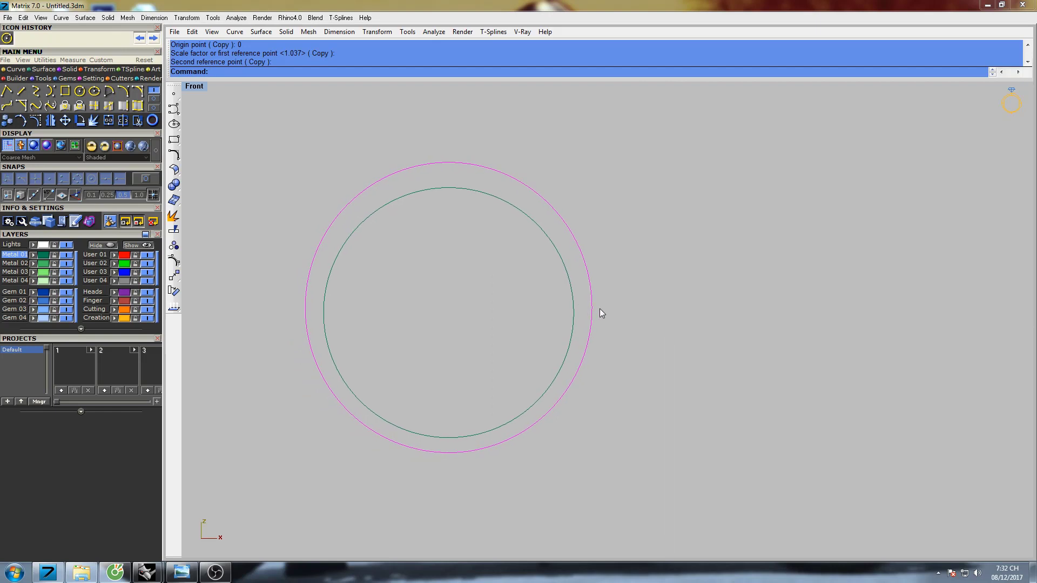
Step: Stretch the selected outer circle horizontally by a factor of about 1.01 with Scale1D from origin 0
right_click(609, 300)
type("0")
key("Return")
scroll(620, 322, "up", 2)
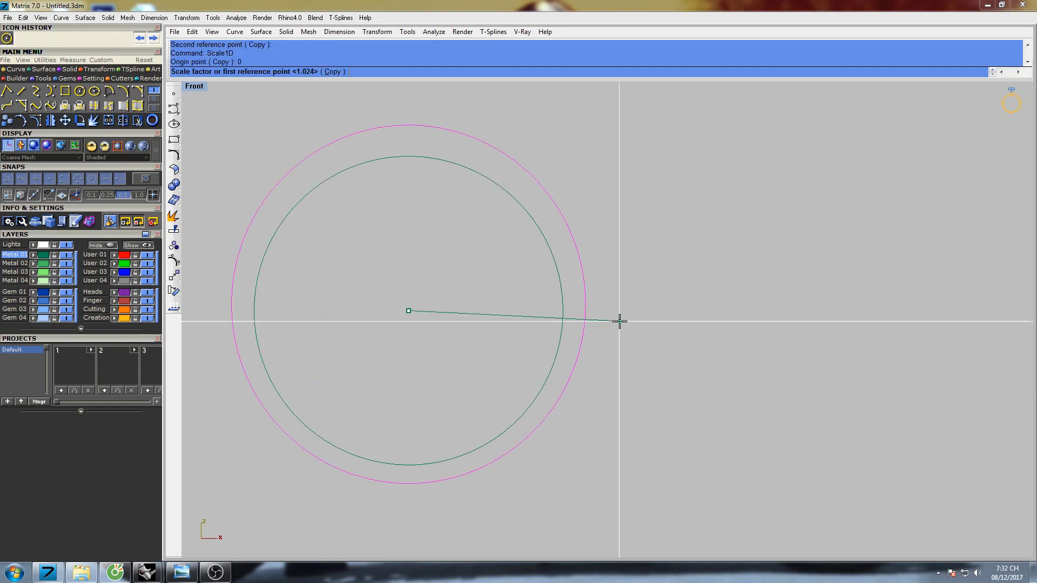
left_click(715, 299)
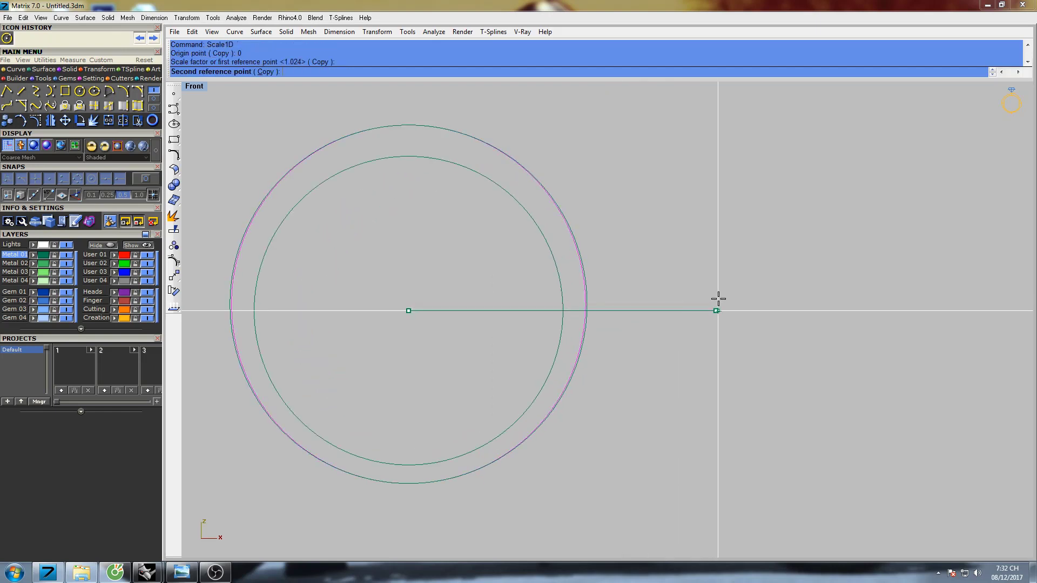
left_click(718, 299)
right_click_drag(554, 291, 581, 309)
scroll(581, 309, "down", 4)
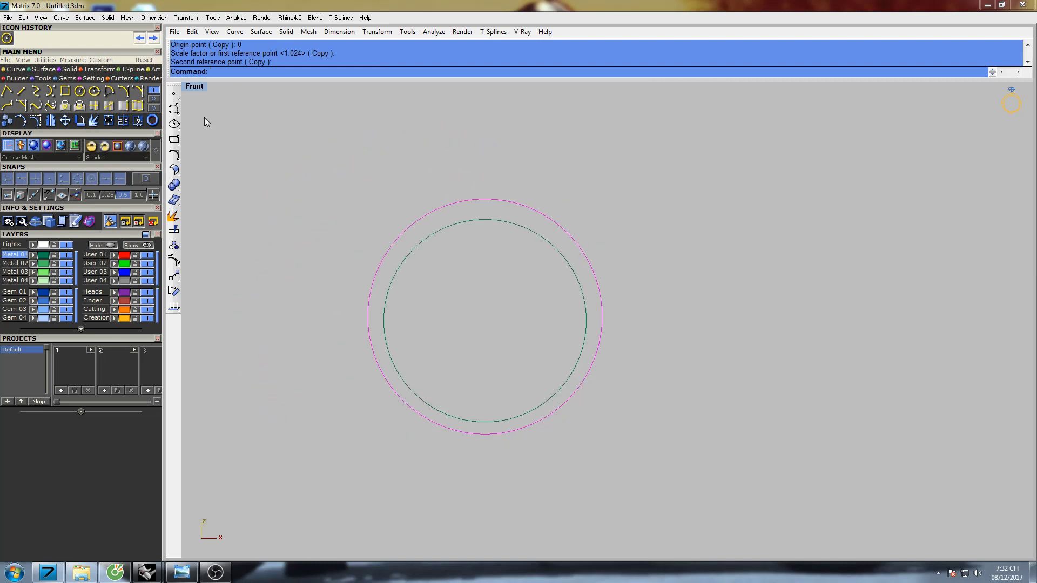
Step: Draw a vertical centre line through origin 0 using the BothSides option, extending beyond both circles
left_click(21, 91)
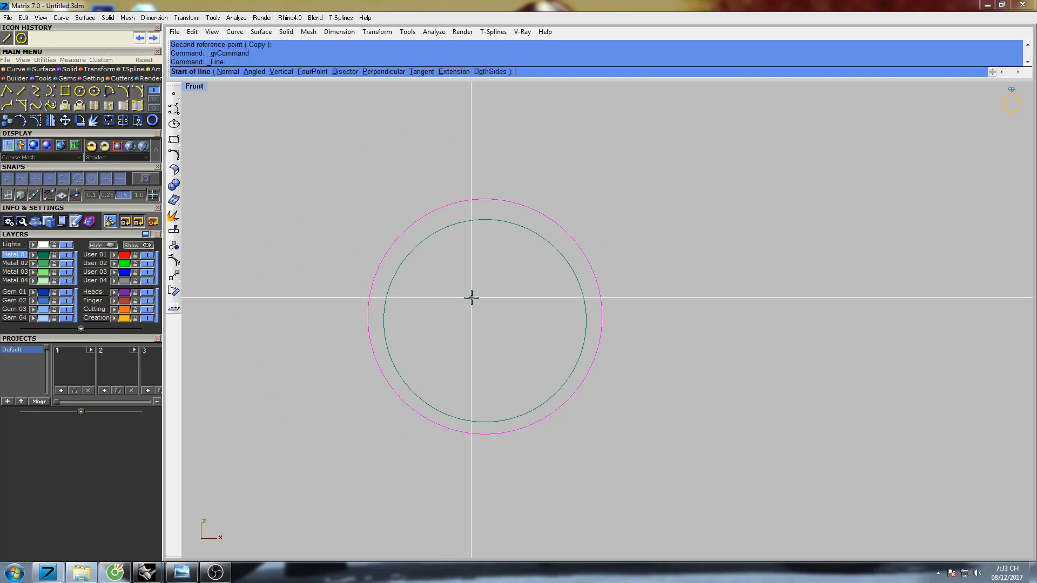
right_click_drag(472, 297, 445, 297)
type("0")
key("Return")
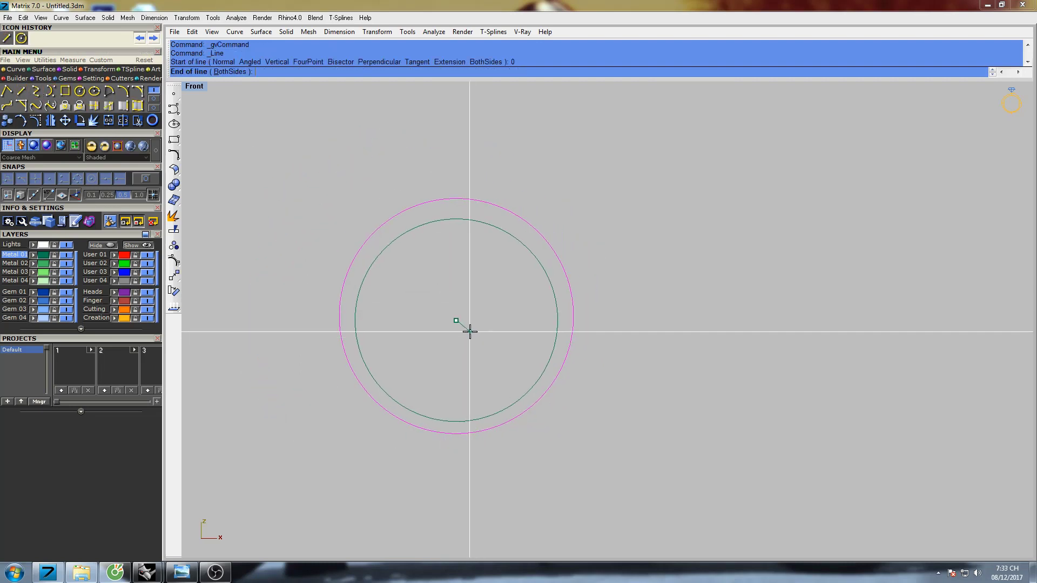
left_click(228, 71)
left_click(454, 114)
right_click_drag(494, 188, 478, 193)
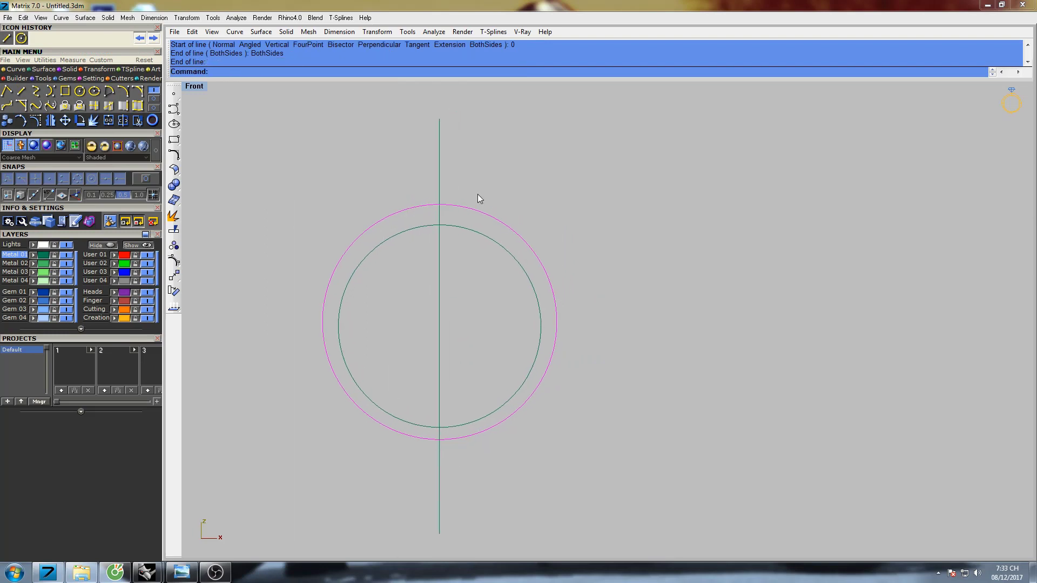
Step: Draw a slightly rising line from origin 0 to a point just outside the outer circle's right side
right_click(514, 178)
type("0")
key("Return")
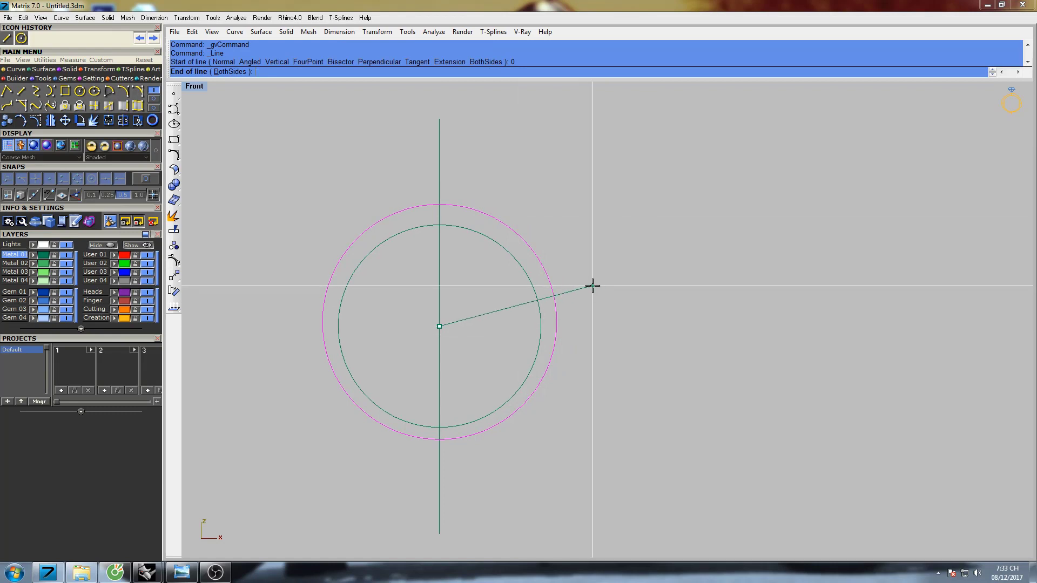
left_click(590, 287)
right_click_drag(515, 262, 532, 291)
scroll(527, 287, "up", 4)
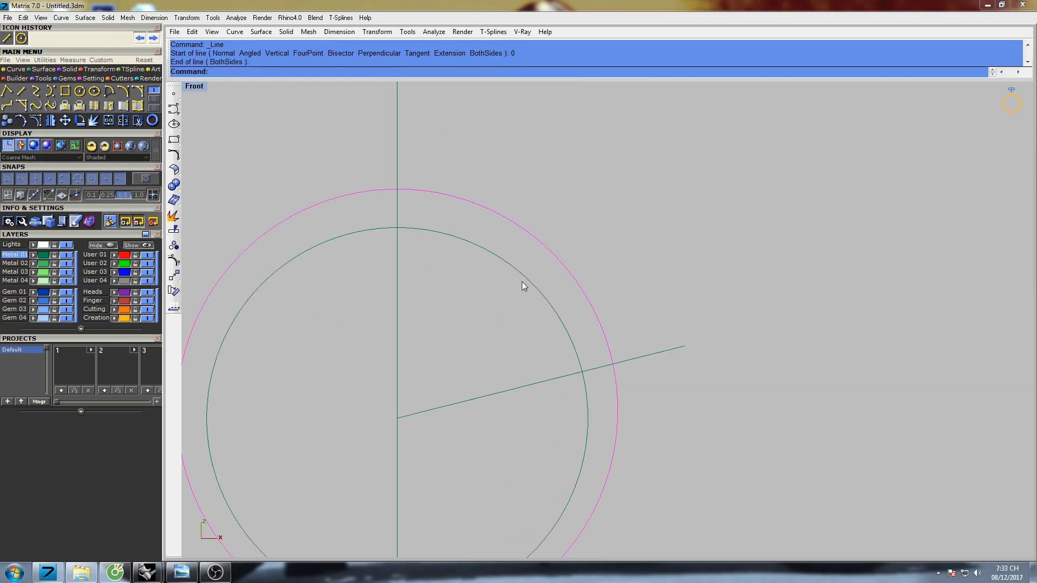
Step: Select the outer circle and paste a copy of it in place
scroll(458, 222, "up", 1)
right_click_drag(459, 224, 482, 230)
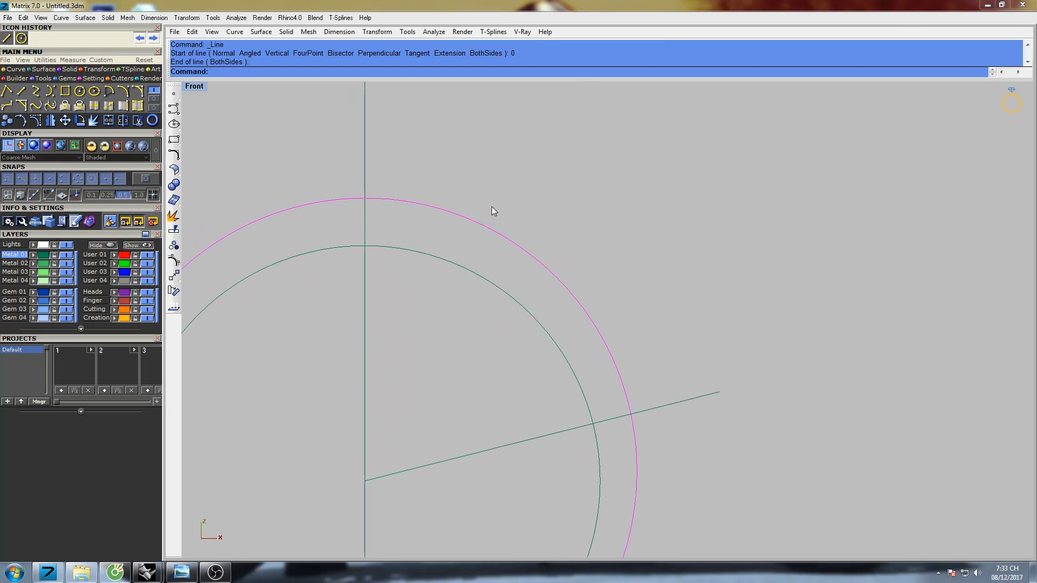
scroll(492, 206, "down", 1)
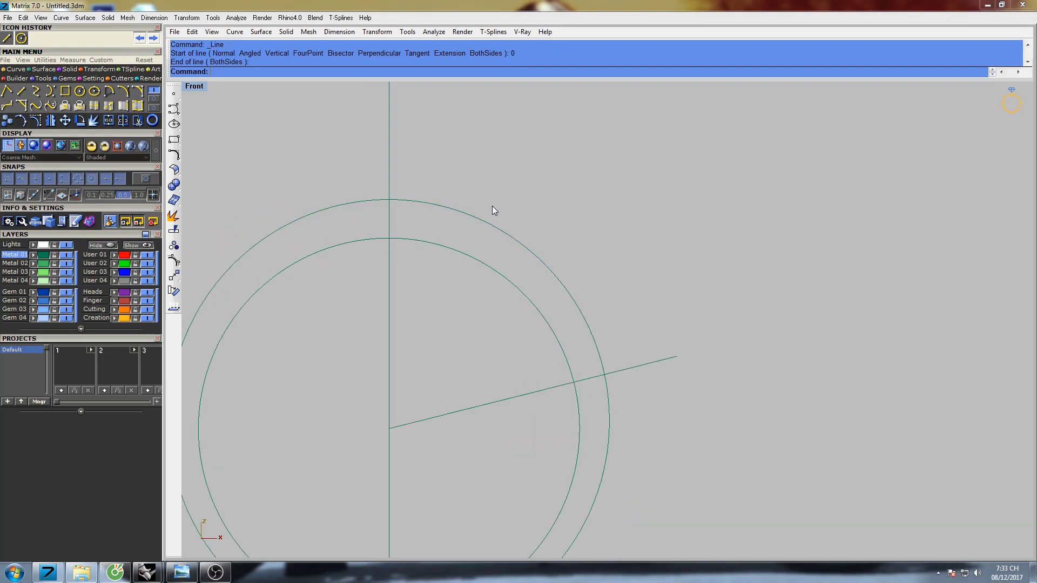
right_click_drag(493, 206, 502, 213)
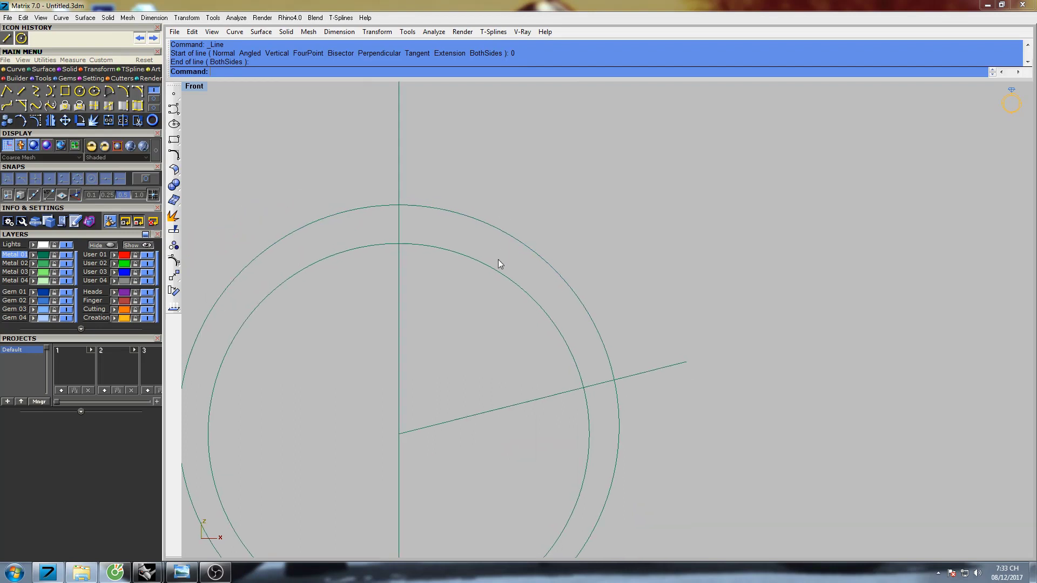
right_click_drag(498, 259, 508, 233)
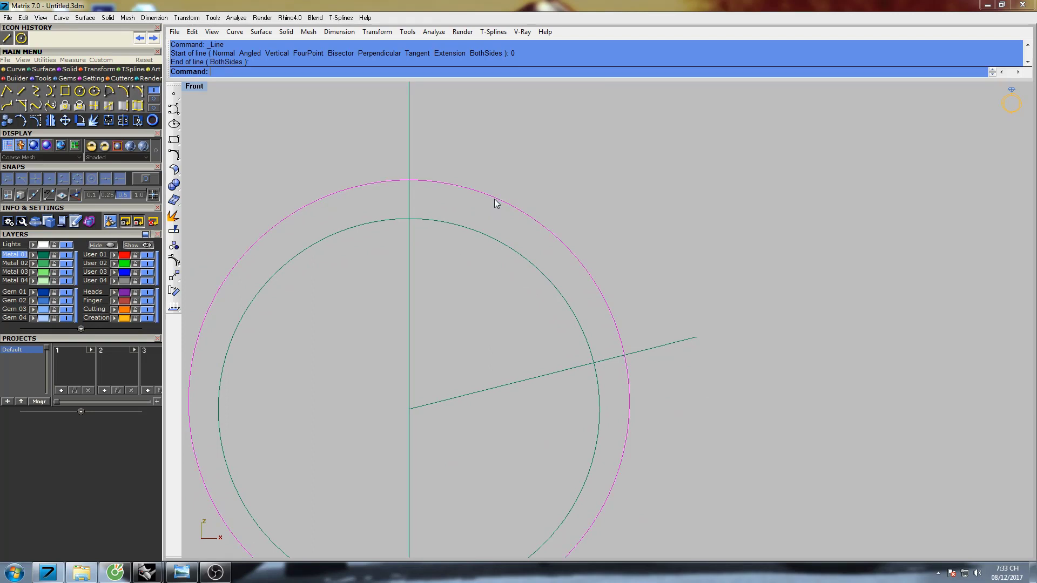
key("ctrl+c")
key("ctrl+v")
scroll(496, 203, "down", 2)
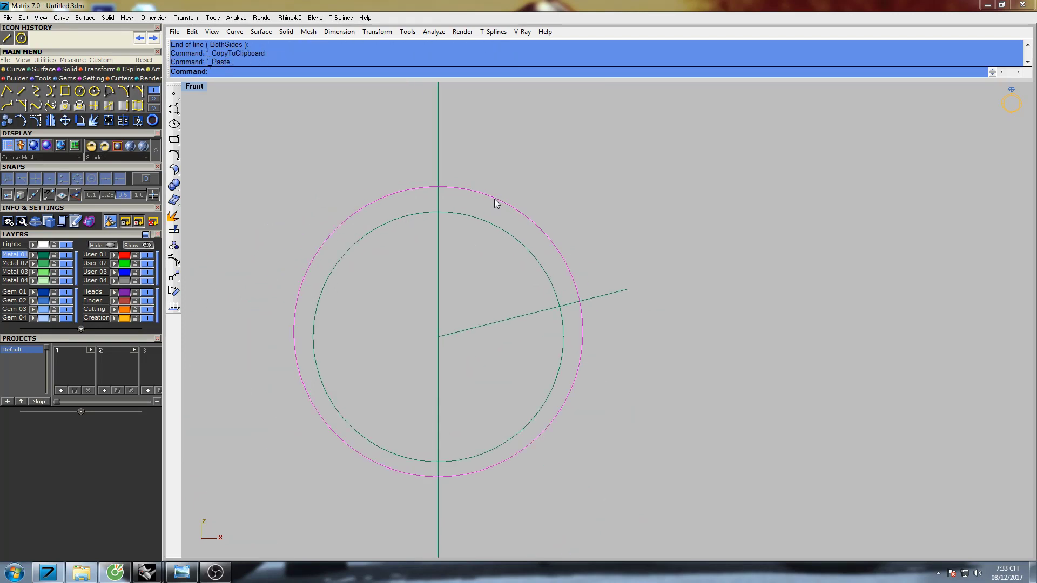
Step: Narrow the copied outer circle horizontally to a factor of about 0.91 with Scale1D from origin 0
right_click_drag(516, 229, 485, 216)
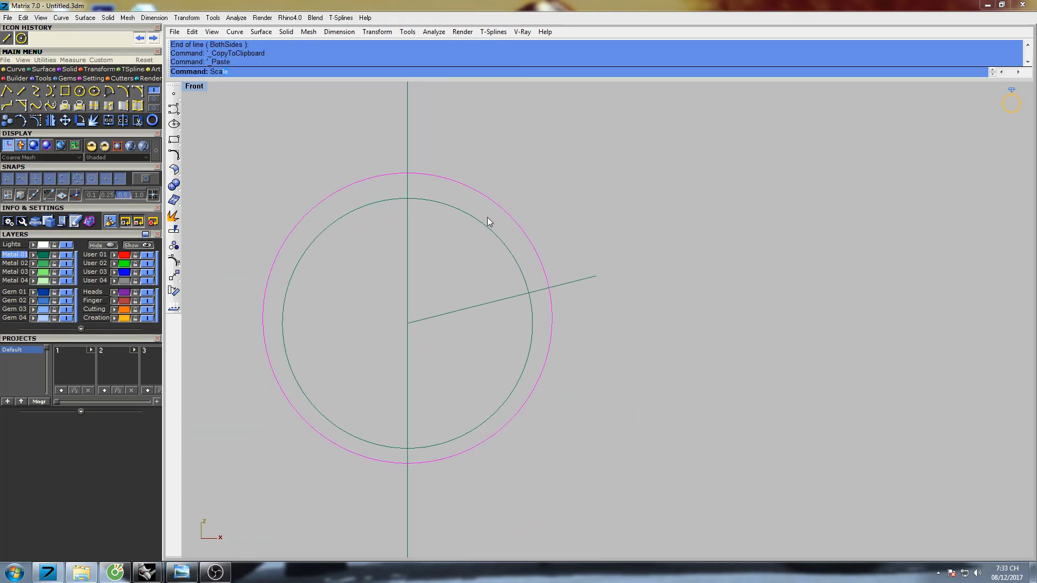
left_click(236, 88)
type("0")
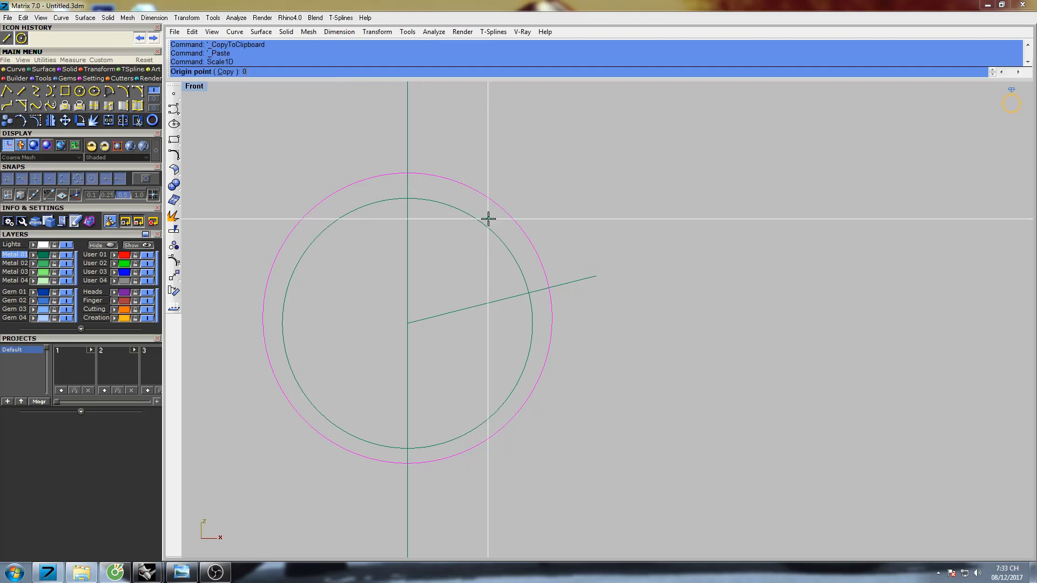
key("Return")
left_click(787, 323)
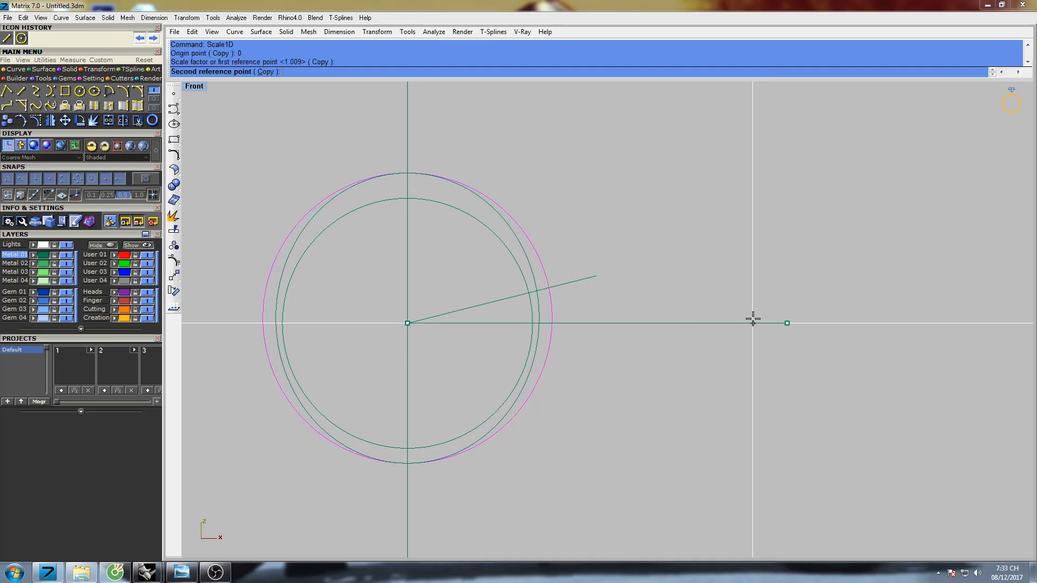
left_click(753, 322)
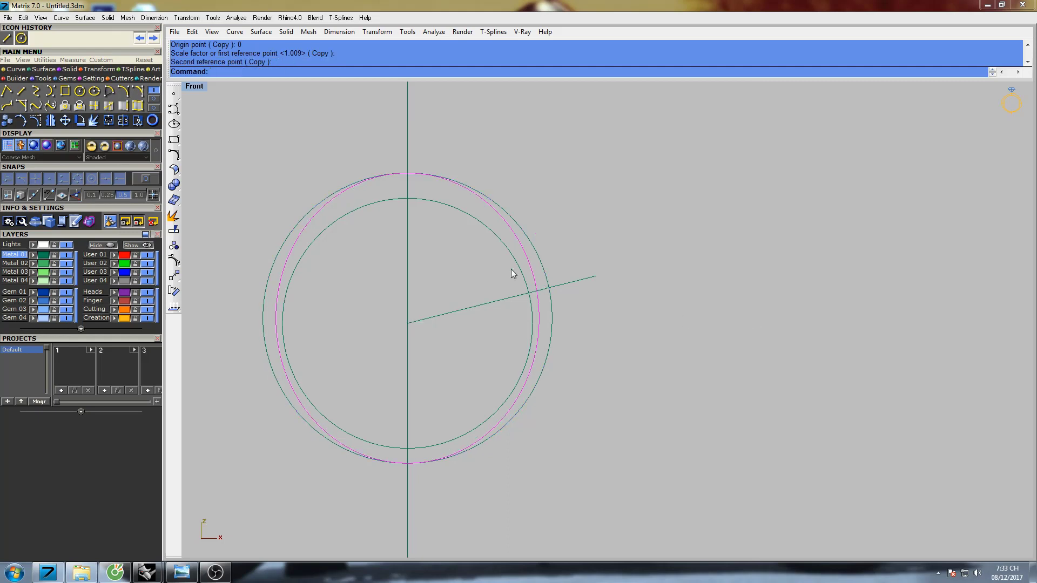
Step: Draw a small circle in the upper right of the band, spanning the gap between the inner and outer circles
right_click_drag(513, 274, 522, 286)
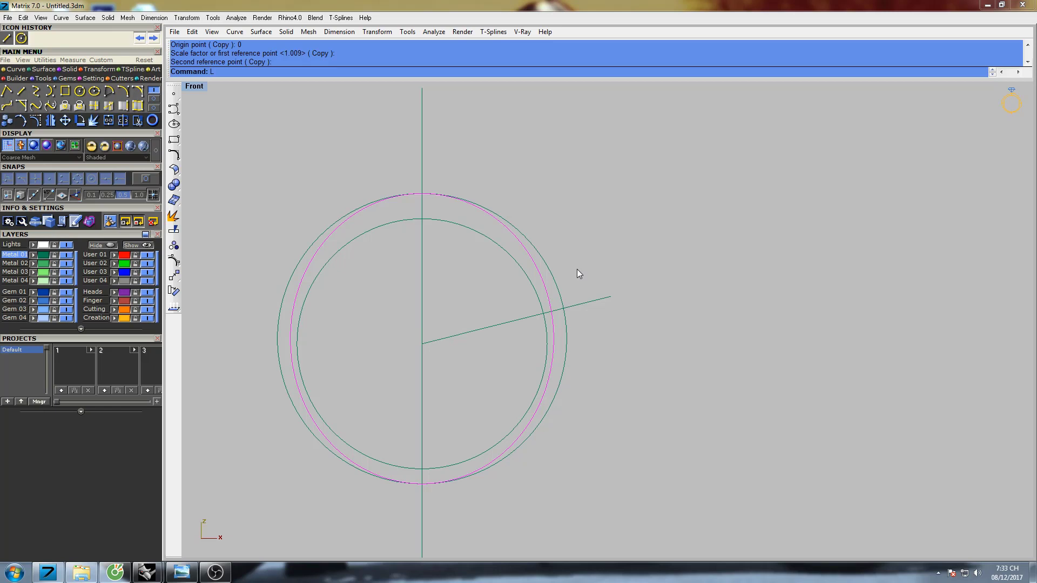
key("BackSpace")
scroll(521, 246, "up", 4)
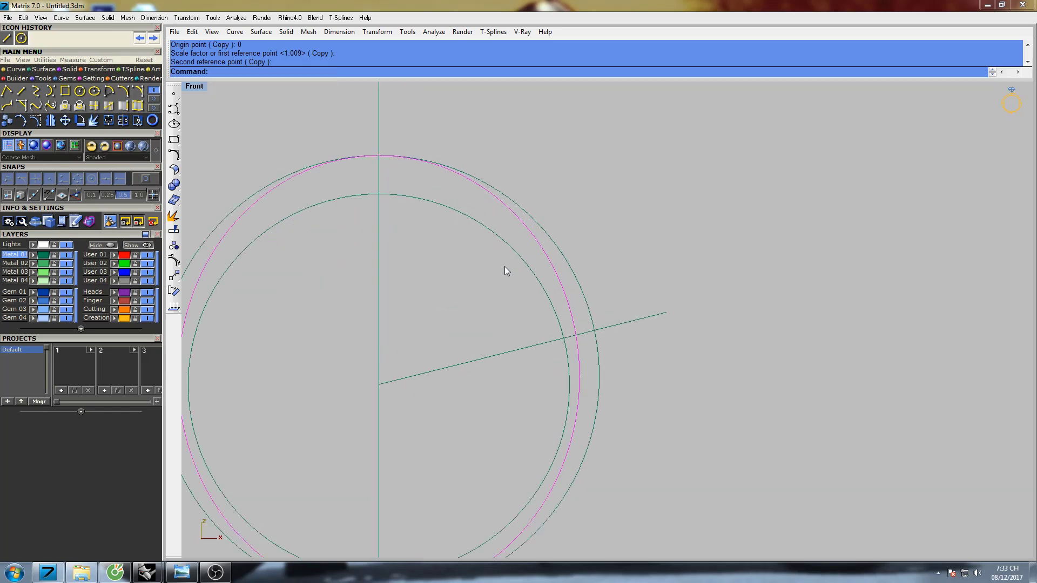
right_click_drag(521, 243, 505, 244)
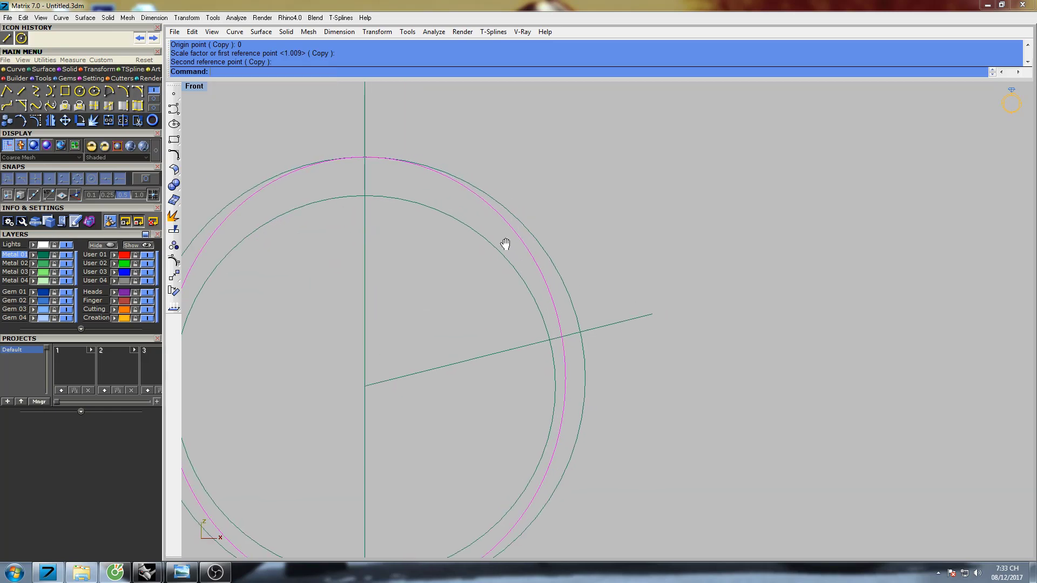
left_click(80, 91)
scroll(481, 225, "up", 2)
left_click(476, 211)
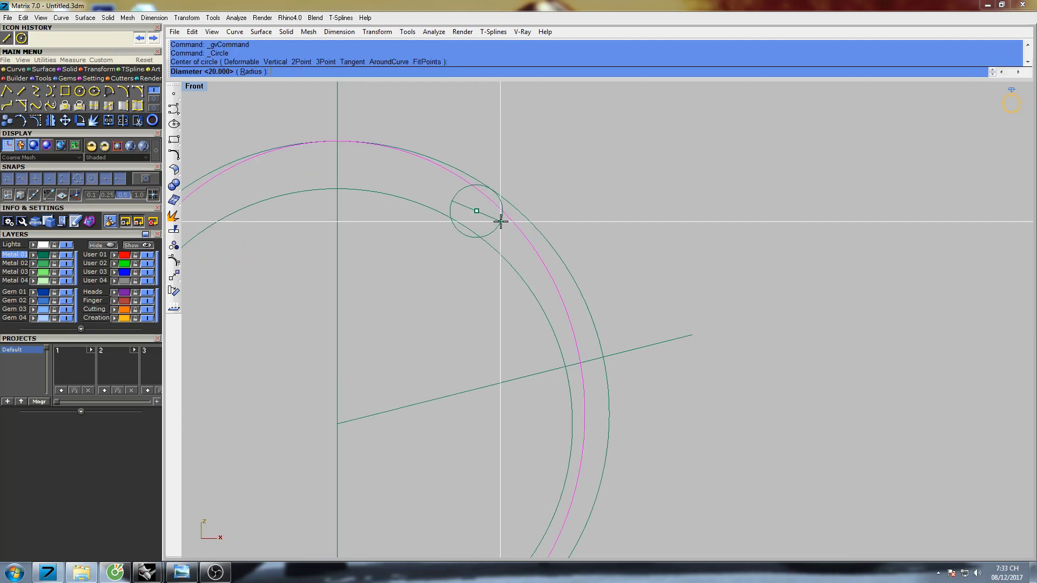
left_click(501, 221)
scroll(500, 223, "up", 1)
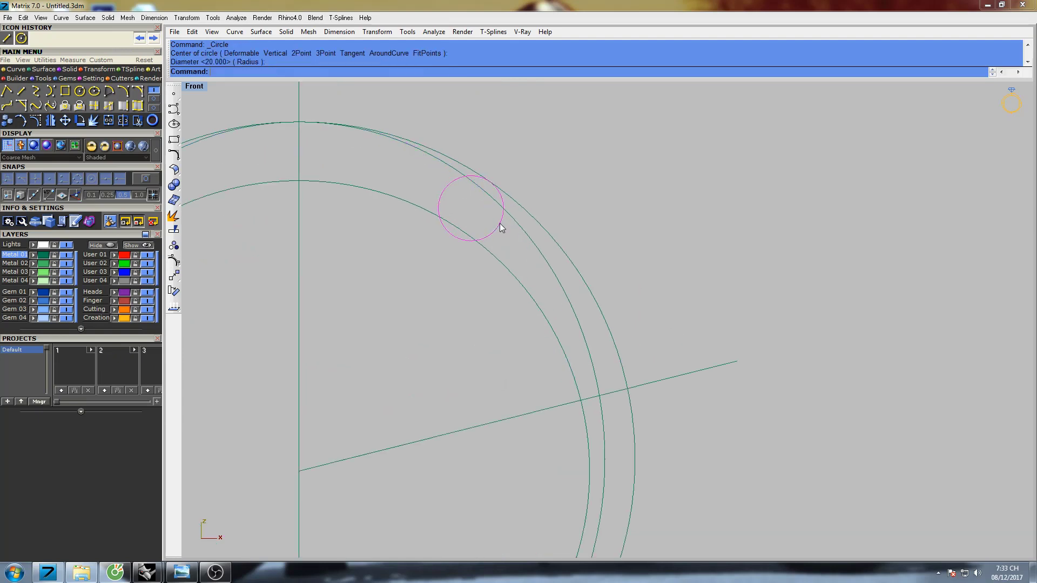
scroll(500, 222, "down", 1)
right_click_drag(442, 287, 479, 307)
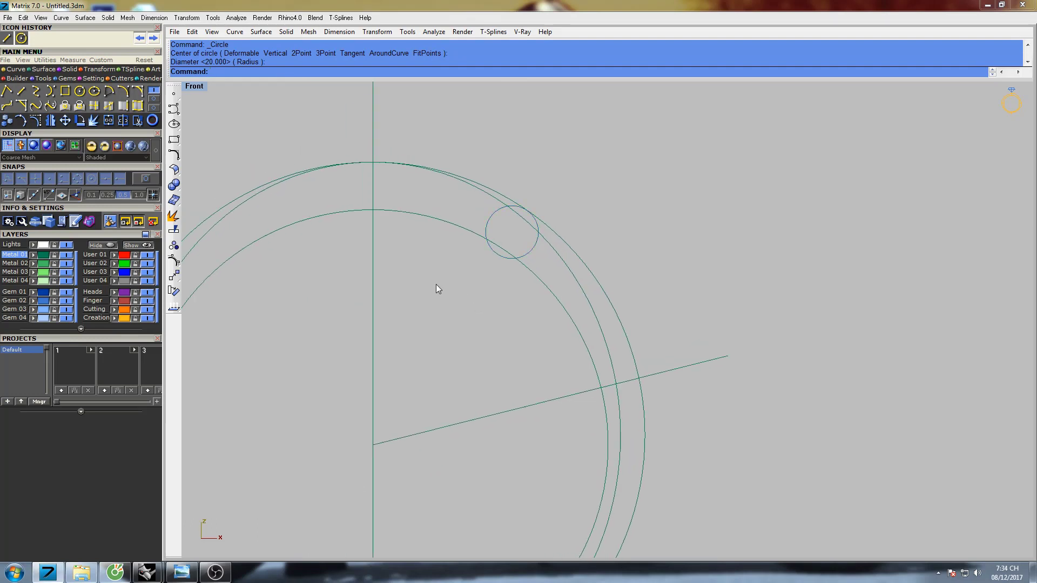
Step: Load a round diamond with a diameter of 2.5 using the Gem Loader
left_click(67, 79)
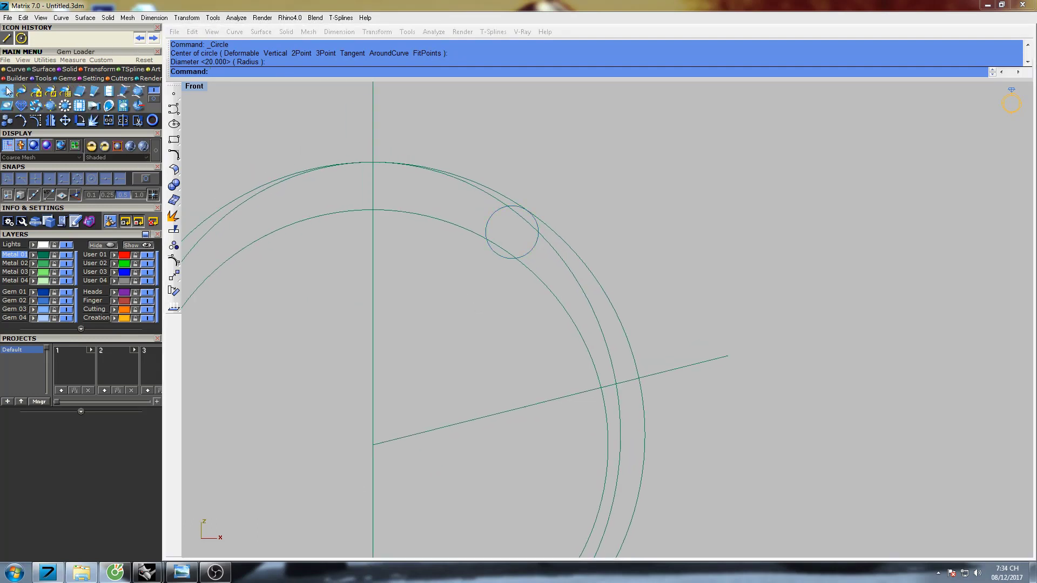
left_click(8, 91)
left_click(23, 489)
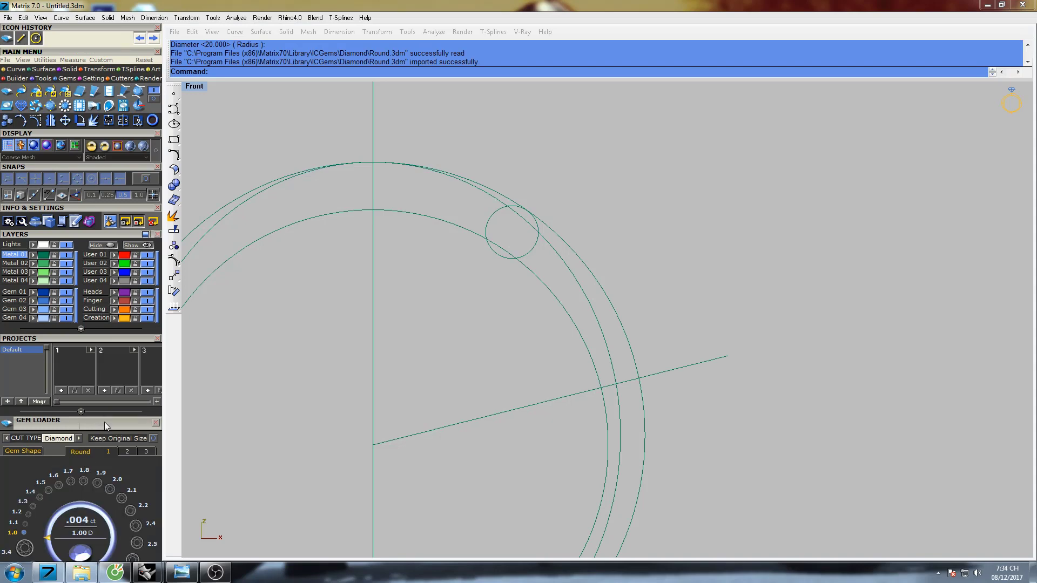
left_click_drag(112, 423, 118, 241)
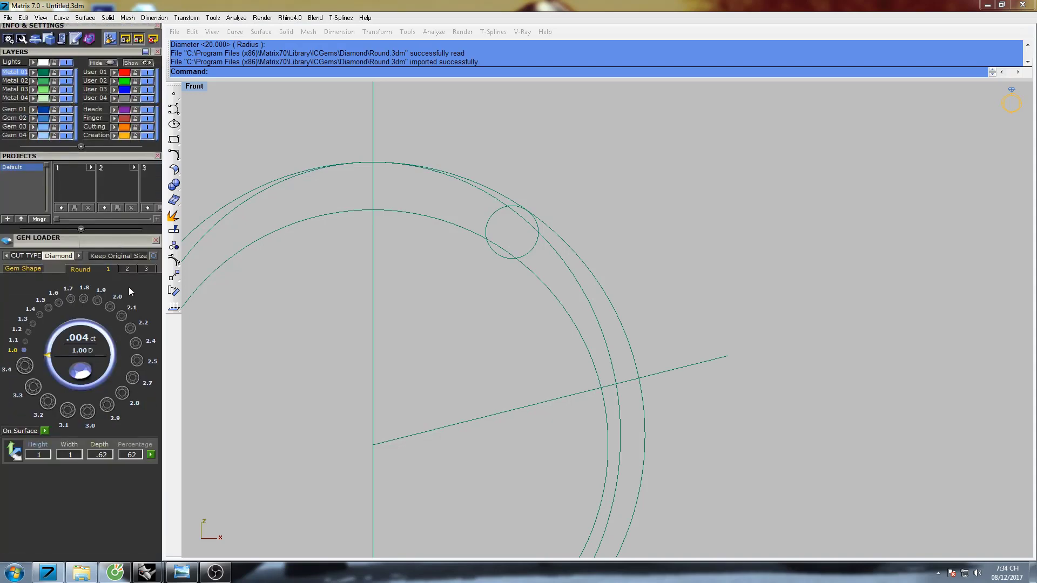
left_click(137, 361)
mouse_move(431, 352)
right_mouse_down()
mouse_move(413, 333)
mouse_move(455, 342)
mouse_move(418, 339)
right_mouse_up()
scroll(414, 331, "down", 2)
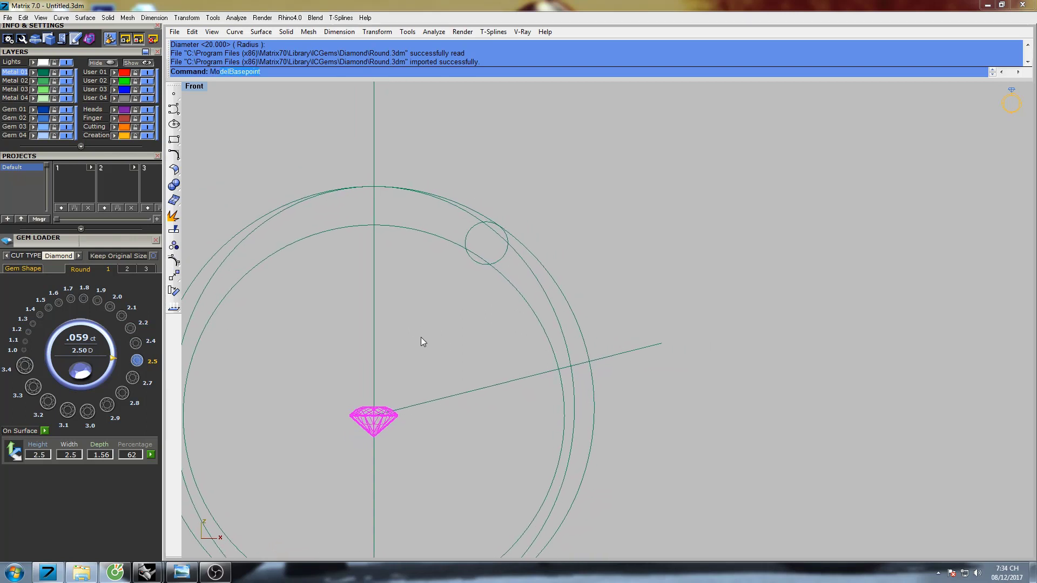
Step: Move the diamond straight up to the top of the outer ring curve on the vertical centre line
key("Return")
left_click(442, 451)
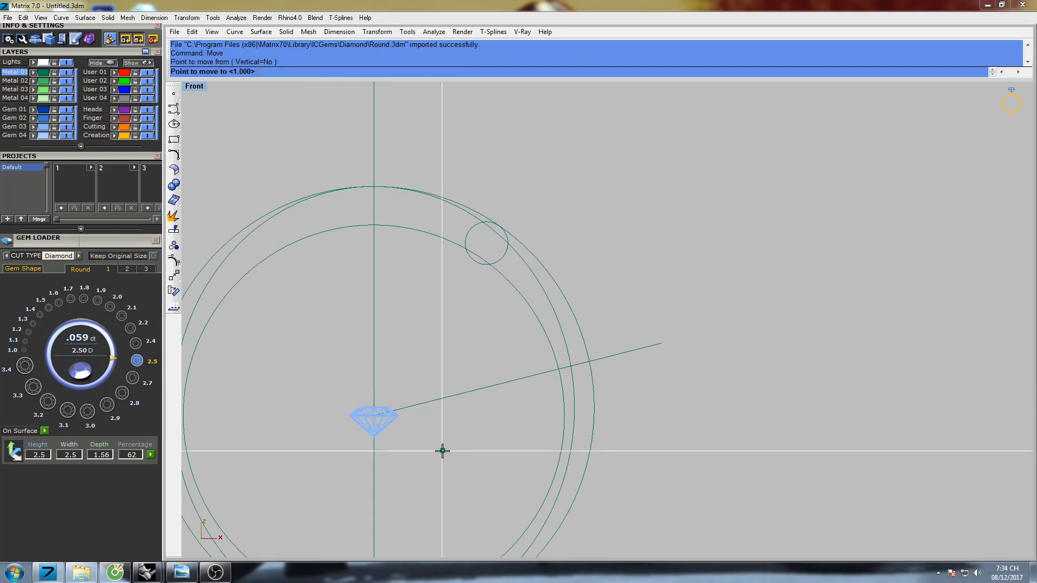
left_click(446, 225)
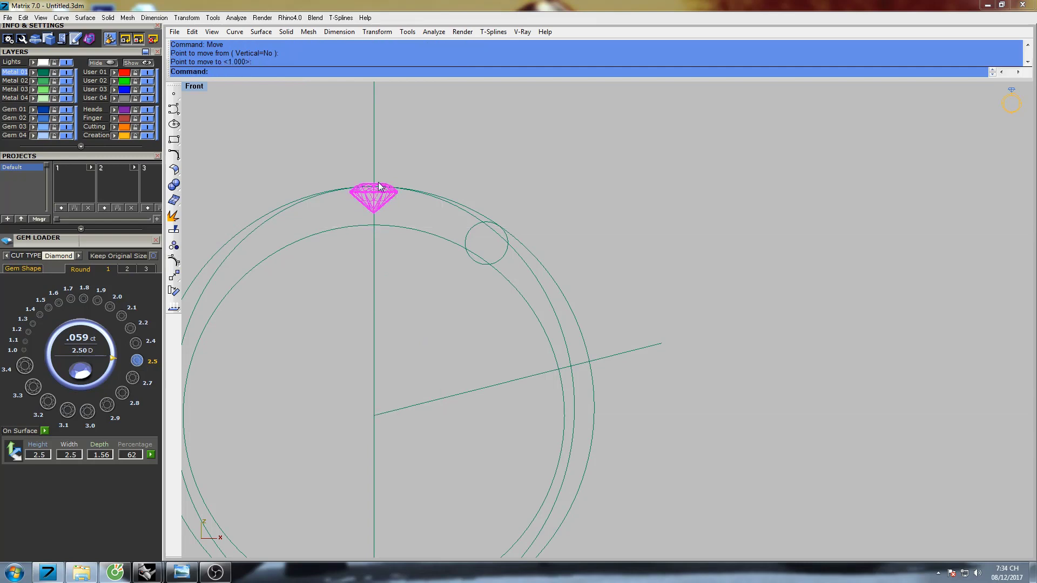
scroll(378, 186, "up", 5)
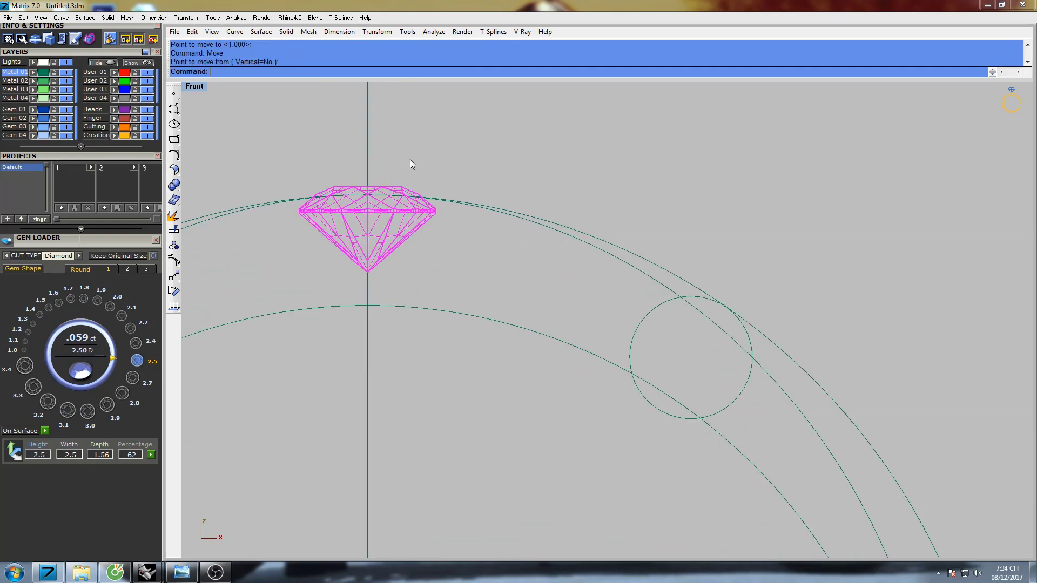
scroll(422, 178, "down", 3)
left_click(471, 164)
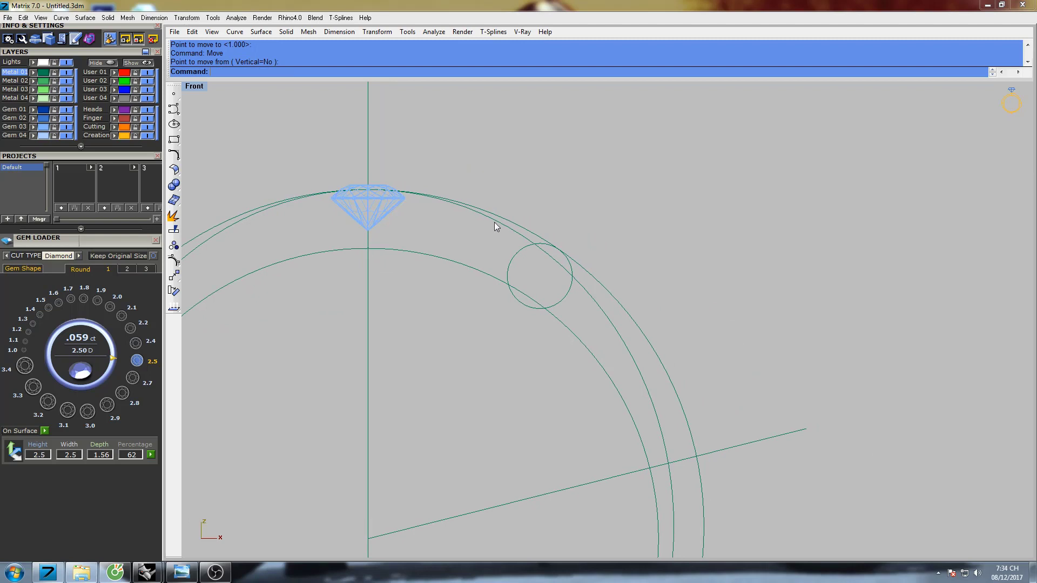
Step: Narrow the inner scaled copy of the outer circle horizontally to a factor of about 0.925 with Scale1D from origin 0
left_click(496, 225)
scroll(491, 217, "down", 3)
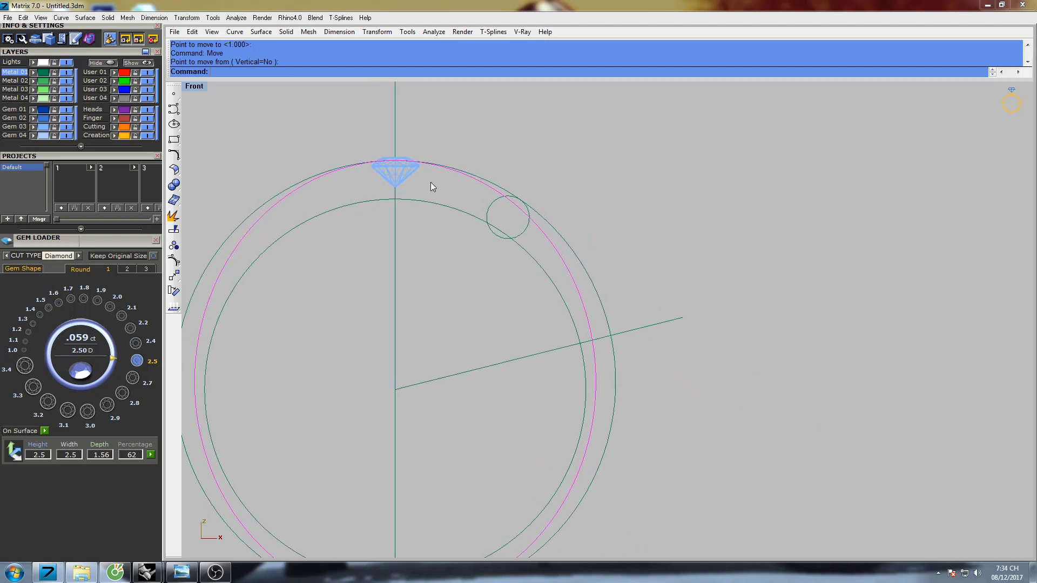
right_click_drag(431, 187, 466, 186)
type("Sca")
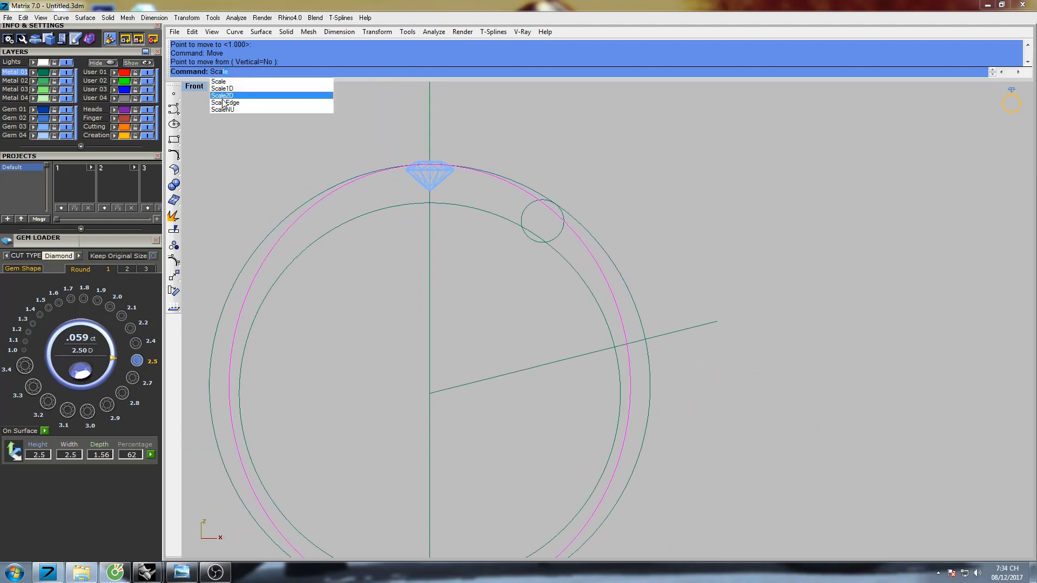
left_click(222, 88)
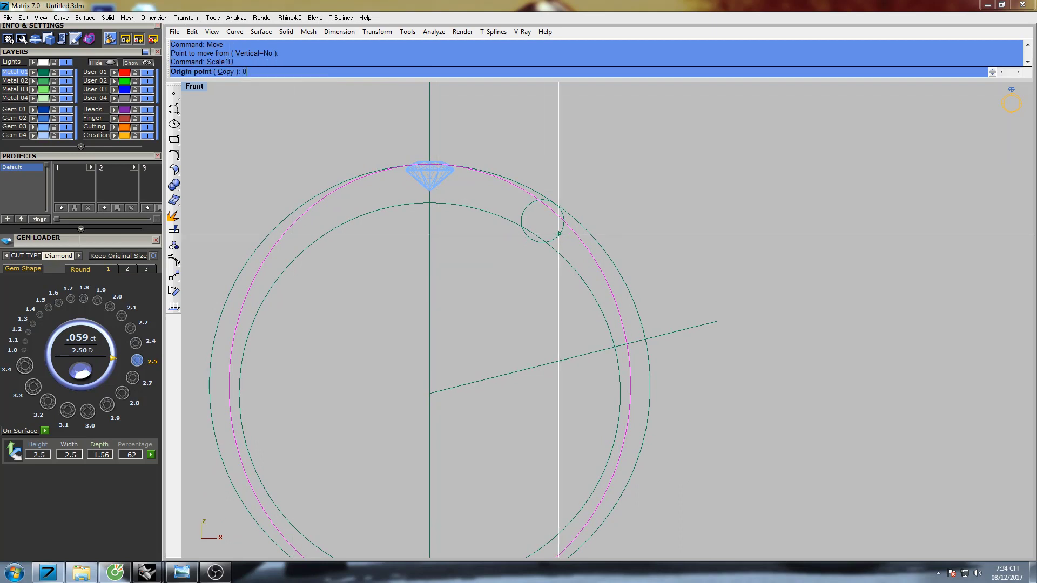
key("Return")
right_click_drag(563, 301, 532, 278)
left_click(856, 370, "shift")
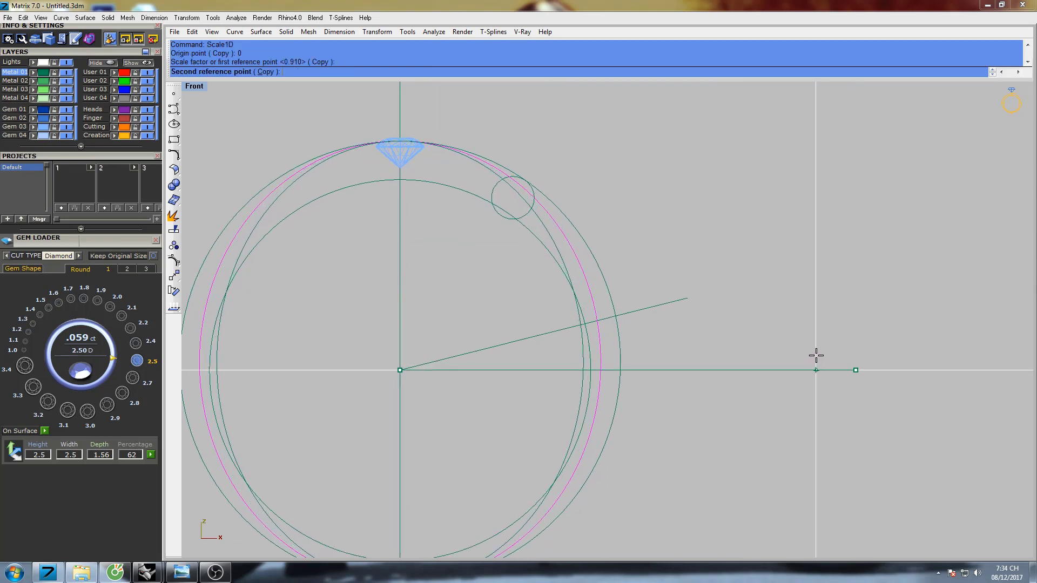
left_click(822, 351)
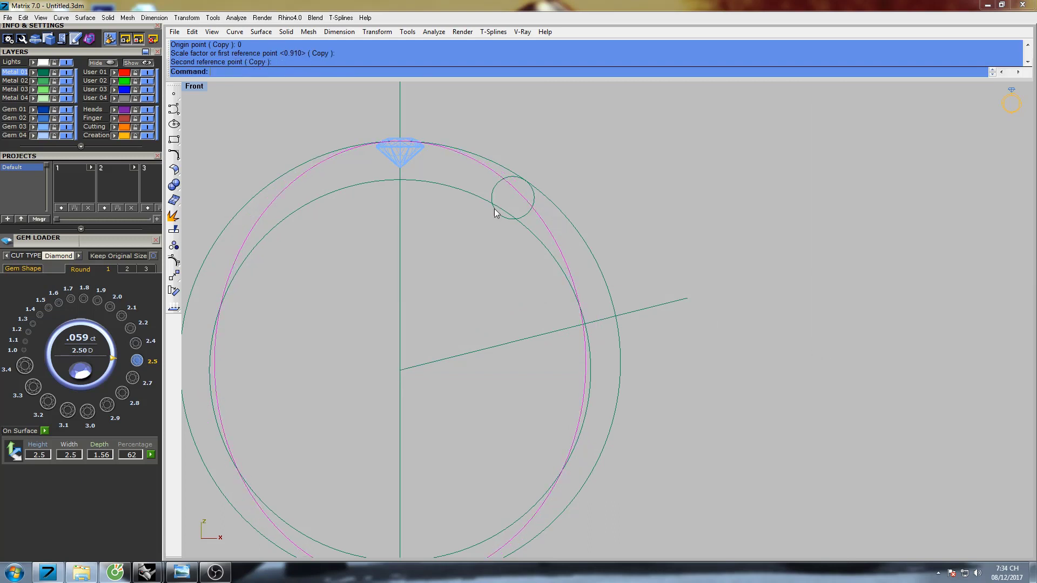
Step: Repeat Scale1D from origin 0 on the same curve, narrowing it horizontally by a further factor of about 0.948
key("Return")
type("0")
key("Return")
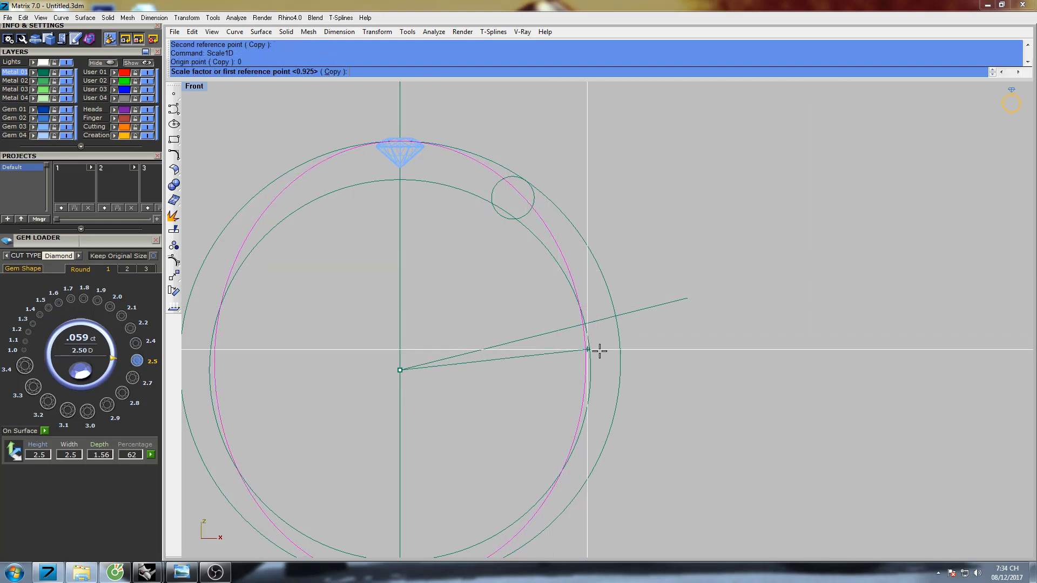
left_click(884, 387)
left_click(866, 387)
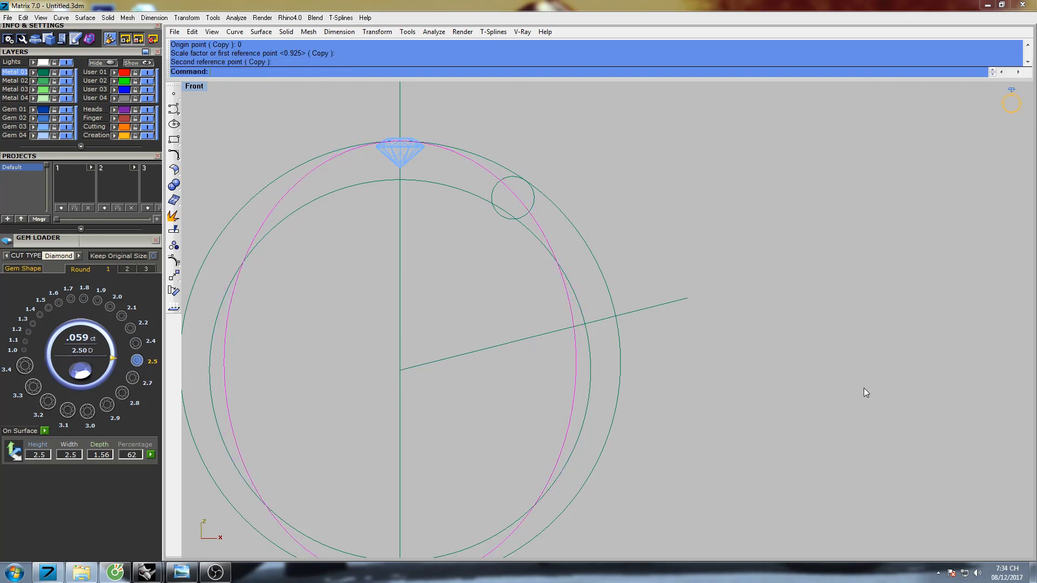
Step: Shorten the narrowed curve vertically with Scale1D, keeping its top point on the vertical centre line fixed as the origin
key("Return")
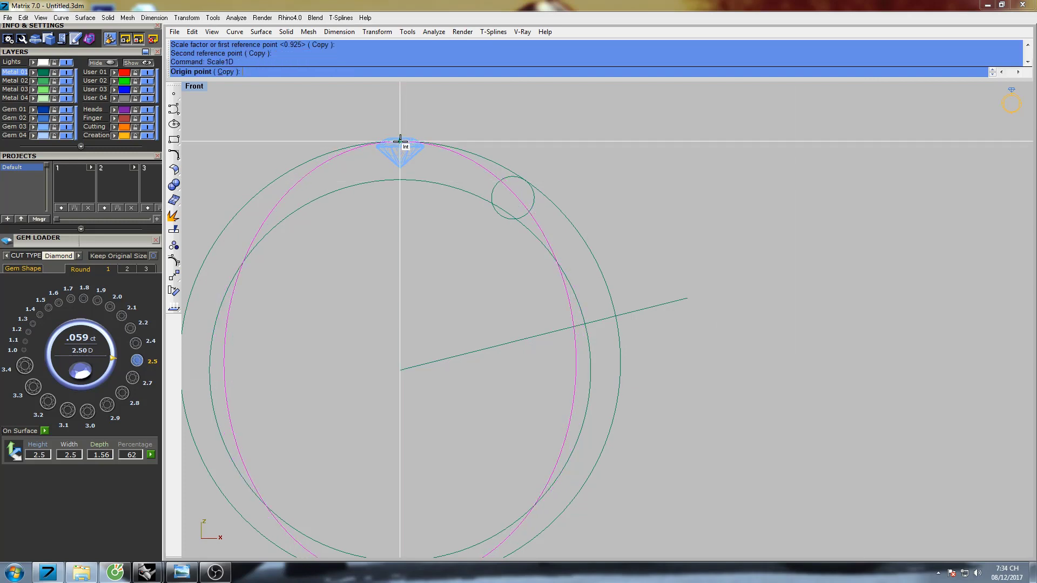
scroll(400, 141, "up", 5)
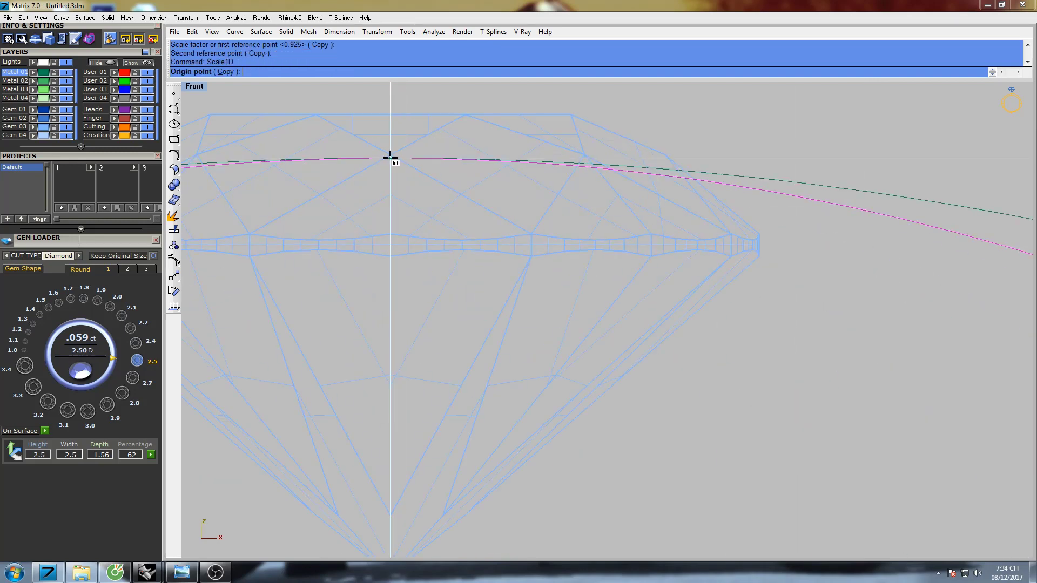
left_click(389, 158)
scroll(389, 159, "down", 8)
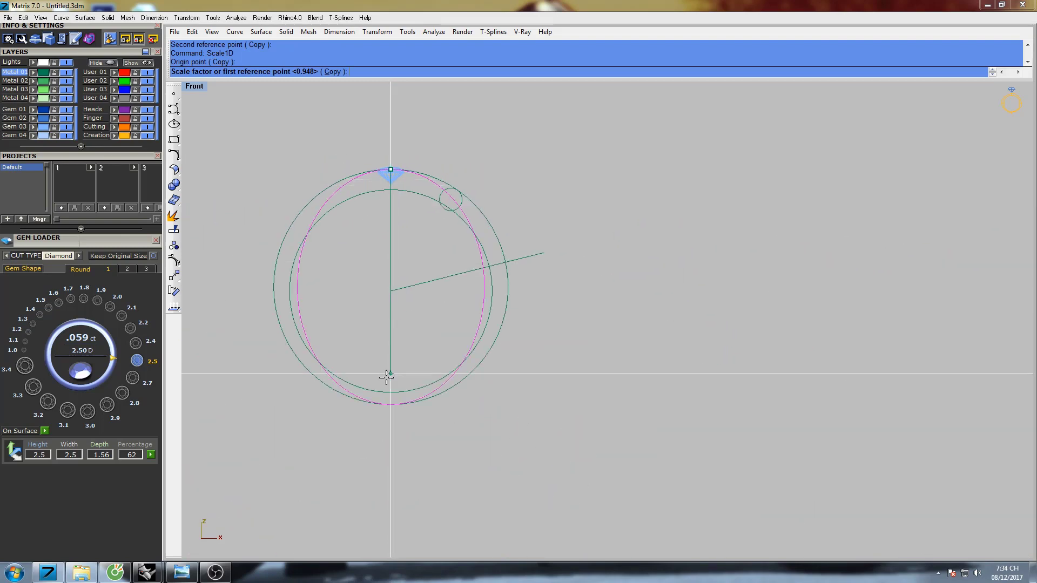
left_click(385, 428)
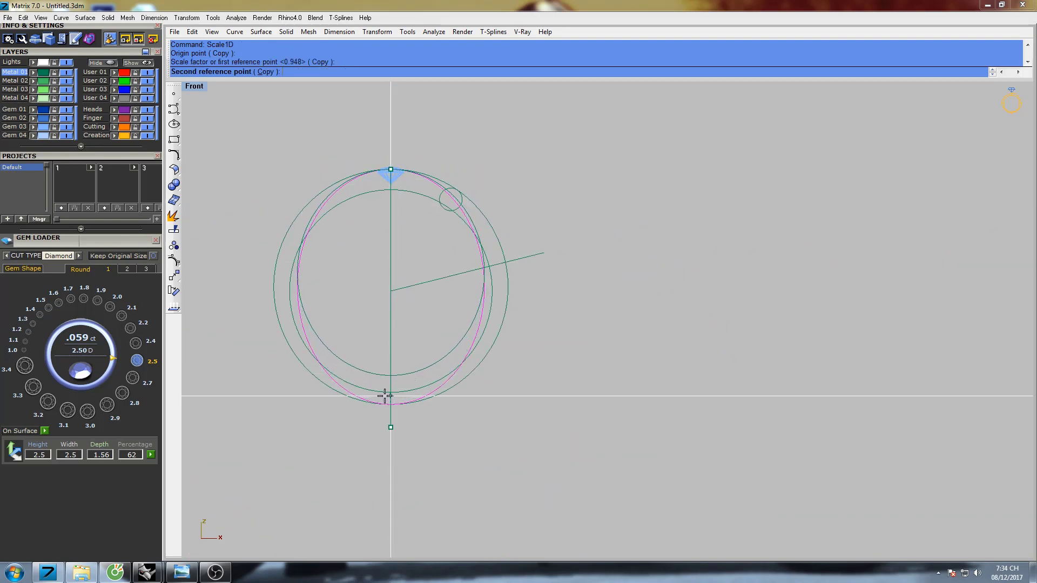
left_click(386, 395)
Step: Move the small circle about 1.96 up along the band towards the diamond
scroll(417, 147, "up", 8)
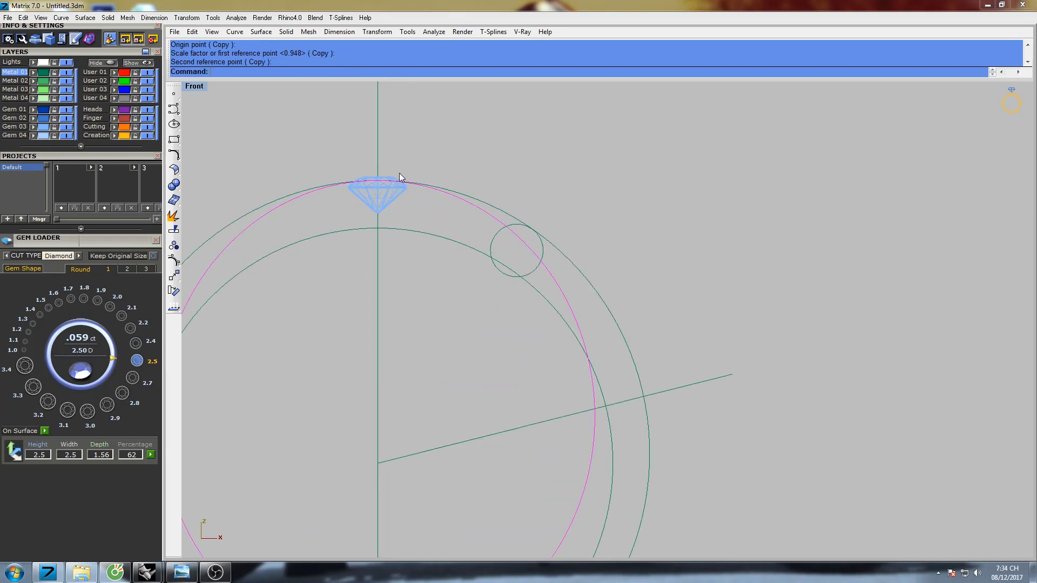
right_click_drag(499, 194, 482, 183)
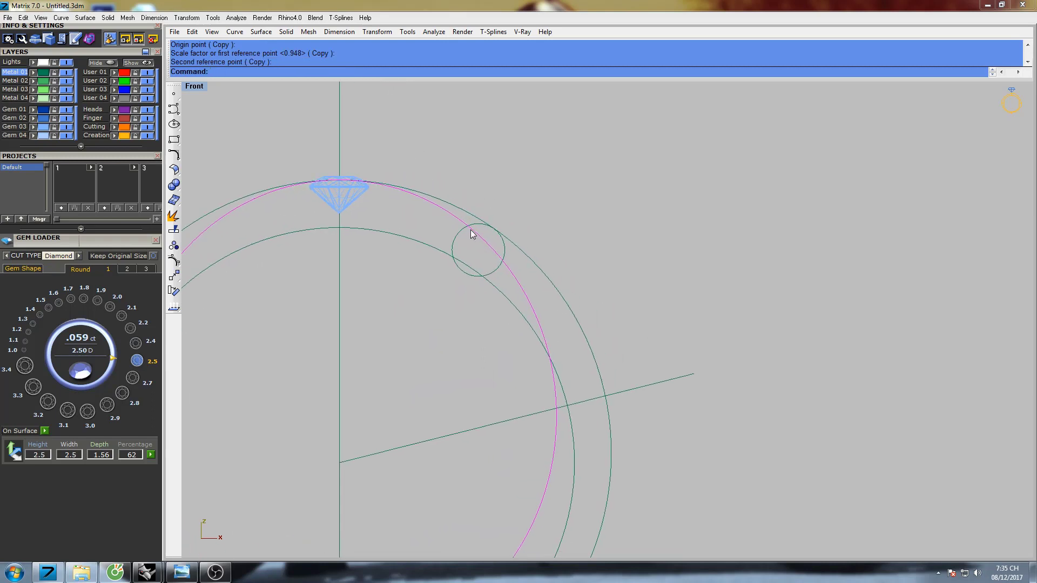
left_click(462, 228)
scroll(461, 228, "up", 4)
right_click_drag(470, 222, 495, 259)
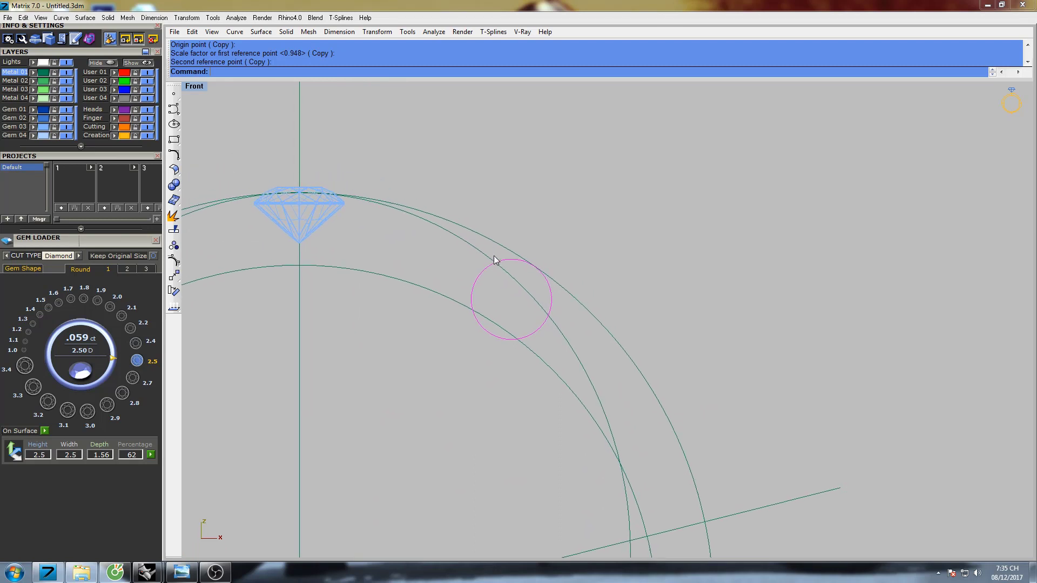
type("Move")
key("Return")
left_click(497, 316)
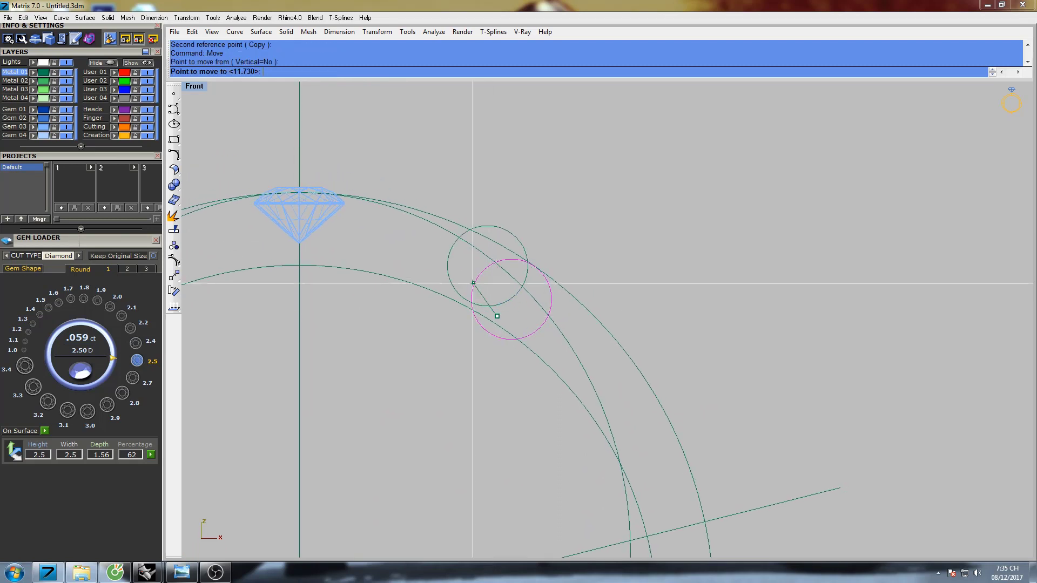
left_click(435, 279)
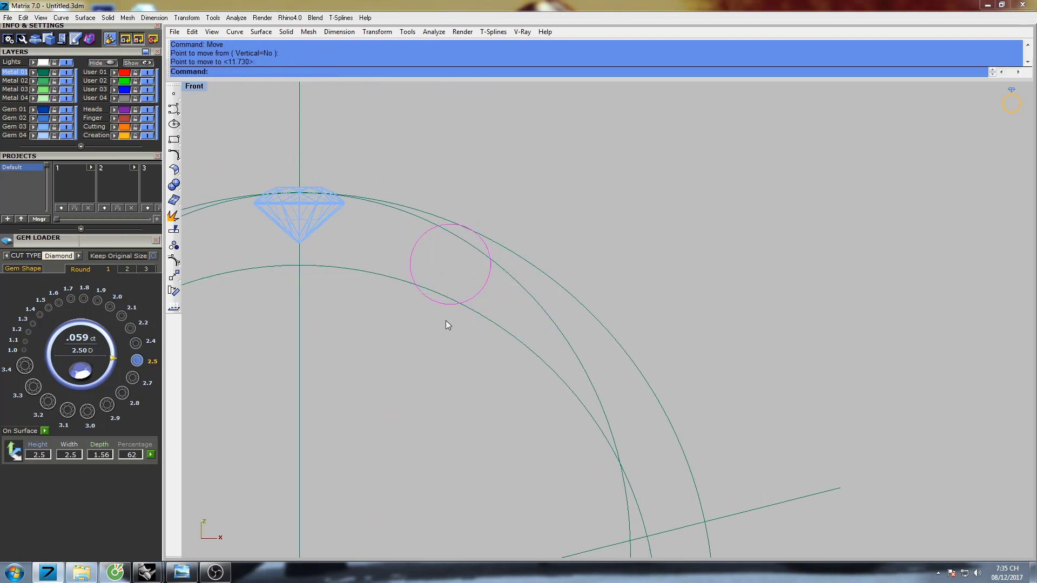
Step: Copy the small circle twice down along the band, forming a chain of three slightly overlapping circles
right_click_drag(446, 320, 415, 299)
type("copy")
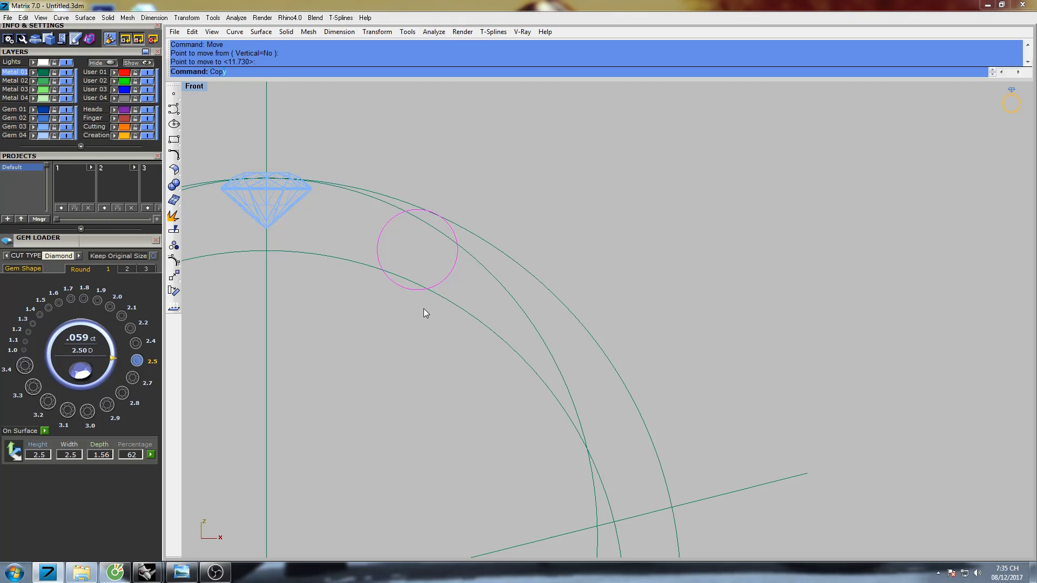
key("Return")
left_click(430, 241)
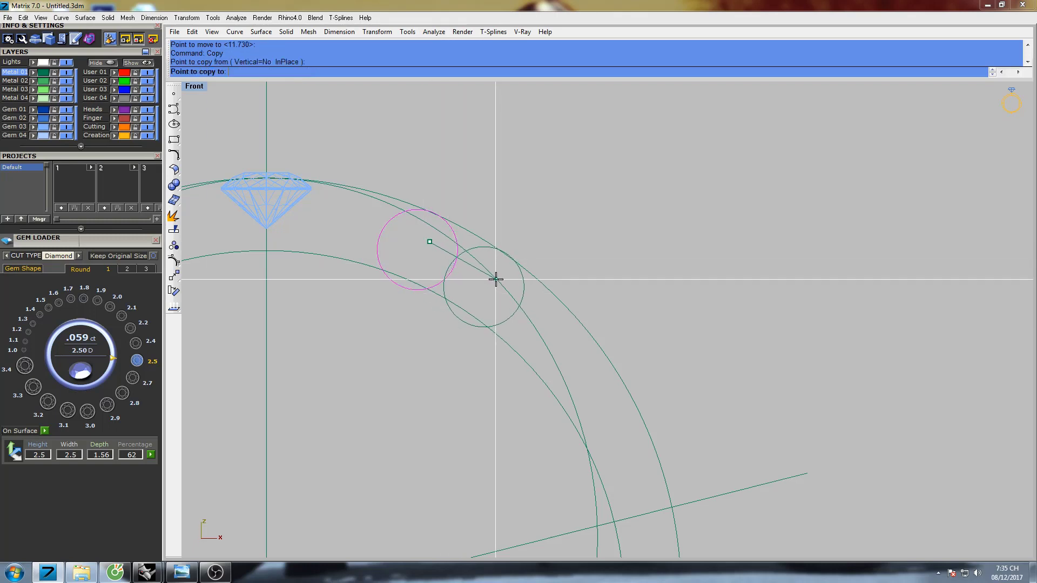
left_click(496, 279)
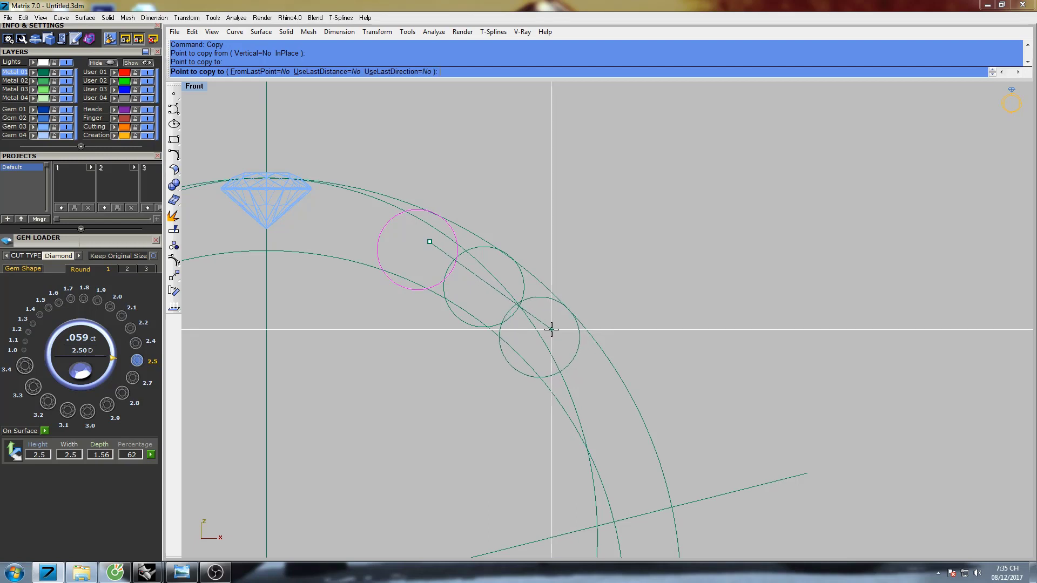
left_click(552, 330)
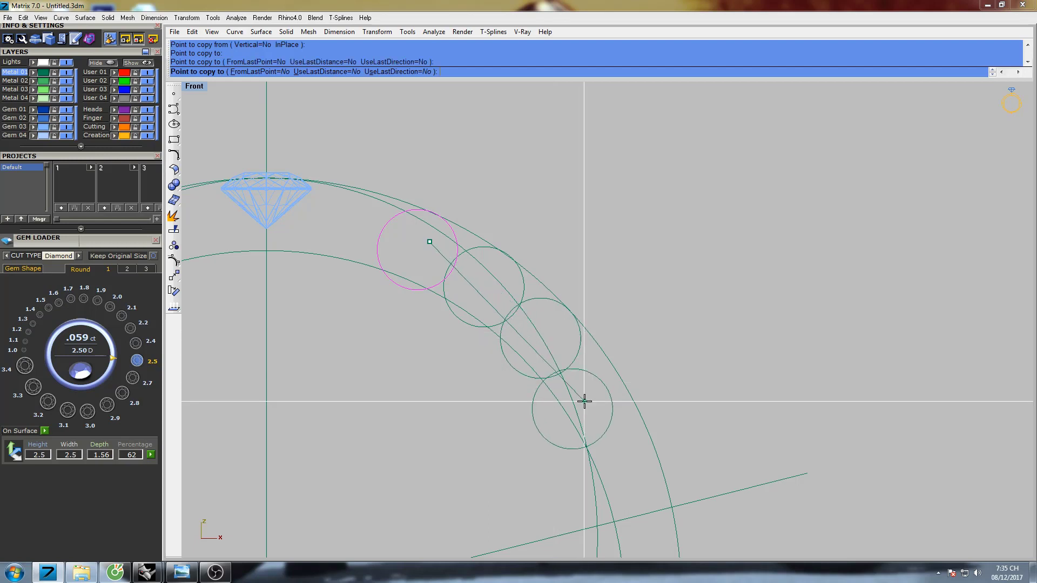
right_click_drag(584, 398, 551, 317)
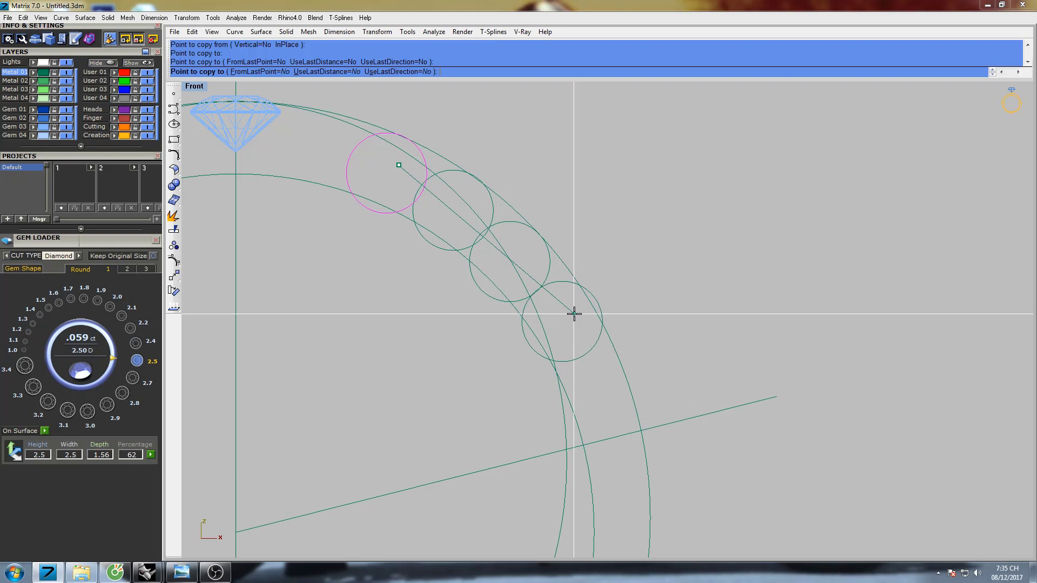
key("Return")
Step: Select all three small circles and move them together about 0.45 outward to the right
scroll(562, 310, "down", 2)
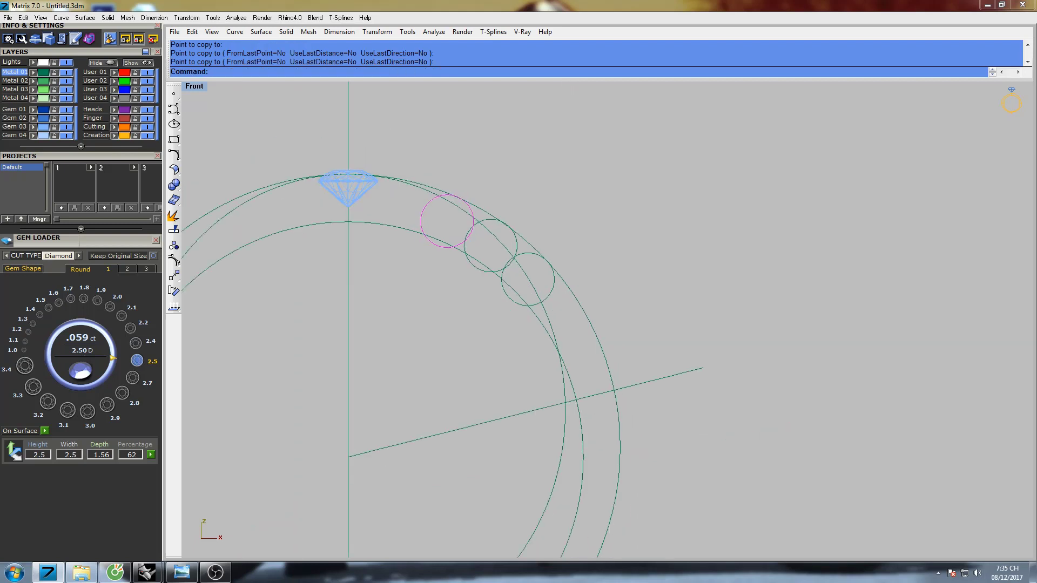
left_click_drag(397, 165, 567, 354)
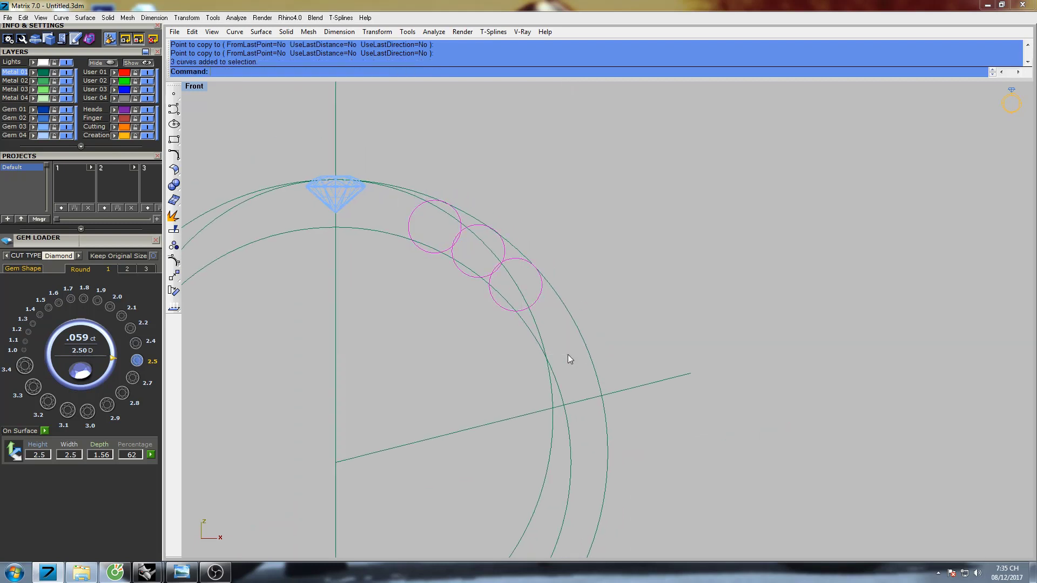
right_click_drag(558, 328, 490, 310)
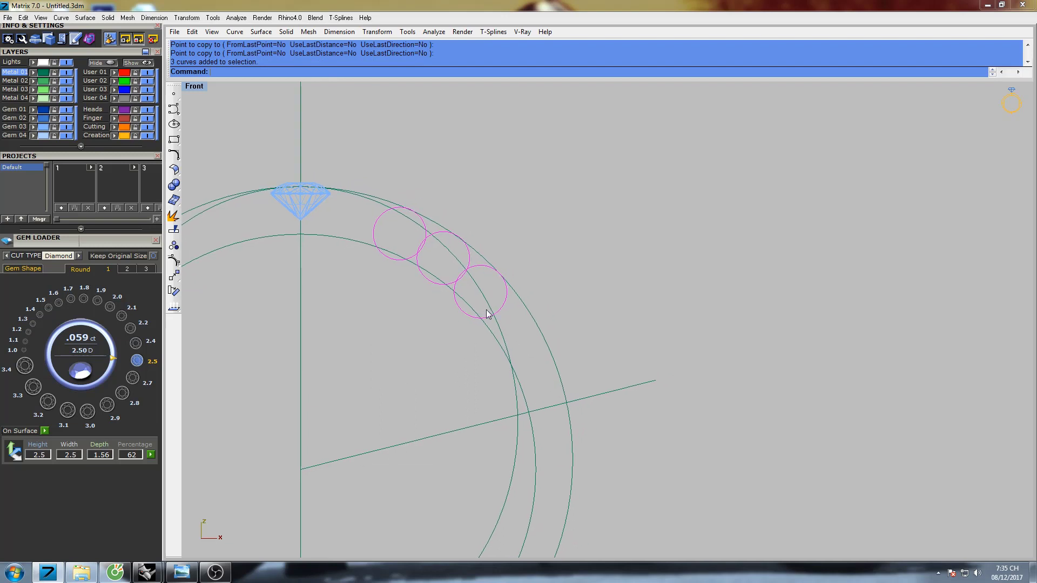
type("Move")
key("Return")
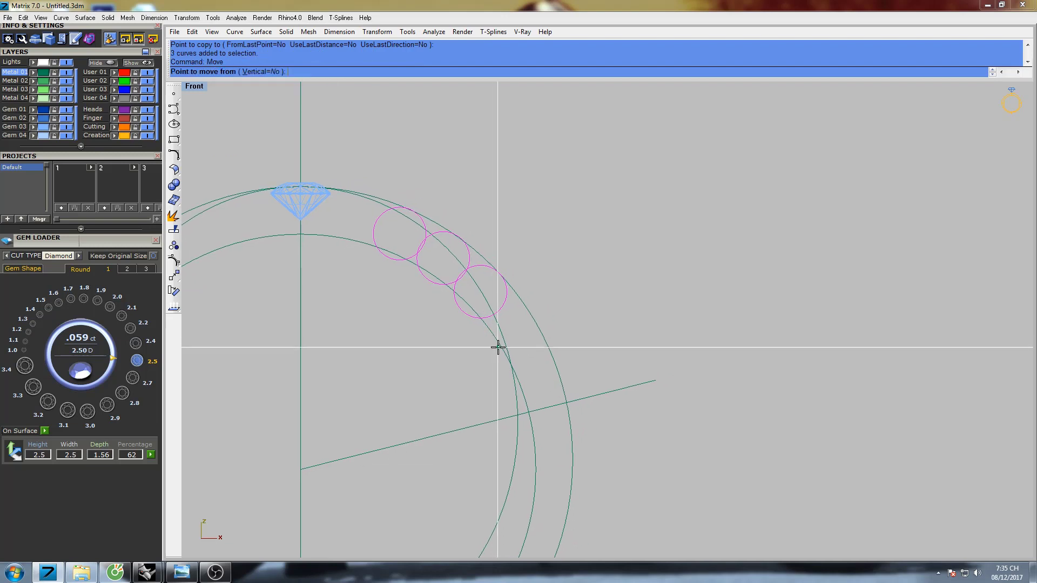
left_click(506, 349)
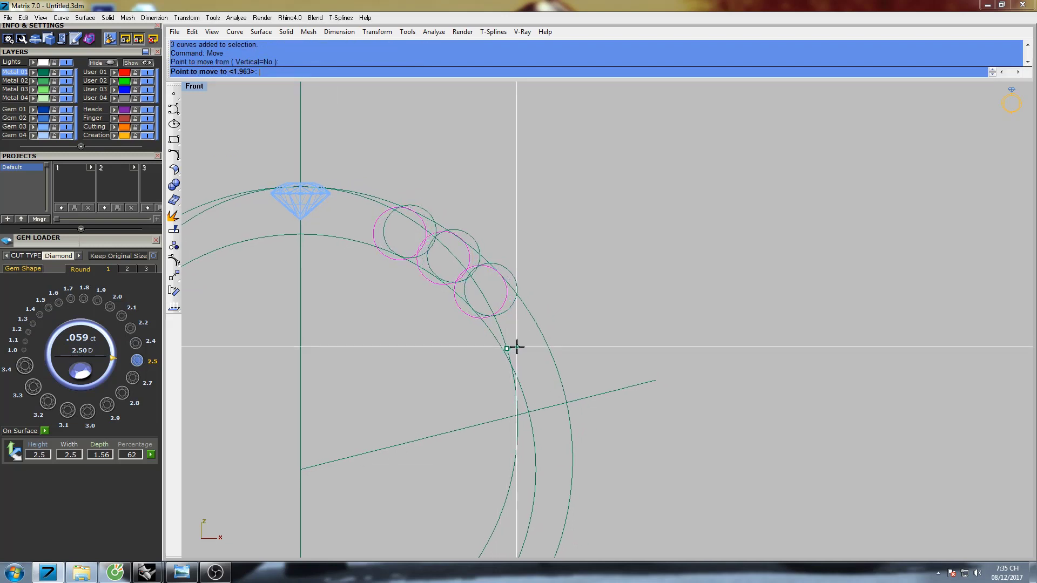
left_click(517, 347)
Step: Nudge the three small circles slightly back towards the inner ring curve with Move
right_click_drag(484, 272, 514, 265)
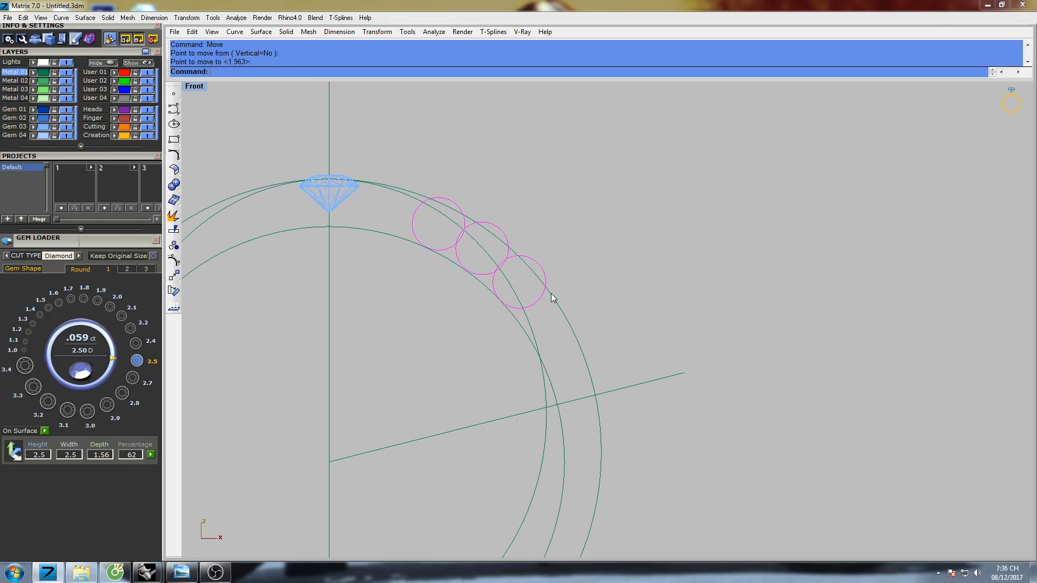
scroll(484, 237, "up", 2)
right_click_drag(484, 235, 517, 244)
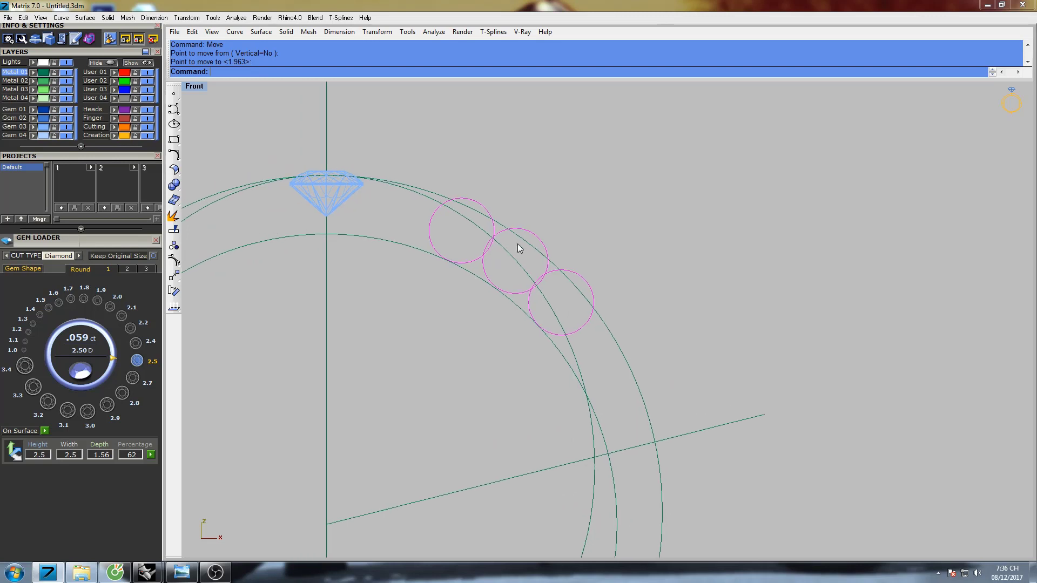
type("Move")
key("Return")
left_click(529, 267)
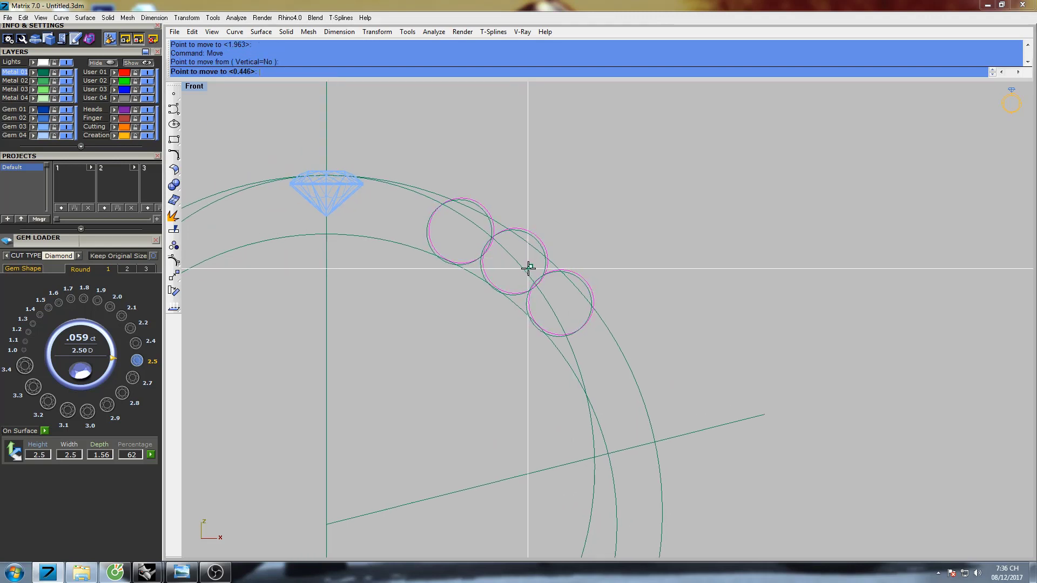
left_click(529, 268)
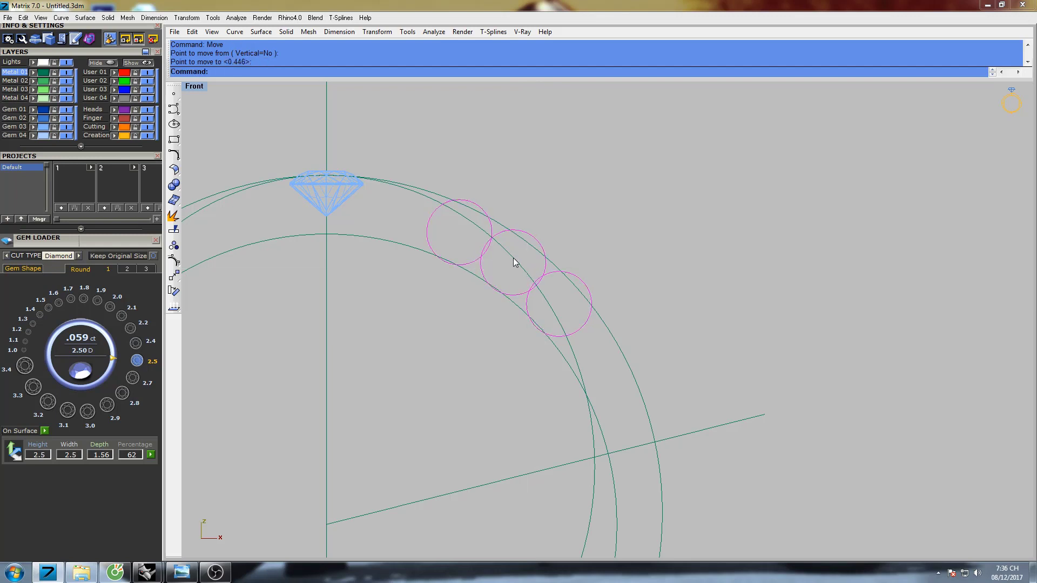
Step: Rotate the three small circles slightly clockwise about the top of the circle nearest the diamond, then deselect them
right_click_drag(514, 259, 488, 239)
type("rotate")
key("Return")
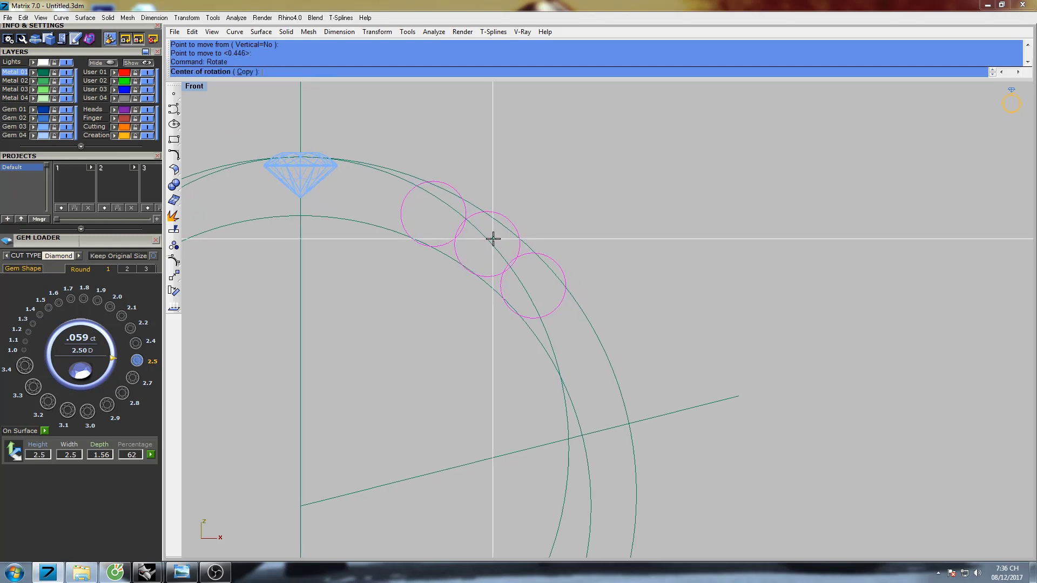
scroll(493, 238, "up", 3)
left_click(411, 169)
left_click(695, 407)
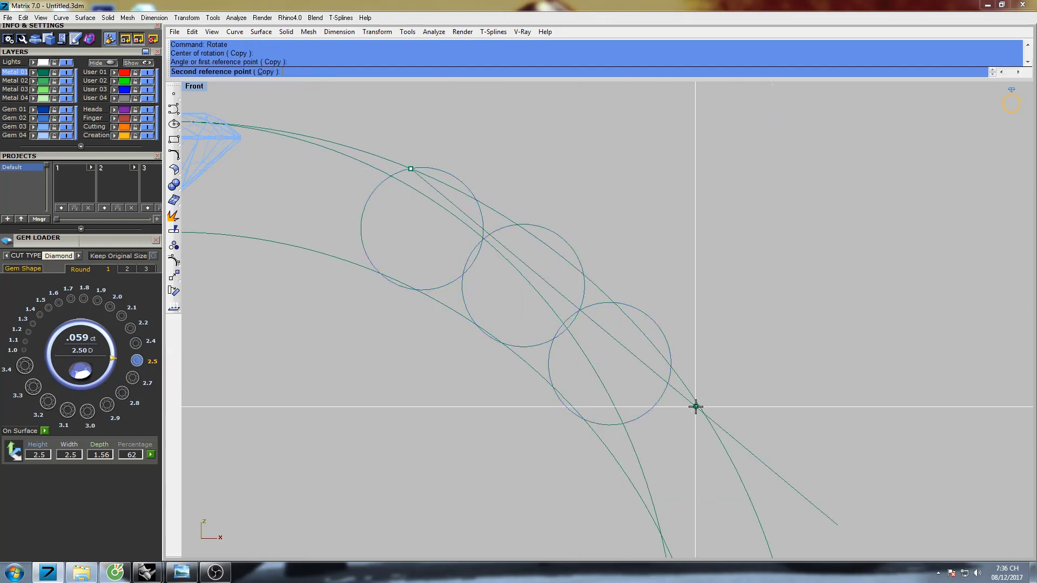
left_click(689, 418)
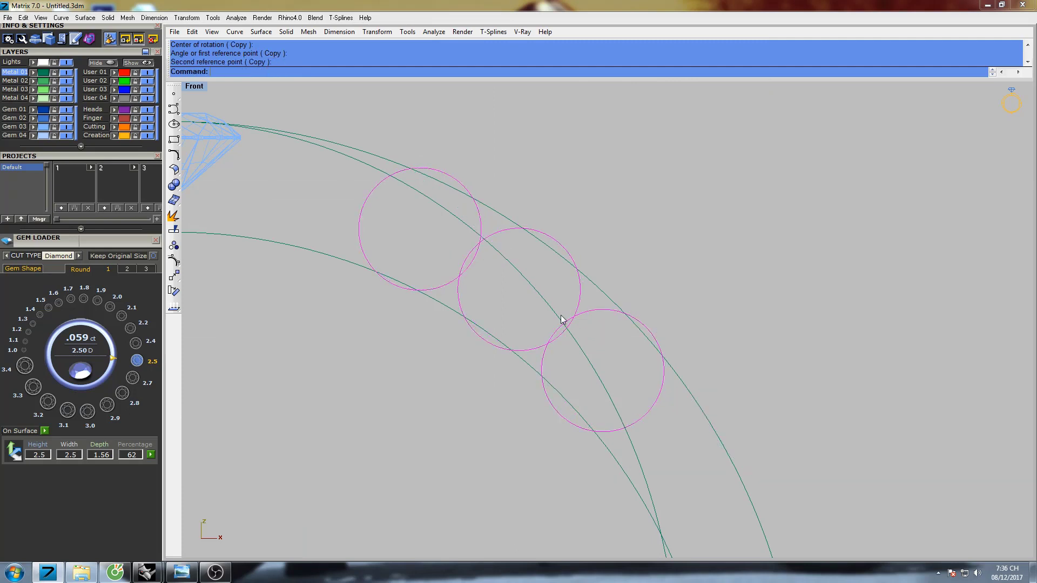
right_click_drag(547, 300, 583, 263)
scroll(585, 310, "down", 4)
left_click(607, 241)
right_click_drag(475, 268, 516, 274)
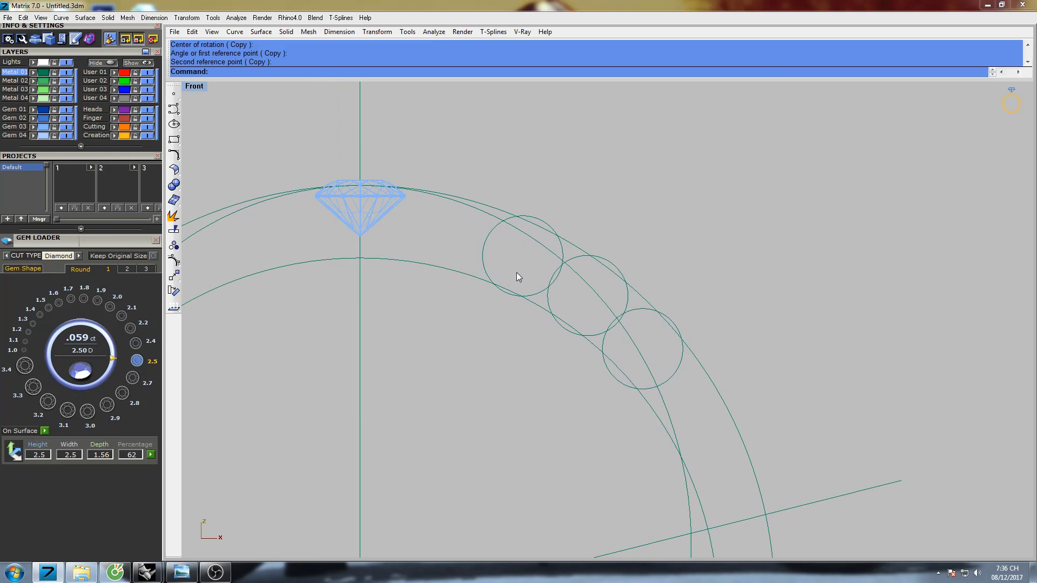
scroll(517, 277, "down", 1)
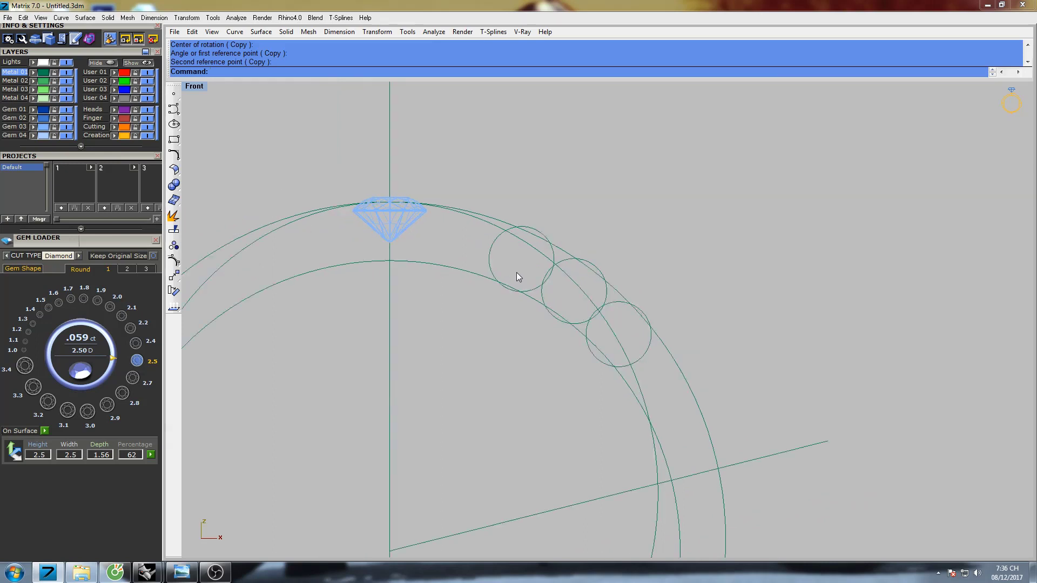
Step: Copy the lowest small circle further down along the band, adding a fourth circle to the chain
right_click_drag(539, 308, 555, 259)
right_click_drag(614, 336, 544, 309)
left_click(592, 270)
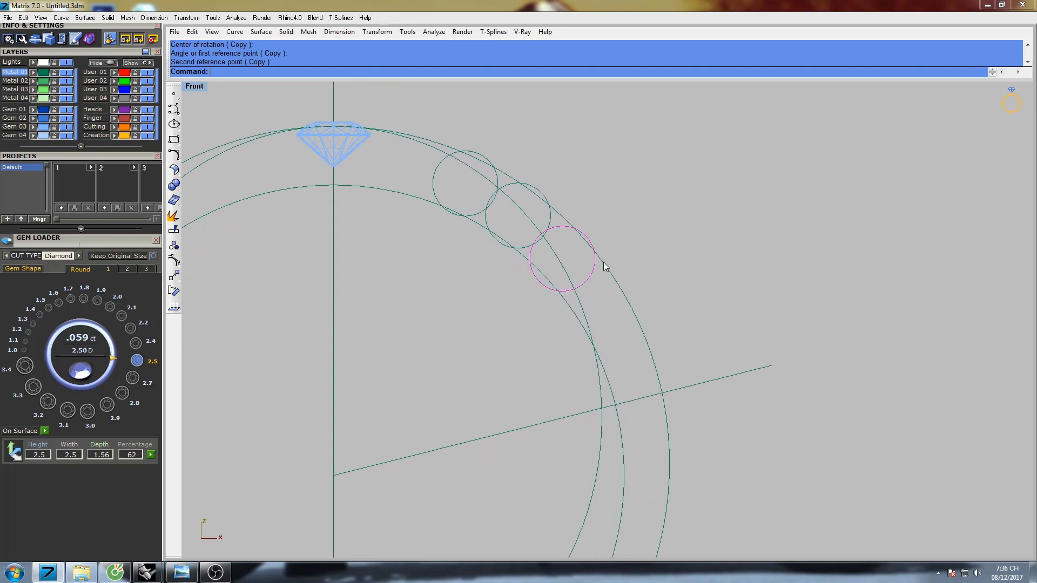
right_click_drag(601, 265, 569, 267)
type("opy")
key("Return")
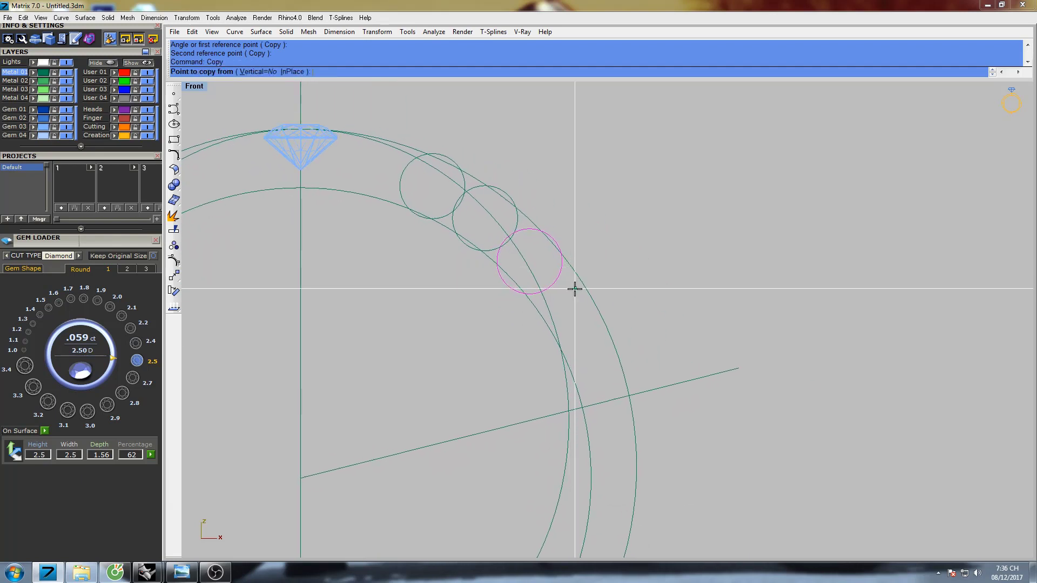
scroll(574, 287, "up", 3)
left_click(573, 279)
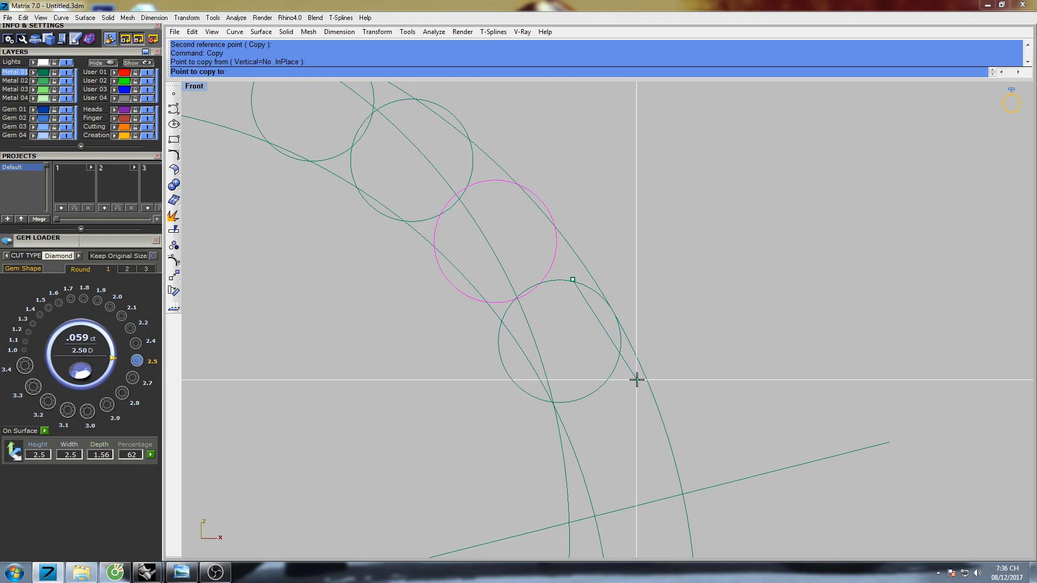
left_click(636, 380)
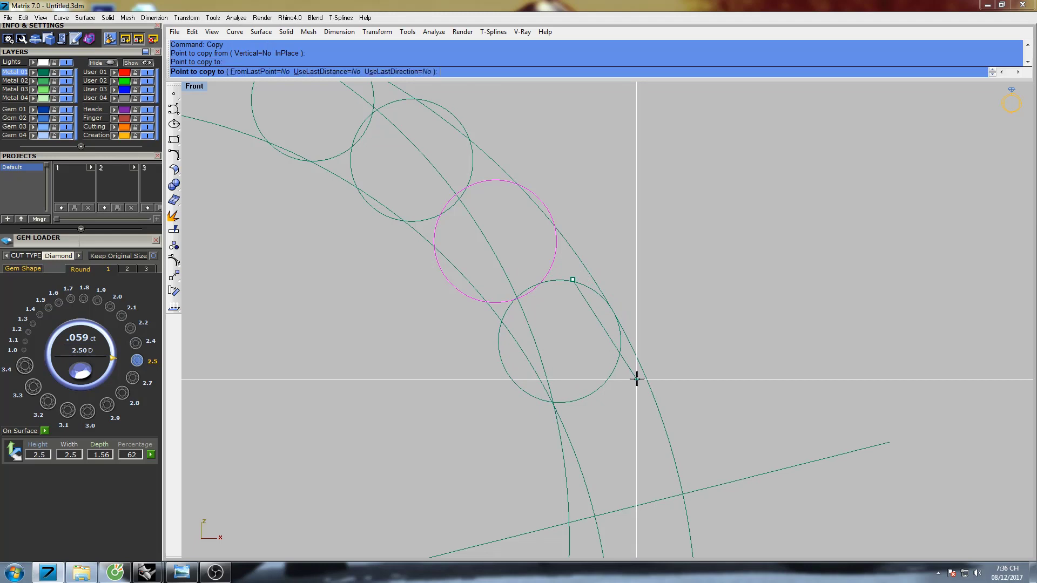
key("Return")
scroll(579, 316, "down", 3)
right_click_drag(582, 306, 582, 285)
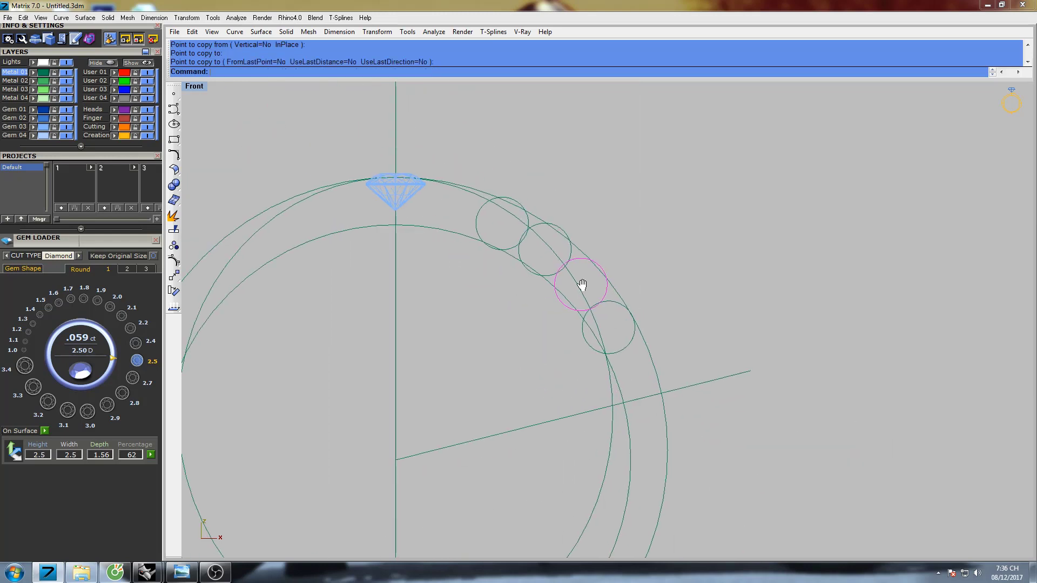
Step: Mirror the small circle nearest the diamond across the ring's vertical axis, starting the mirror plane at 0
right_click_drag(513, 220, 536, 240)
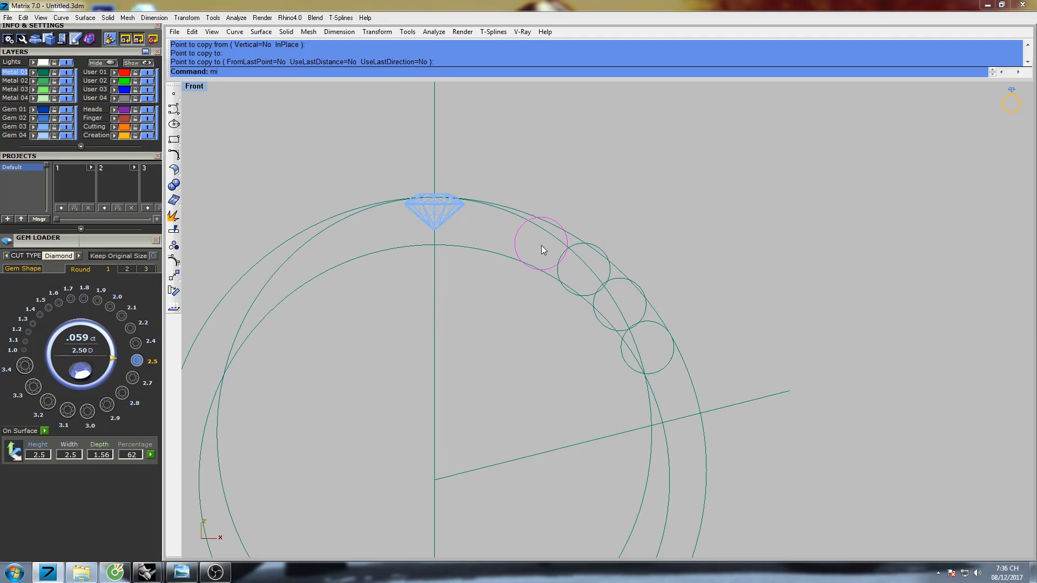
key("Return")
type("0")
key("Return")
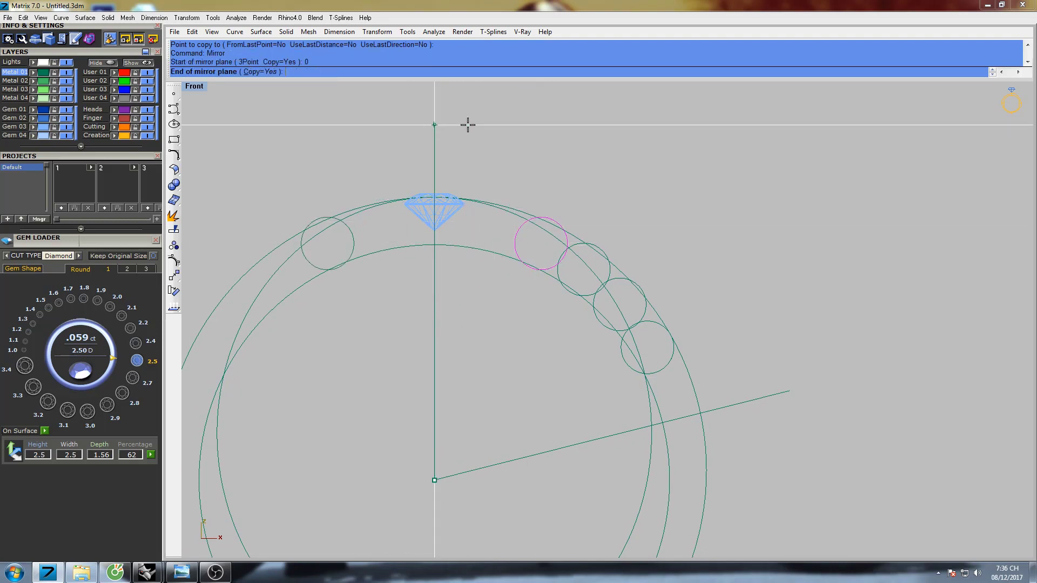
left_click(468, 125)
Step: Trim away the parts of the construction circle inside the two mirrored small circles, isolating the arc across the diamond
left_click(353, 238)
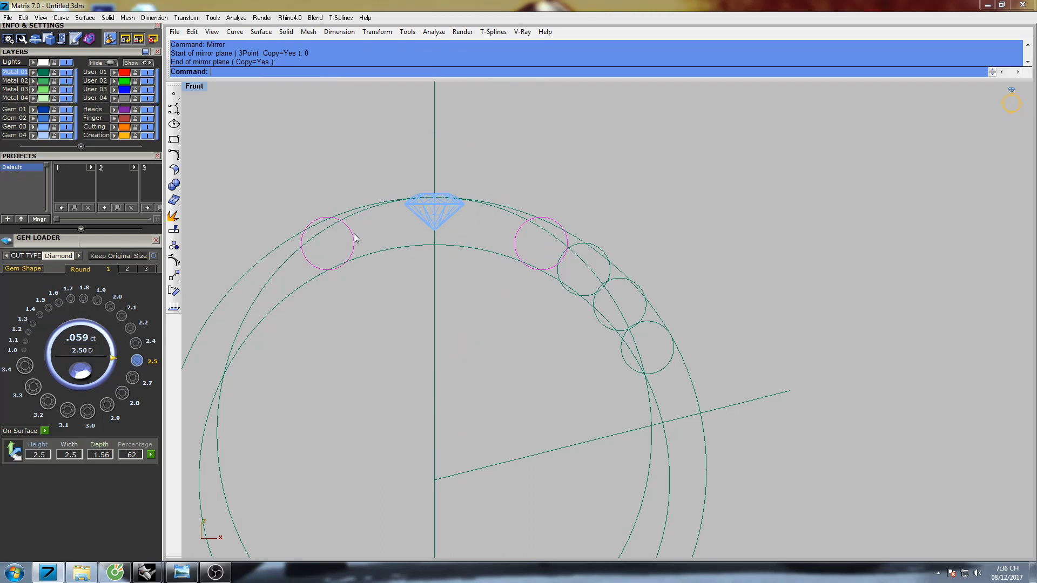
right_click_drag(353, 234, 403, 236)
type("Trim")
key("Return")
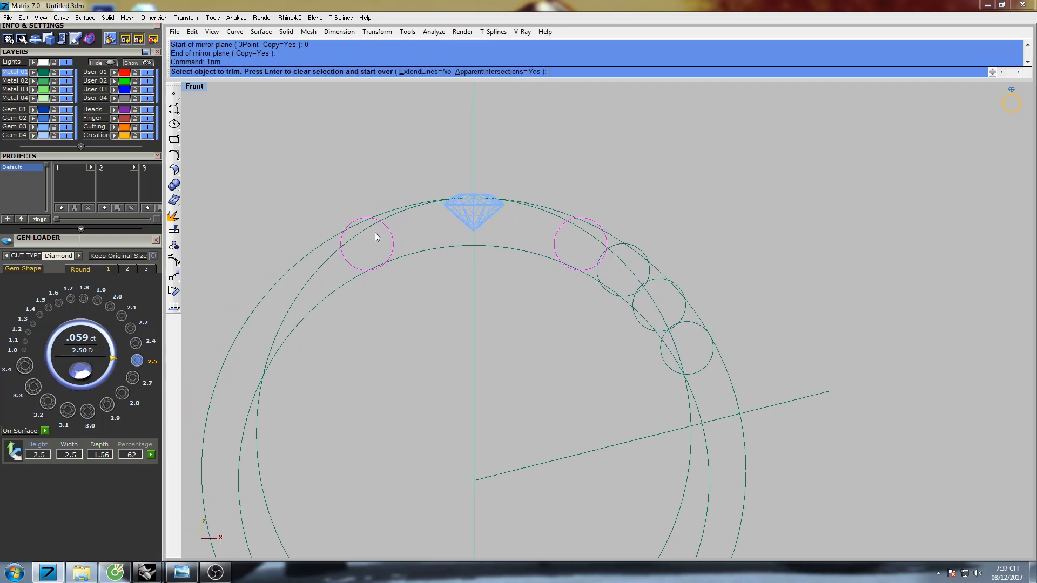
right_click(582, 232)
right_click_drag(582, 232, 437, 210)
scroll(443, 216, "up", 4)
Step: Rebuild the top arc with 5 points and degree 3, deleting the input, and show its control points
type("r")
key("Return")
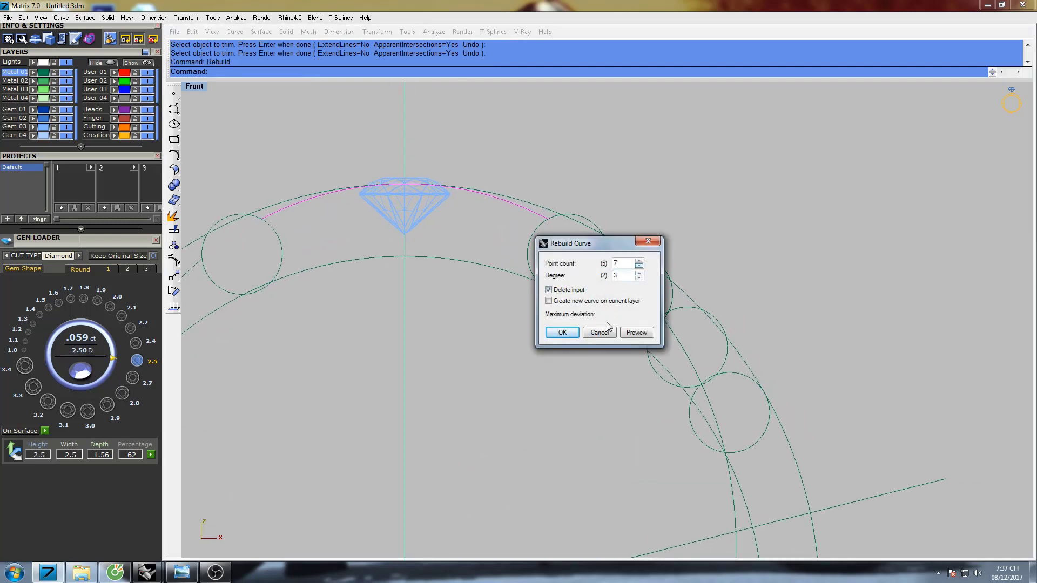
left_click(639, 266)
left_click(639, 266)
left_click(572, 333)
right_click_drag(552, 250, 575, 258)
key("F10")
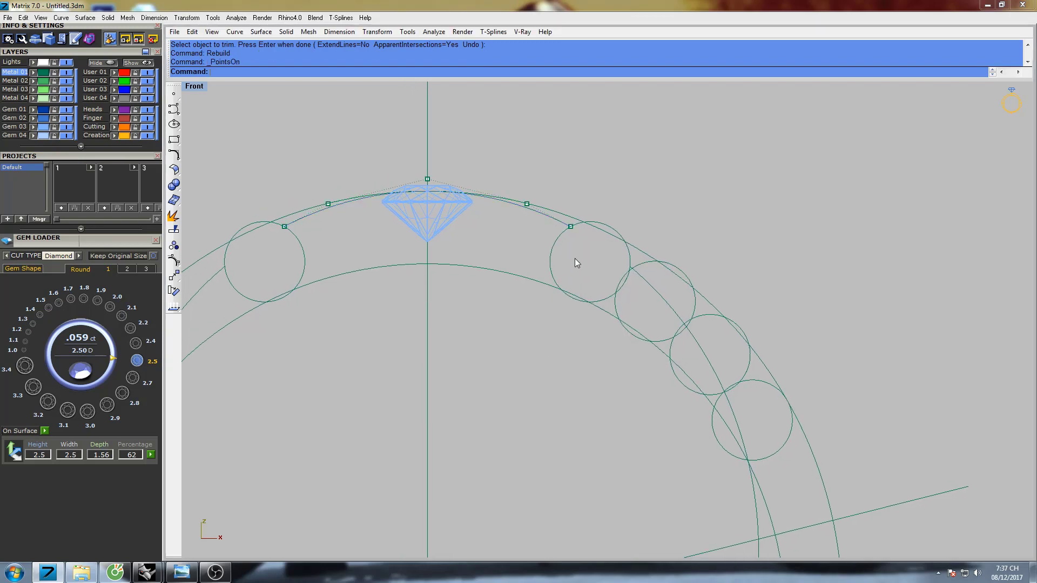
Step: Widen the arc's two shoulder control points horizontally with Scale1D from where the vertical axis meets the inner ring curve
scroll(521, 213, "up", 6)
left_click_drag(513, 218, 564, 176)
scroll(563, 176, "down", 6)
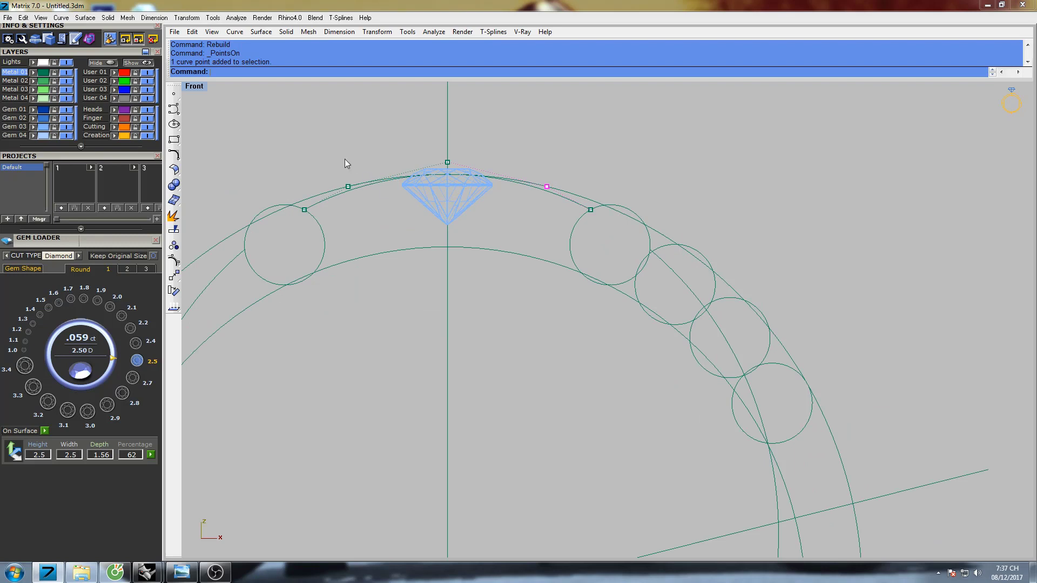
left_click(348, 186, "shift")
right_click_drag(436, 183, 400, 180)
type("cale1")
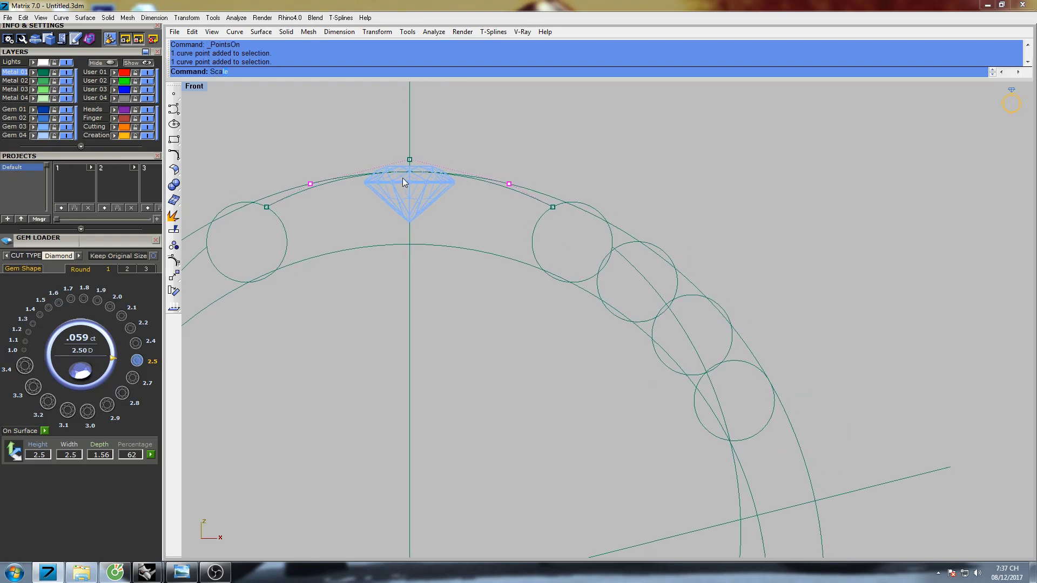
key("Return")
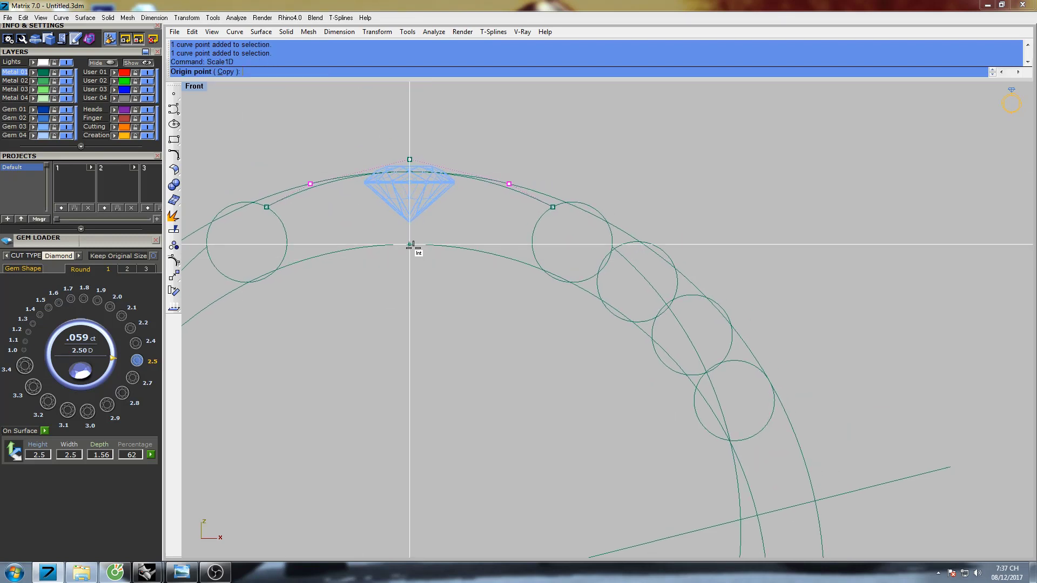
left_click(410, 245)
scroll(557, 235, "up", 2)
left_click(748, 250)
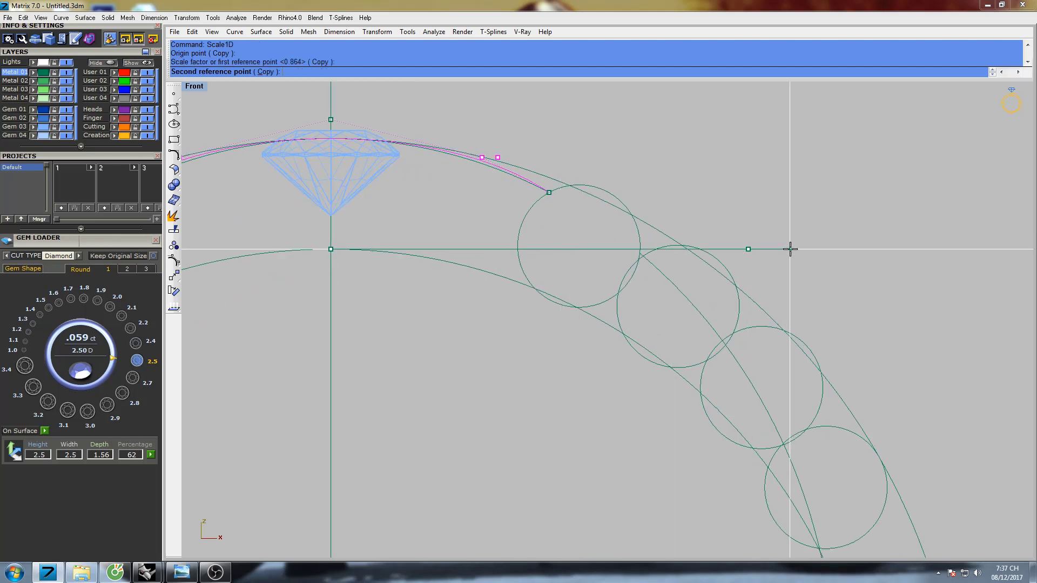
left_click(792, 249)
Step: Select the arc's two end control points and move them slightly straight down in two passes
left_click_drag(544, 180, 553, 220)
scroll(486, 198, "down", 2)
right_click_drag(481, 198, 602, 236)
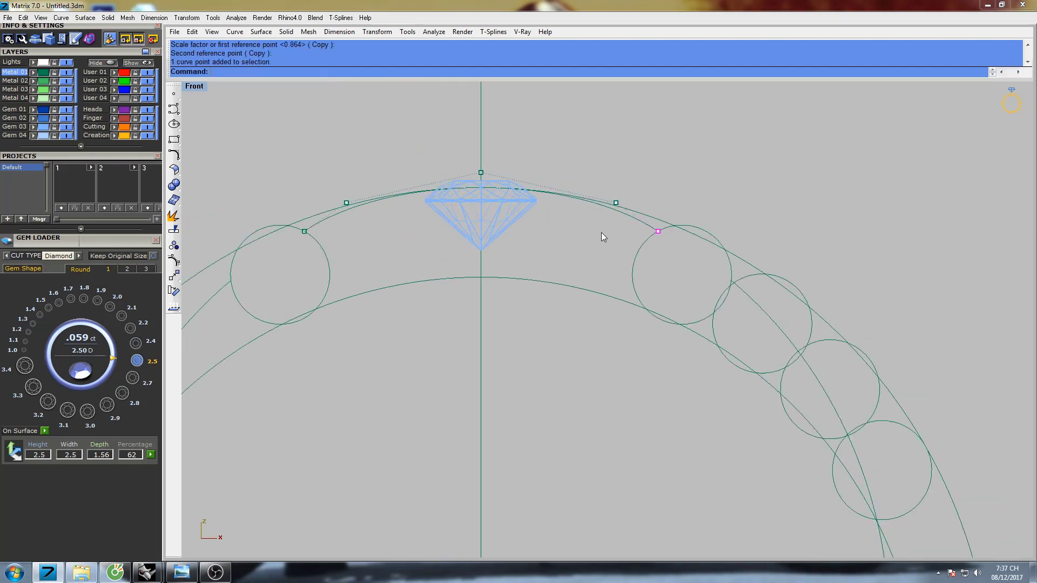
left_click_drag(276, 199, 314, 257, "shift")
scroll(350, 244, "up", 2)
right_click(350, 245)
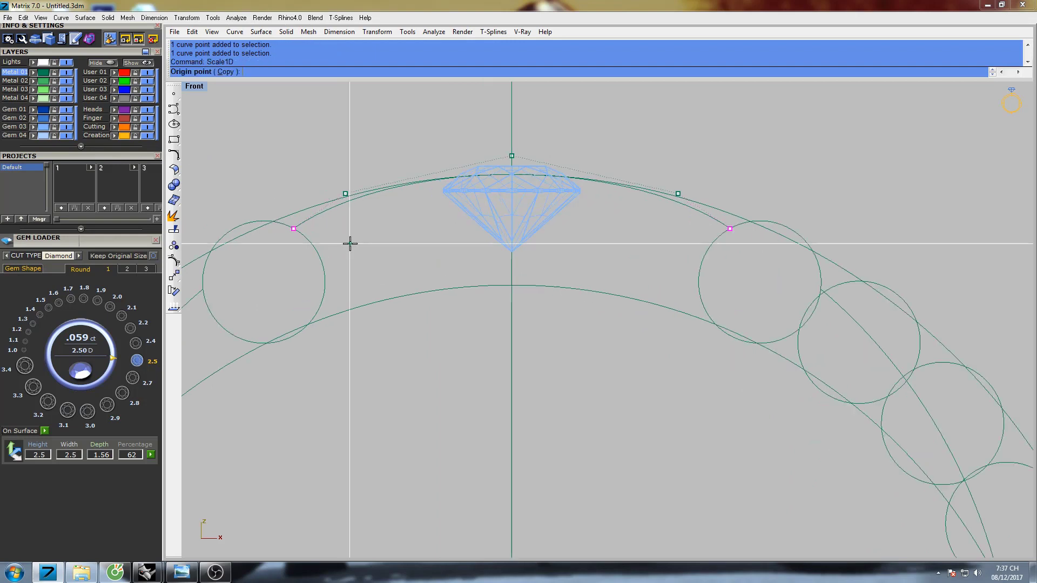
key("Escape")
mouse_move(362, 242)
right_mouse_down()
mouse_move(338, 231)
mouse_move(374, 244)
right_mouse_up()
right_click_drag(449, 273, 414, 260)
type("move")
key("Return")
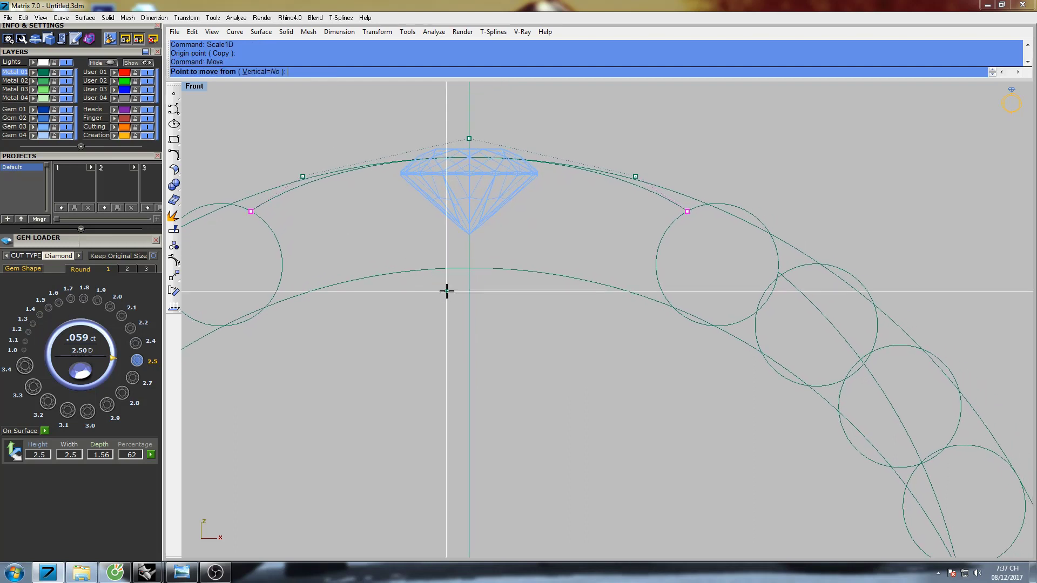
left_click(530, 240)
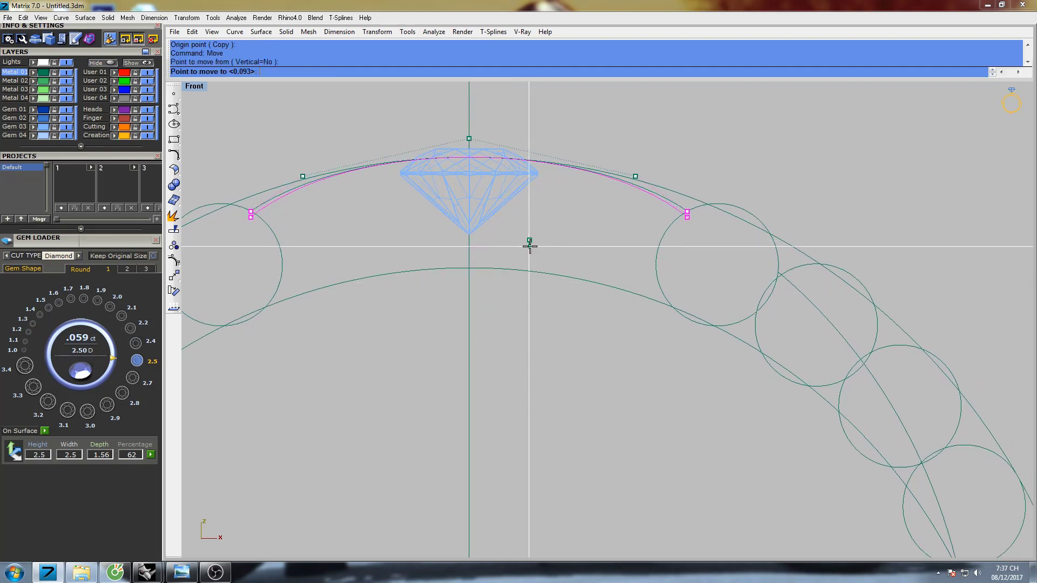
left_click(529, 247)
key("Return")
left_click(534, 215)
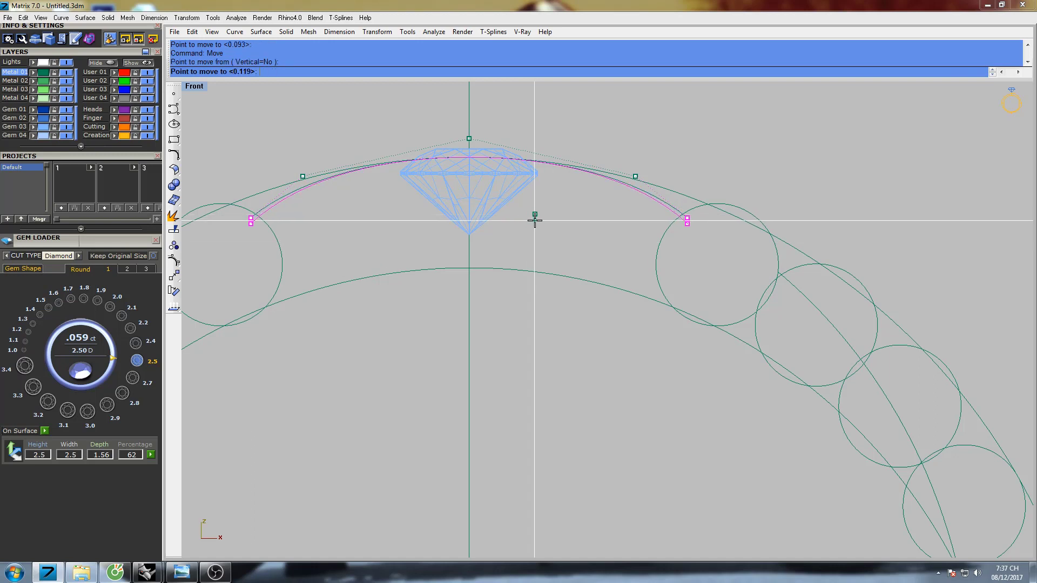
left_click(535, 223)
Step: Move the arc's two shoulder control points slightly straight up in two passes
left_click_drag(317, 196, 317, 197)
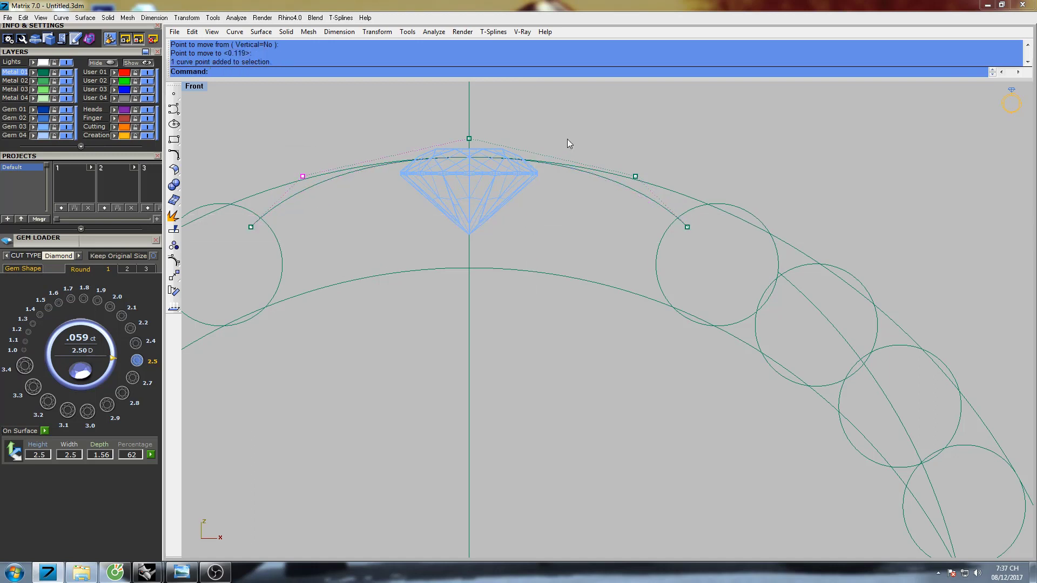
left_click_drag(580, 144, 641, 196, "shift")
scroll(552, 137, "up", 2)
key("Return")
left_click(555, 132)
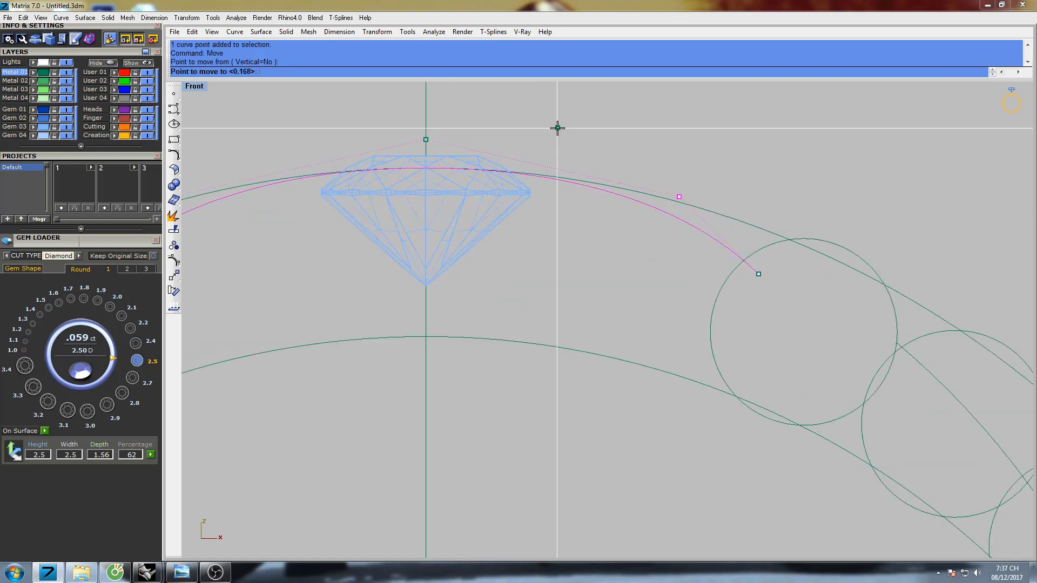
left_click(558, 126)
scroll(570, 146, "down", 2)
key("Return")
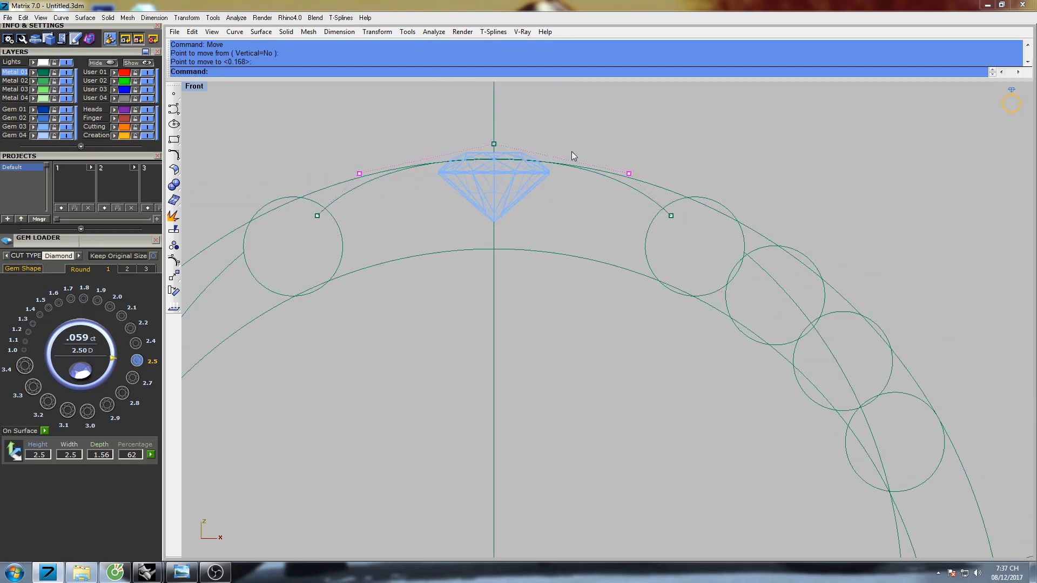
left_click(554, 125)
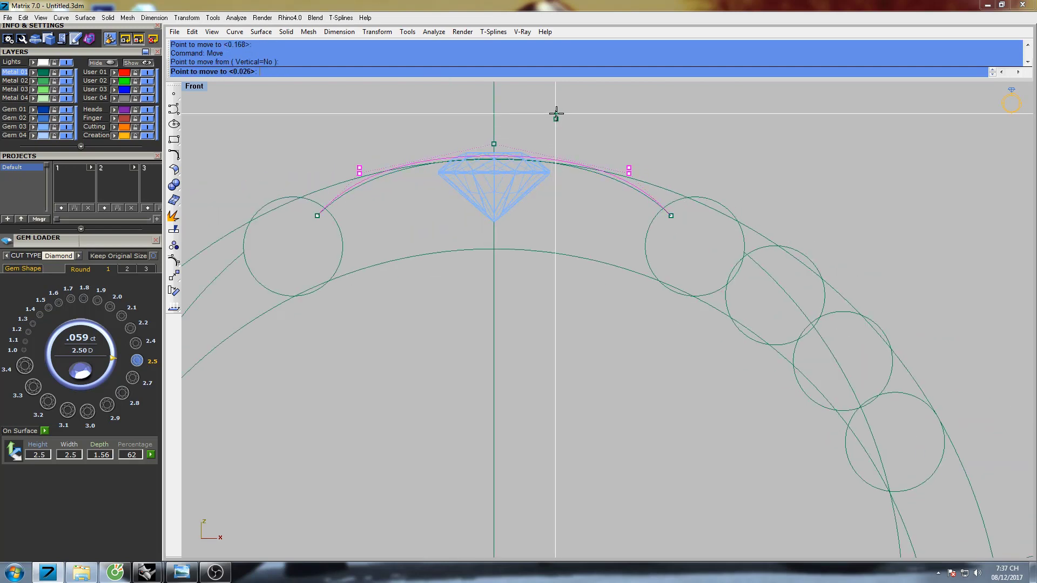
left_click(556, 116)
Step: Raise the arc's middle control point slightly above the diamond and hide the control points
left_click(493, 143)
scroll(523, 132, "up", 2)
key("Return")
left_click(524, 130)
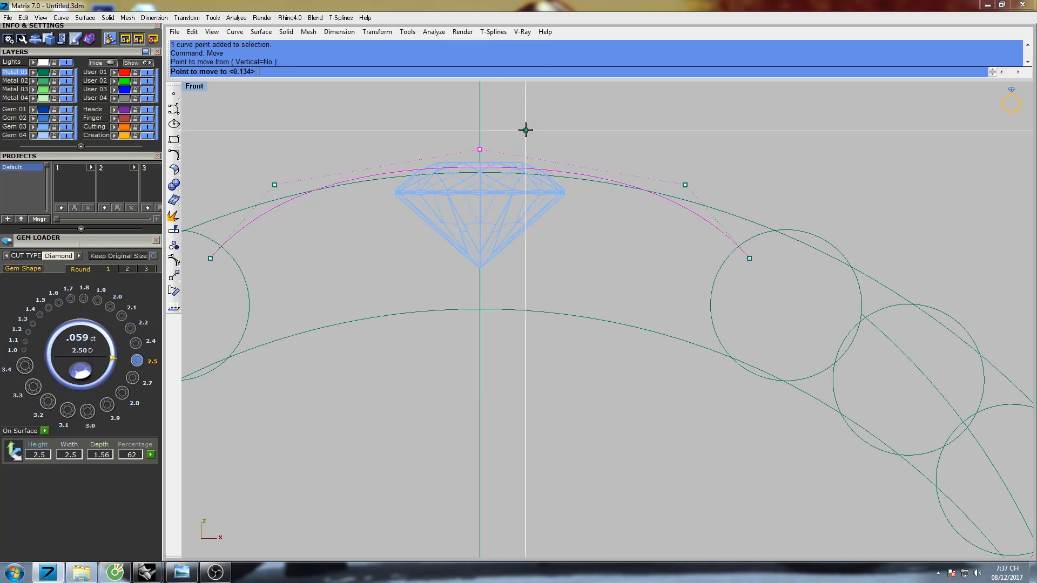
left_click(525, 124)
scroll(528, 128, "down", 4)
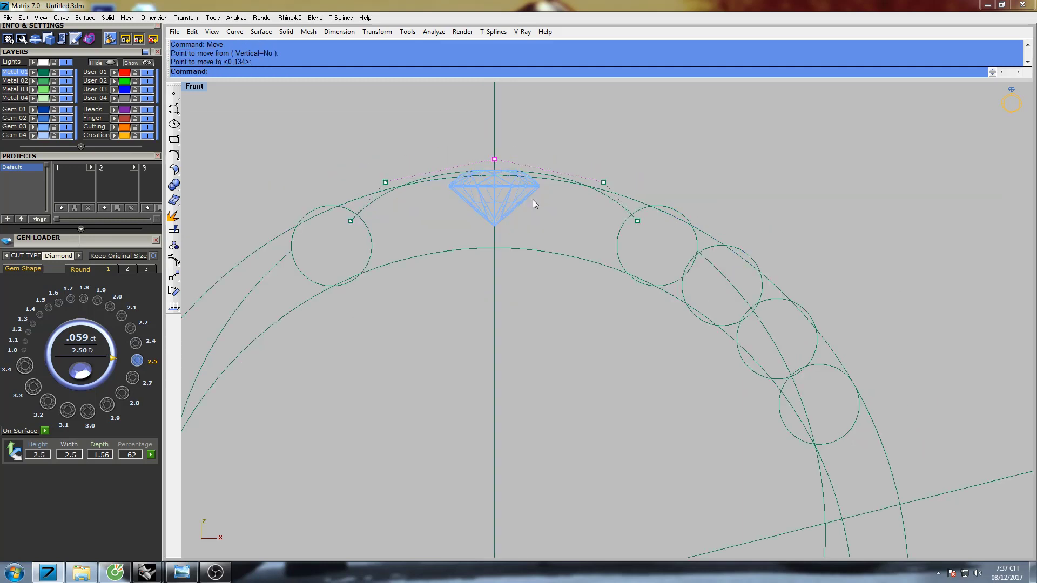
mouse_move(561, 230)
right_mouse_down()
mouse_move(546, 223)
mouse_move(565, 232)
right_mouse_up()
key("Escape")
key("Escape")
scroll(609, 298, "down", 4)
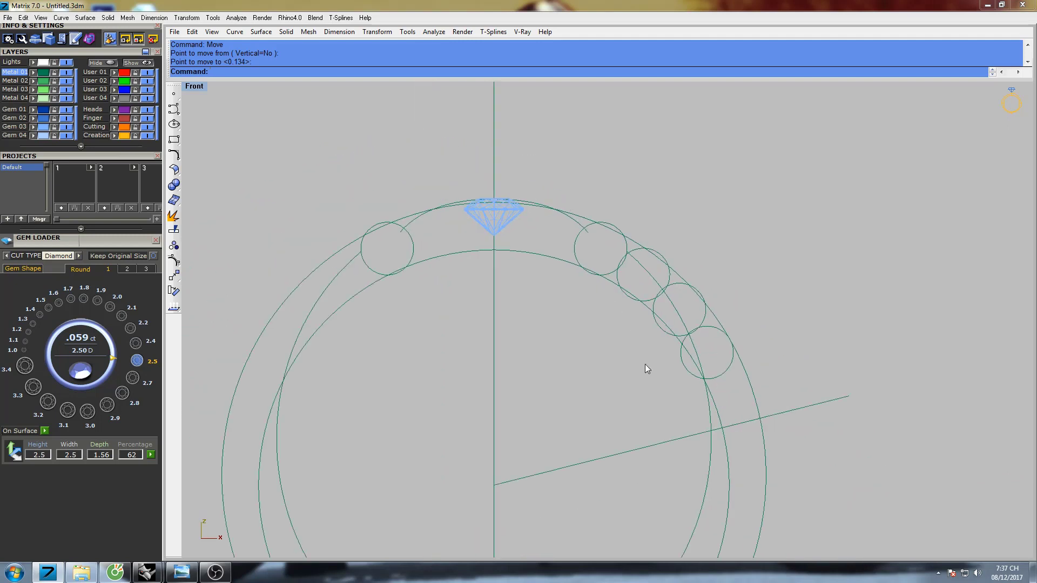
Step: Delete the remaining construction circle portion, the slanted line and the vertical axis line
right_click_drag(645, 364, 621, 318)
left_click(627, 231)
left_click(533, 423, "shift")
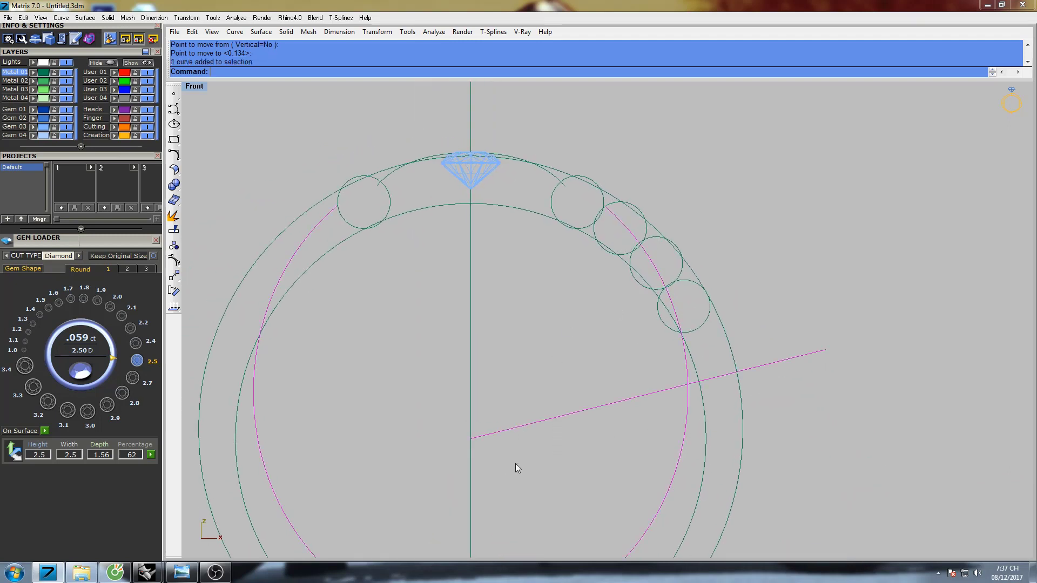
left_click_drag(422, 389, 421, 389)
scroll(494, 338, "down", 1)
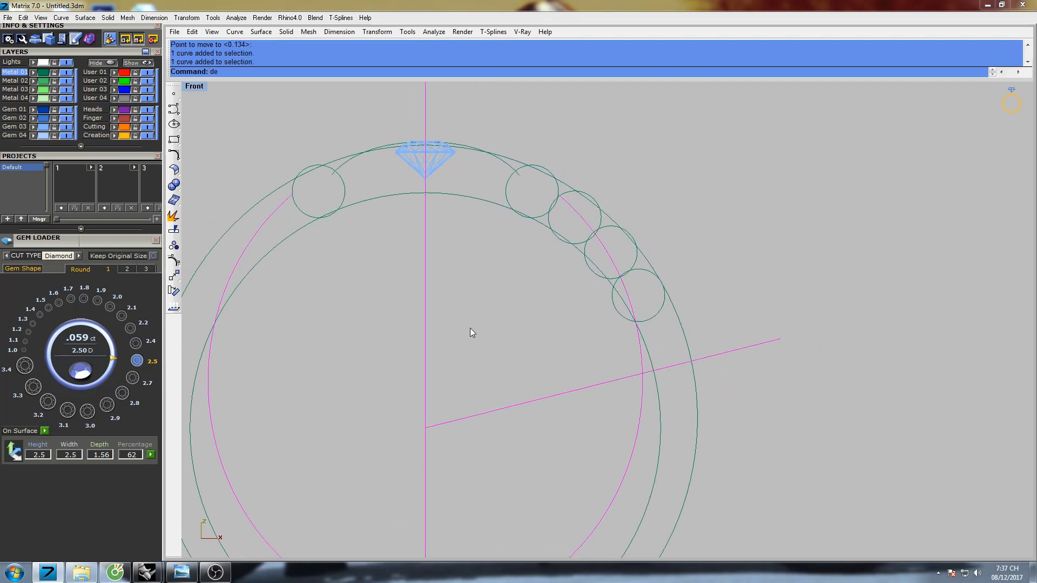
key("Delete")
right_click_drag(480, 333, 505, 339)
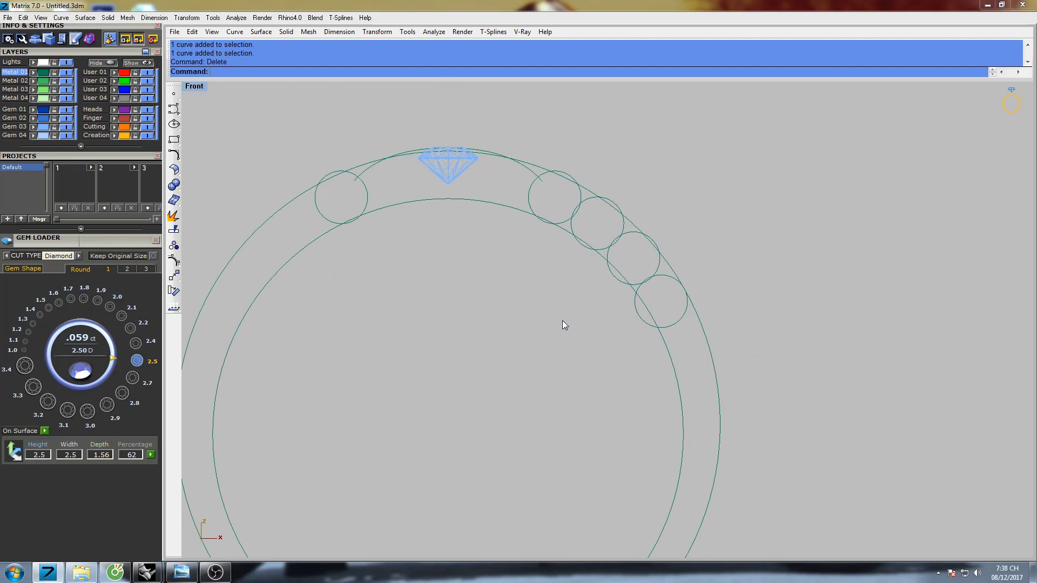
Step: Trim off both ends of the top arc inside the small circles, using all five small circles as cutting objects
right_click_drag(562, 320, 590, 304)
left_click_drag(492, 117, 695, 339)
right_click_drag(628, 265, 663, 296)
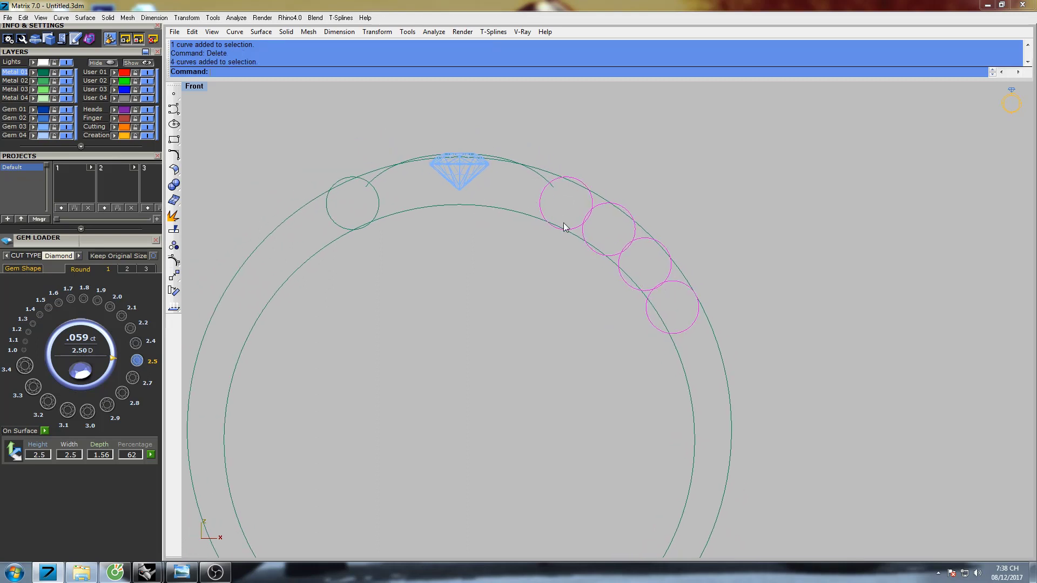
scroll(611, 217, "up", 2)
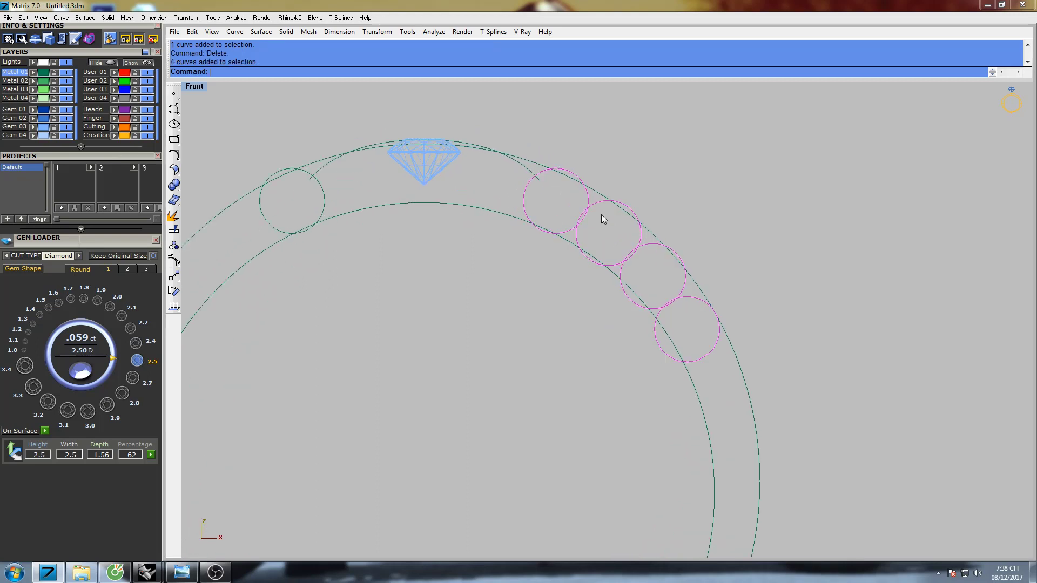
left_click(323, 191, "shift")
right_click_drag(324, 190, 382, 197)
type("Trim")
key("Return")
scroll(351, 194, "up", 2)
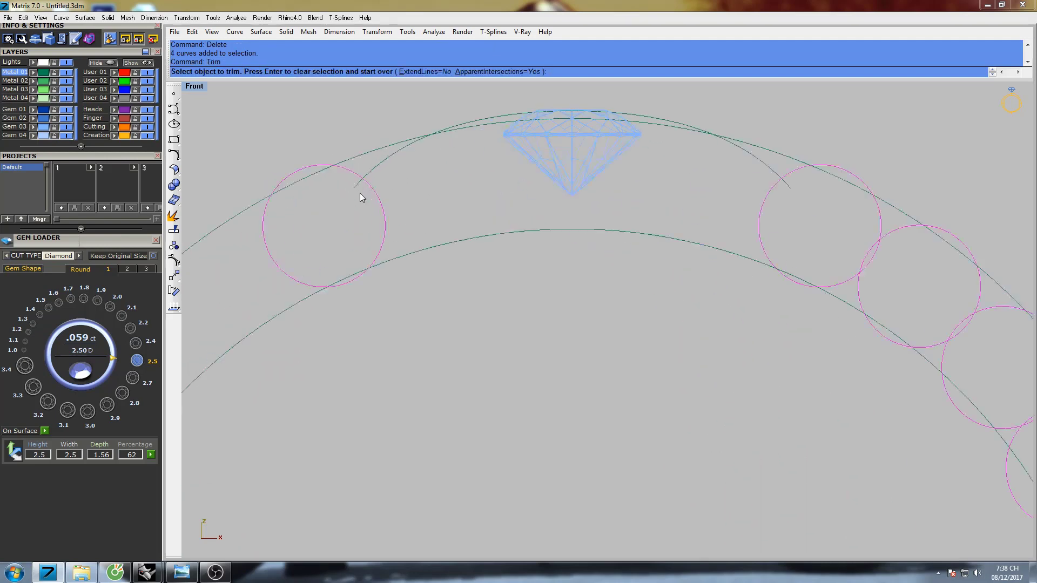
left_click(358, 175)
scroll(361, 160, "down", 4)
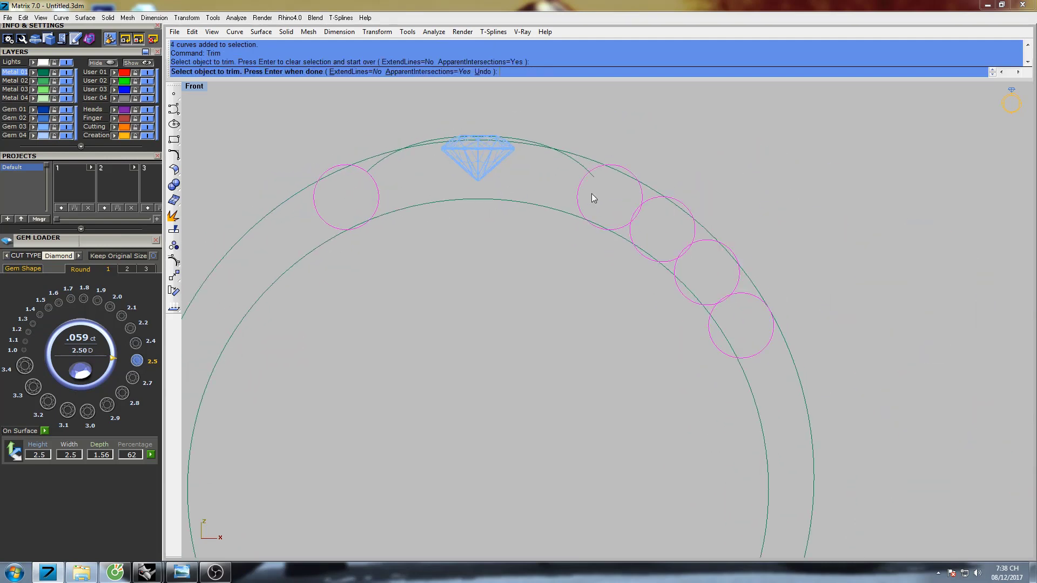
scroll(592, 184, "up", 2)
left_click(593, 174)
scroll(625, 219, "down", 3)
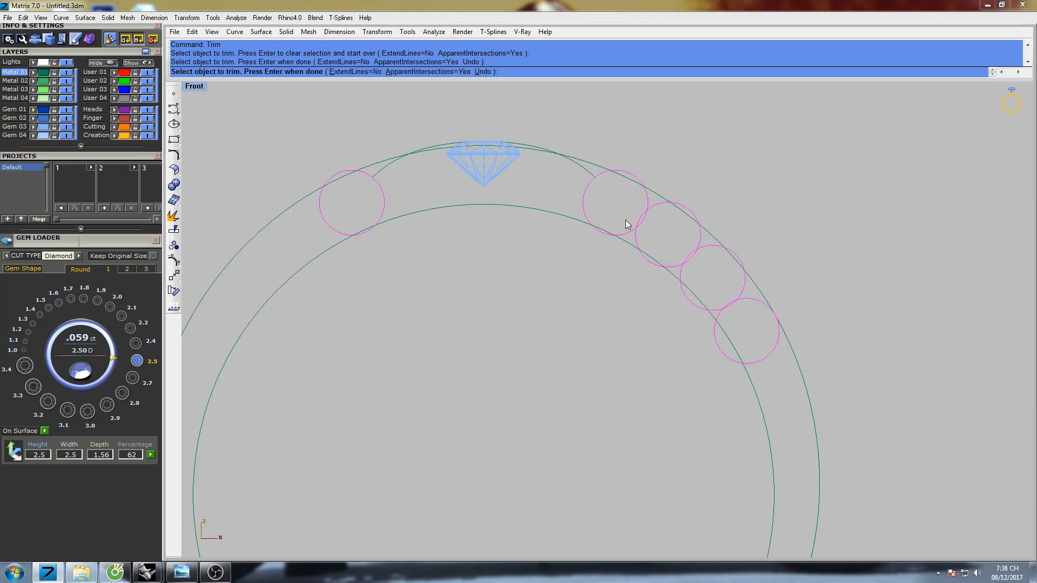
Step: Trim away the overlapping portions where the four neighbouring small circles on the right shoulder cross each other
key("Return")
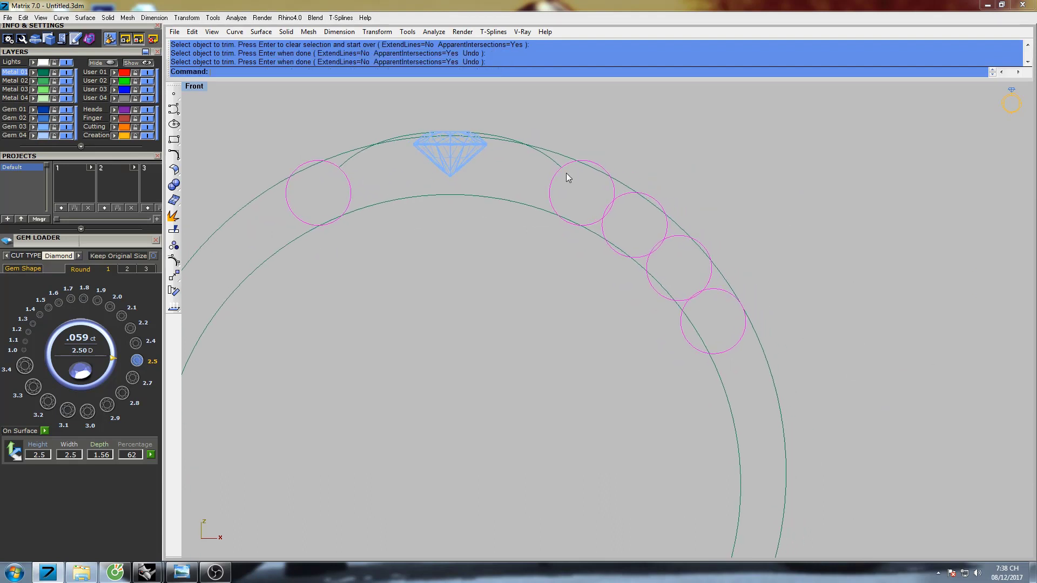
left_click(555, 163)
key("Return")
scroll(608, 221, "up", 2)
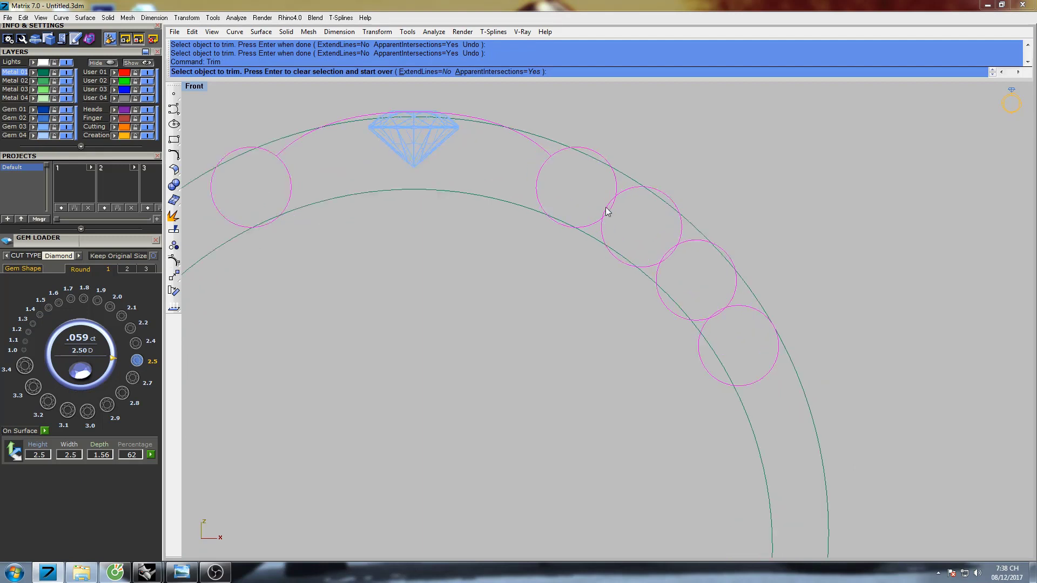
left_click(605, 206)
left_click(611, 209)
left_click(670, 255)
left_click(671, 252)
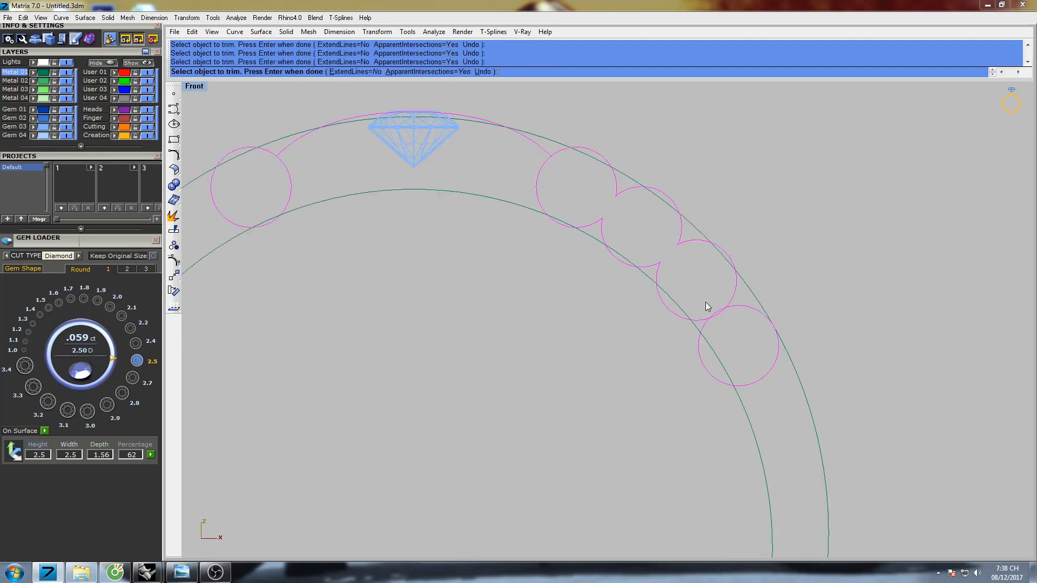
left_click(720, 314)
left_click(691, 320)
right_click_drag(632, 233, 598, 238)
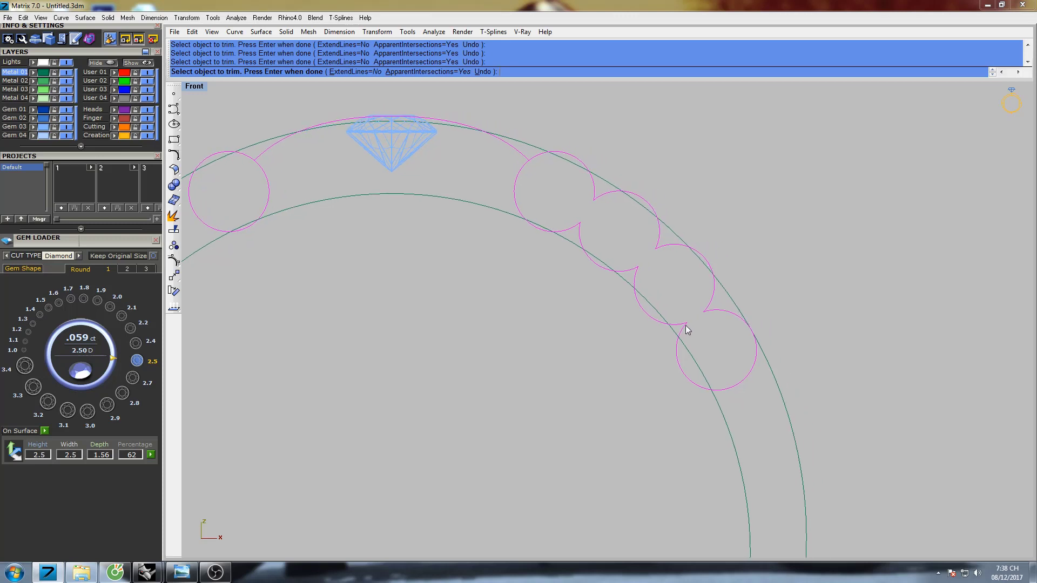
mouse_move(698, 323)
right_mouse_down()
mouse_move(658, 290)
mouse_move(698, 307)
right_mouse_up()
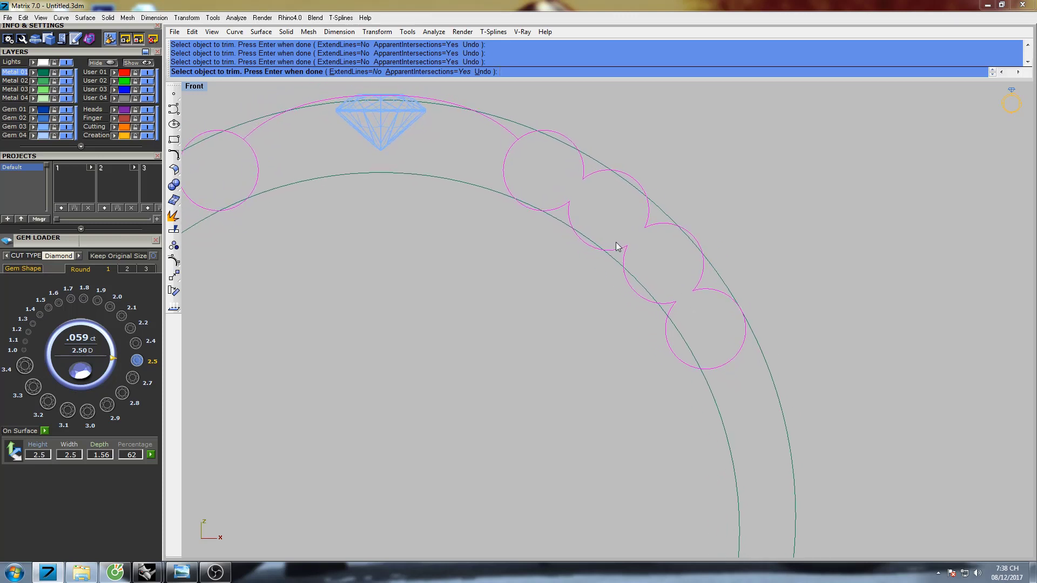
right_click_drag(618, 247, 643, 257)
right_click(647, 263)
scroll(620, 236, "down", 3)
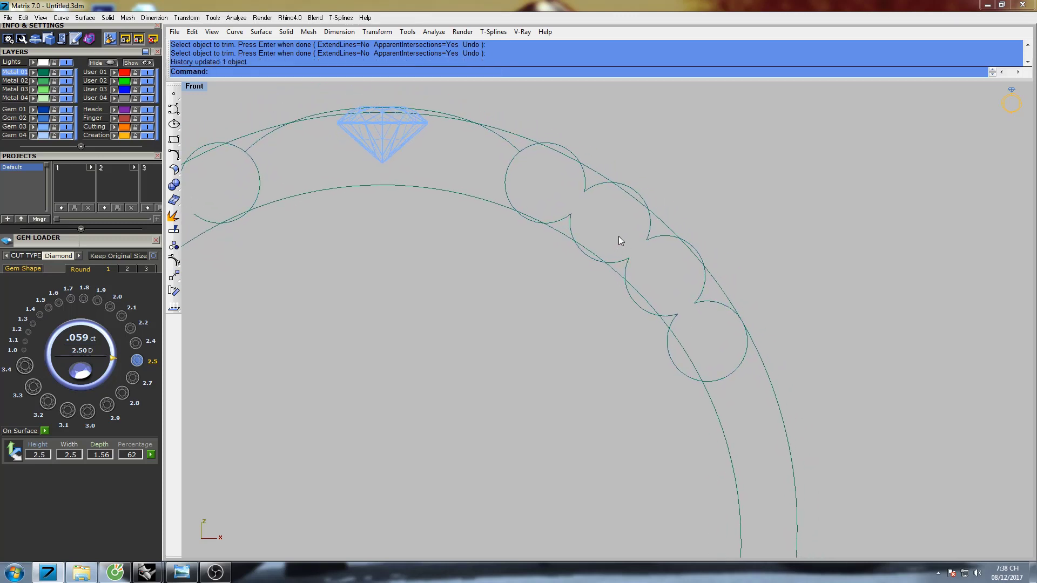
scroll(685, 296, "up", 8)
scroll(681, 245, "up", 3)
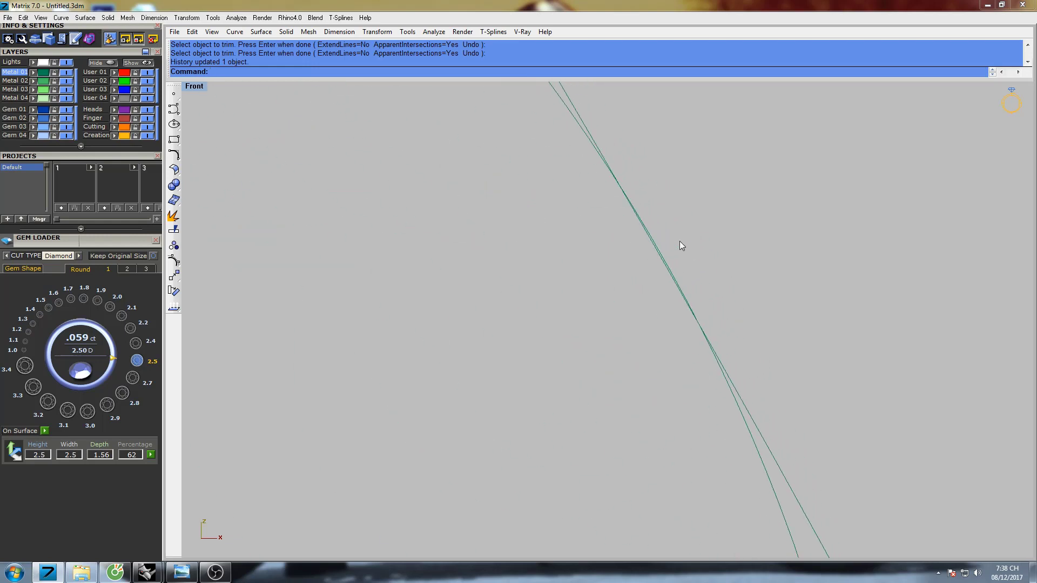
left_click(734, 407)
scroll(688, 339, "down", 3)
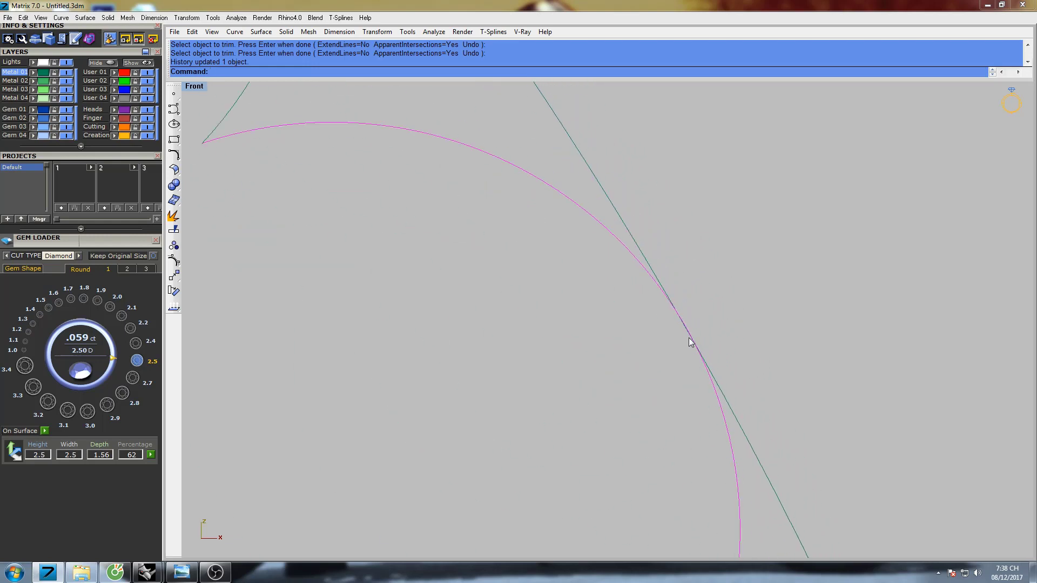
scroll(646, 255, "down", 5)
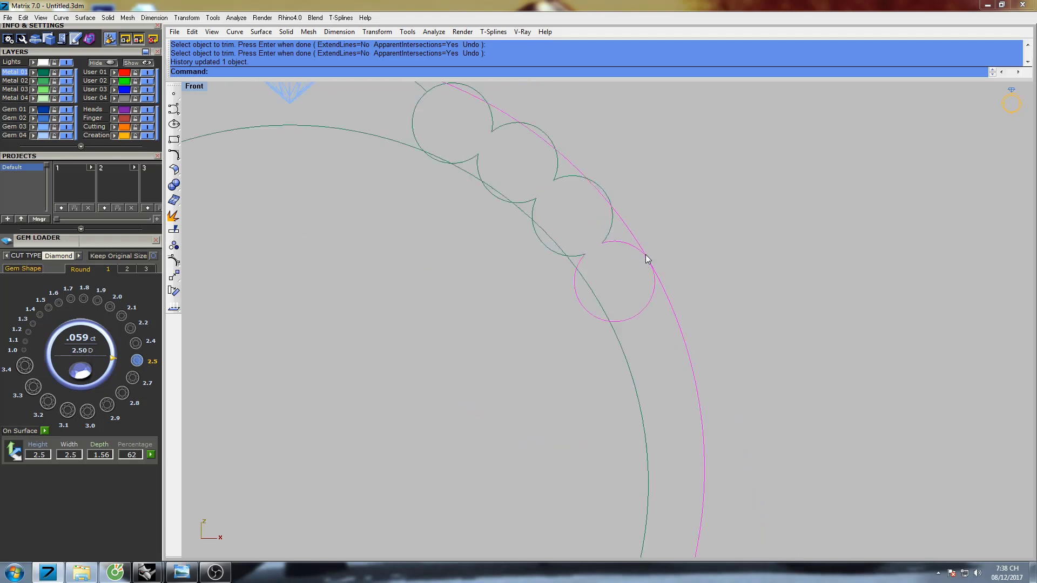
scroll(684, 245, "down", 3)
key("Escape")
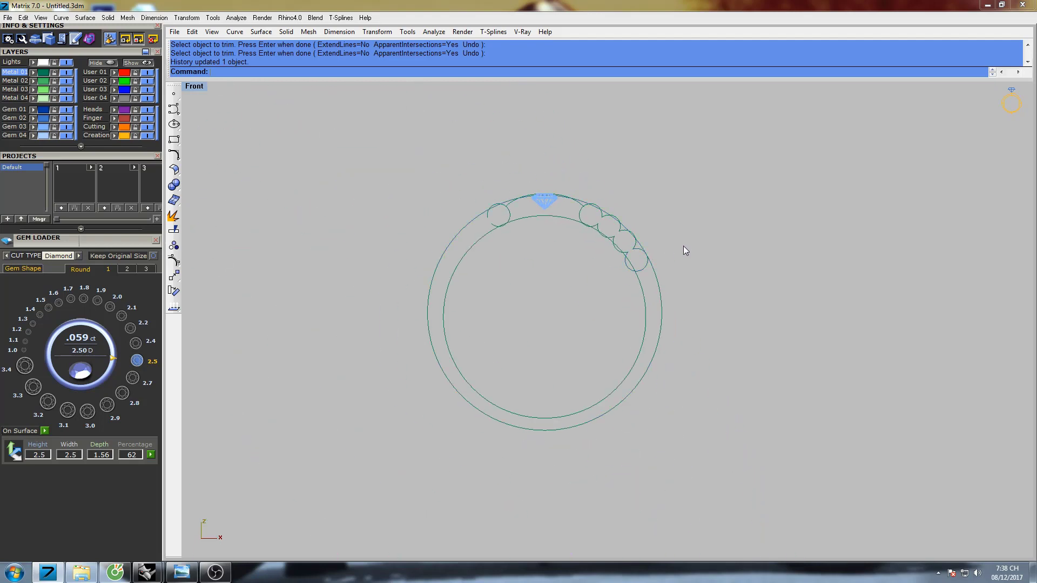
Step: Draw a vertical line through the origin, extending to both sides beyond the ring circles, using the BothSides option
scroll(655, 232, "down", 1)
right_click_drag(677, 250, 645, 243)
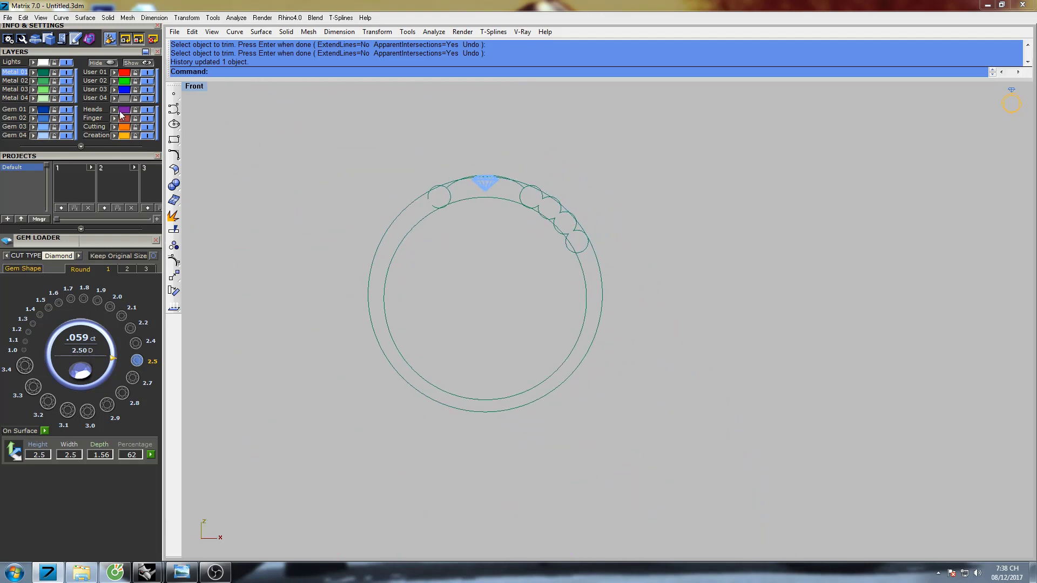
right_click_drag(497, 274, 456, 261)
type("L")
key("Return")
type("0")
key("Return")
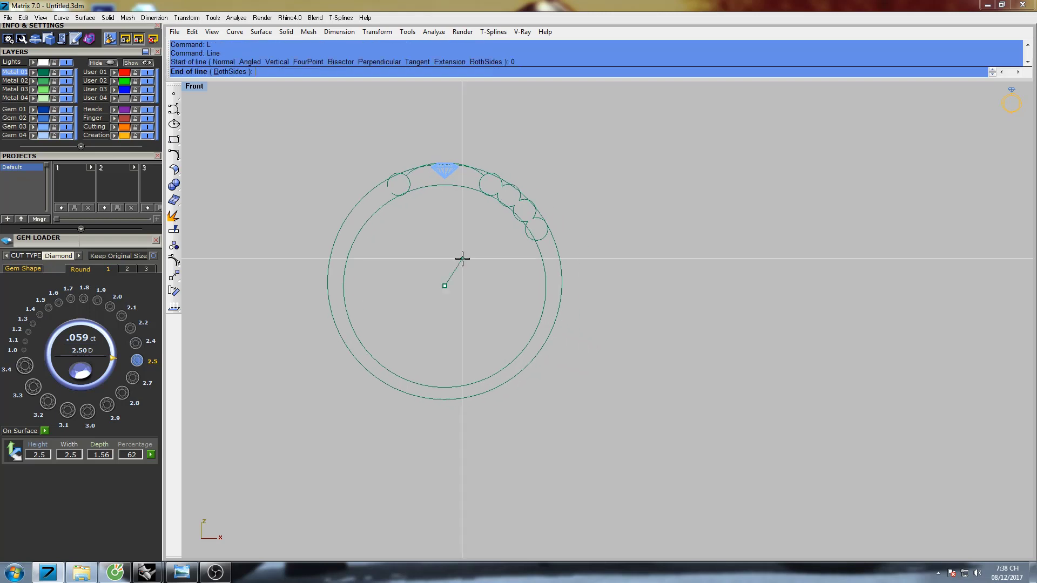
left_click(232, 71)
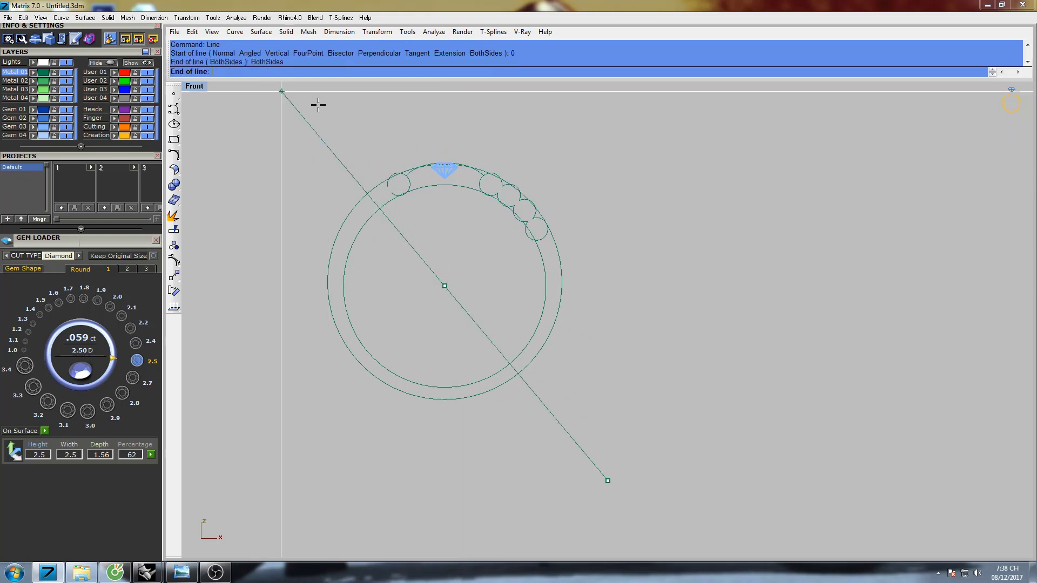
left_click(469, 115)
Step: Trim off the left half of the outer ring circle, using the vertical line as the cutting object
right_click_drag(468, 168, 432, 165)
type("Trim")
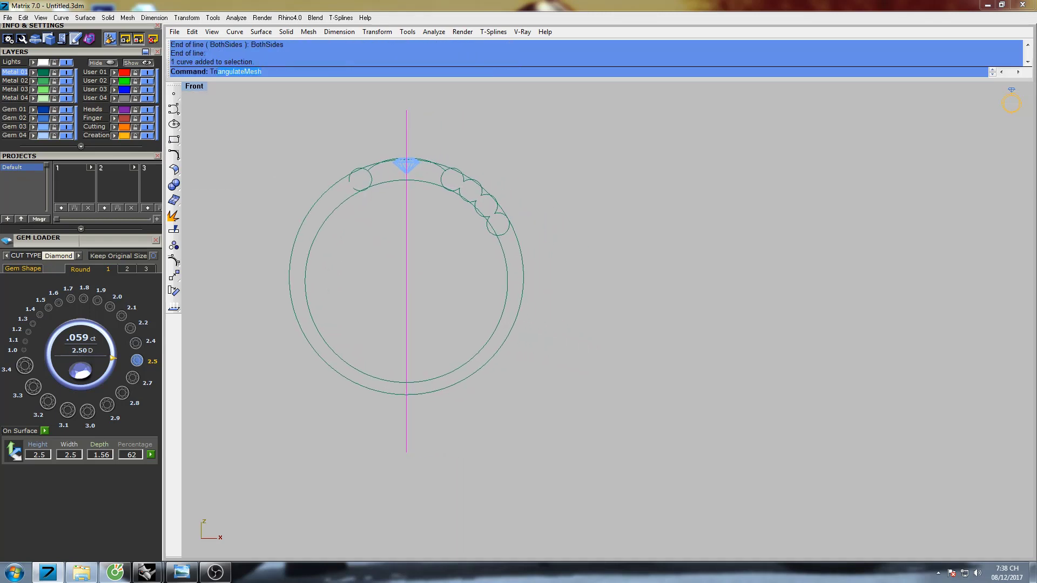
key("Return")
left_click(324, 193)
right_click_drag(439, 245, 487, 274)
key("Return")
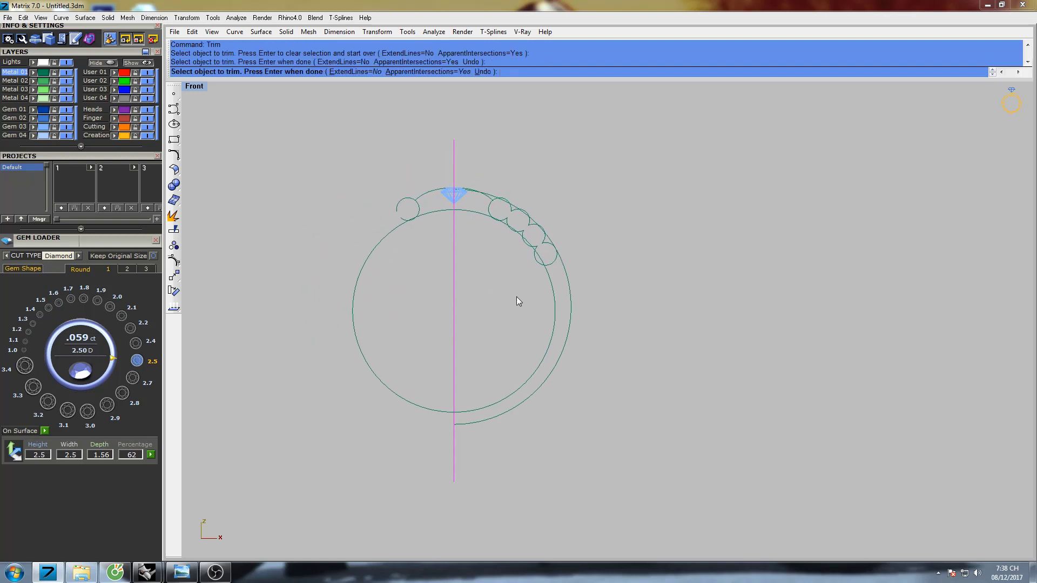
Step: Trim away the outer ring curve above its tangent area with the lowest small circle, cutting the two curves against each other
scroll(559, 254, "up", 12)
left_click_drag(559, 254, 535, 251)
scroll(544, 240, "up", 6)
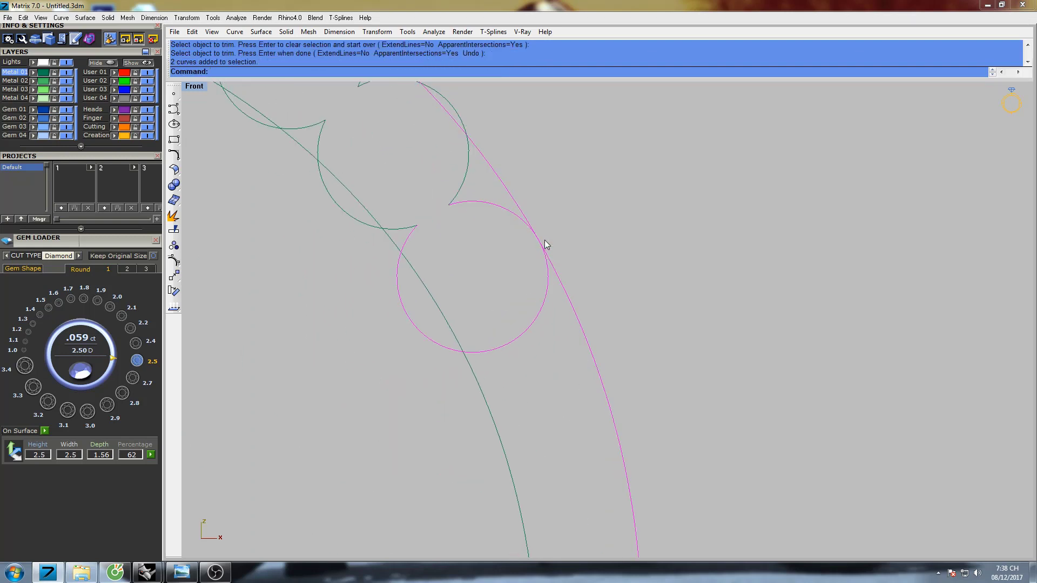
right_click_drag(544, 240, 591, 278)
type("Trim")
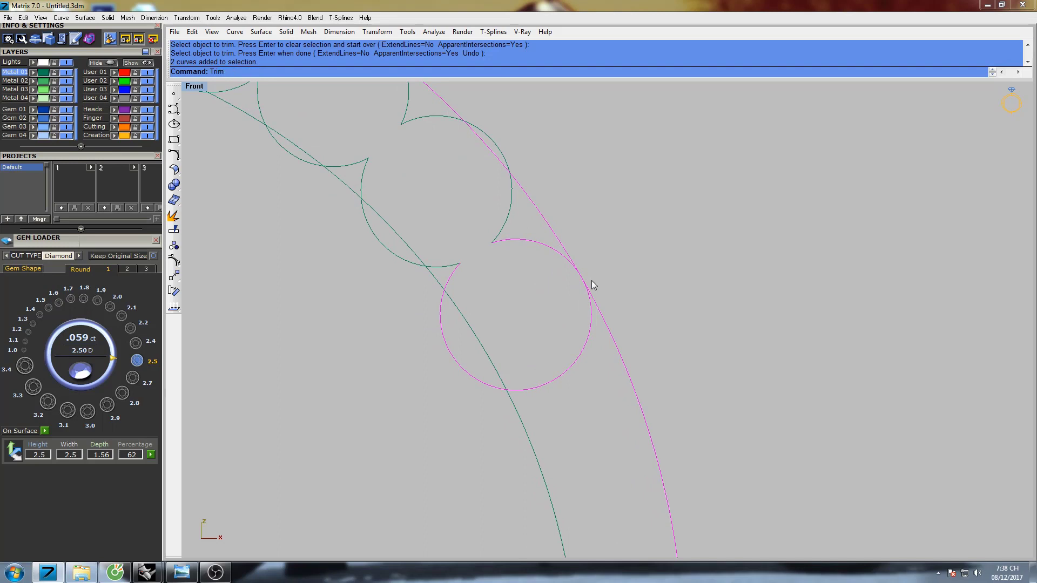
key("Return")
scroll(567, 254, "up", 4)
left_click(556, 241)
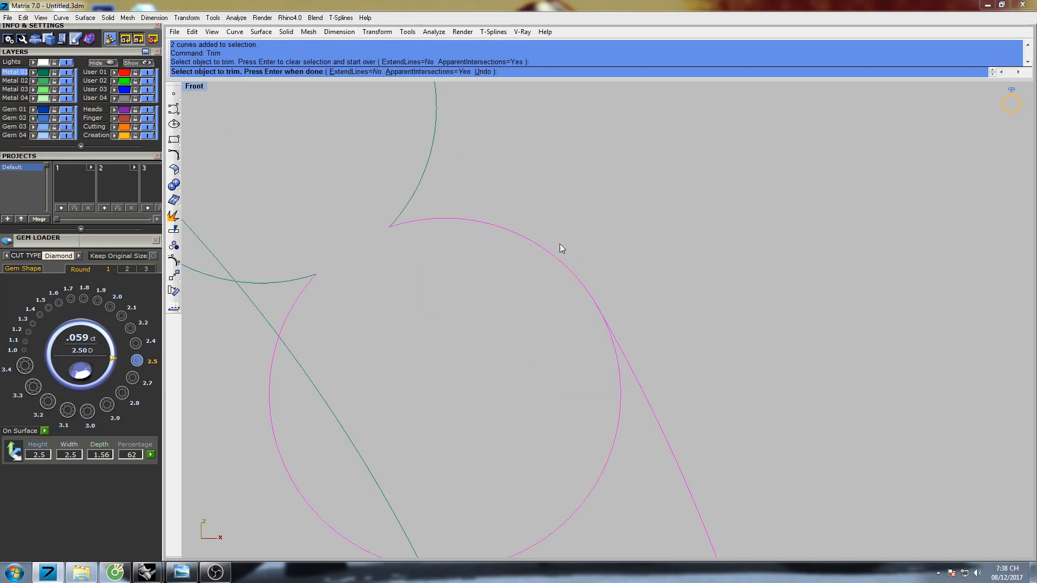
scroll(560, 245, "up", 3)
scroll(641, 320, "up", 6)
left_click(587, 283)
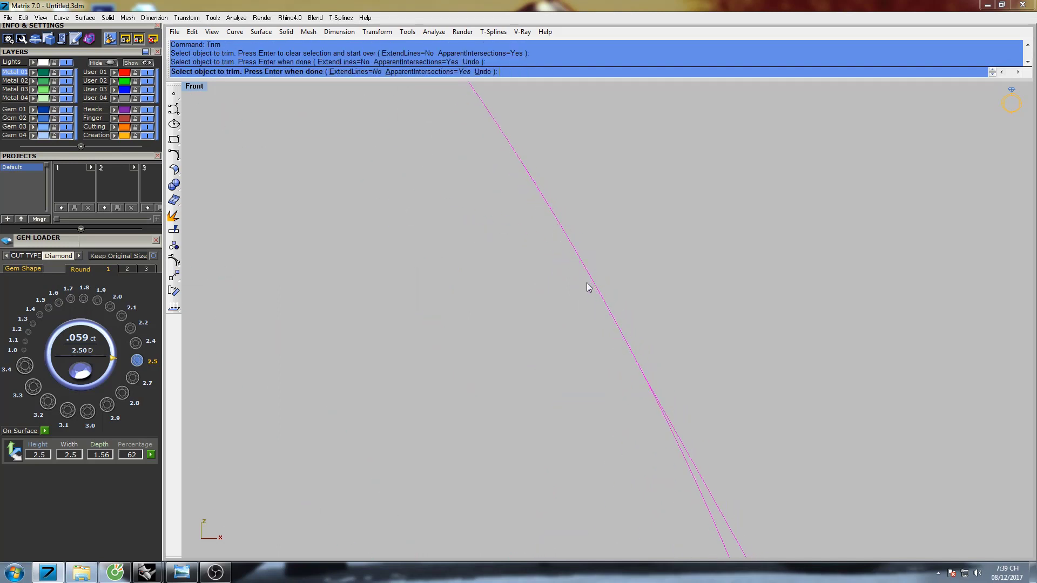
scroll(588, 287, "down", 4)
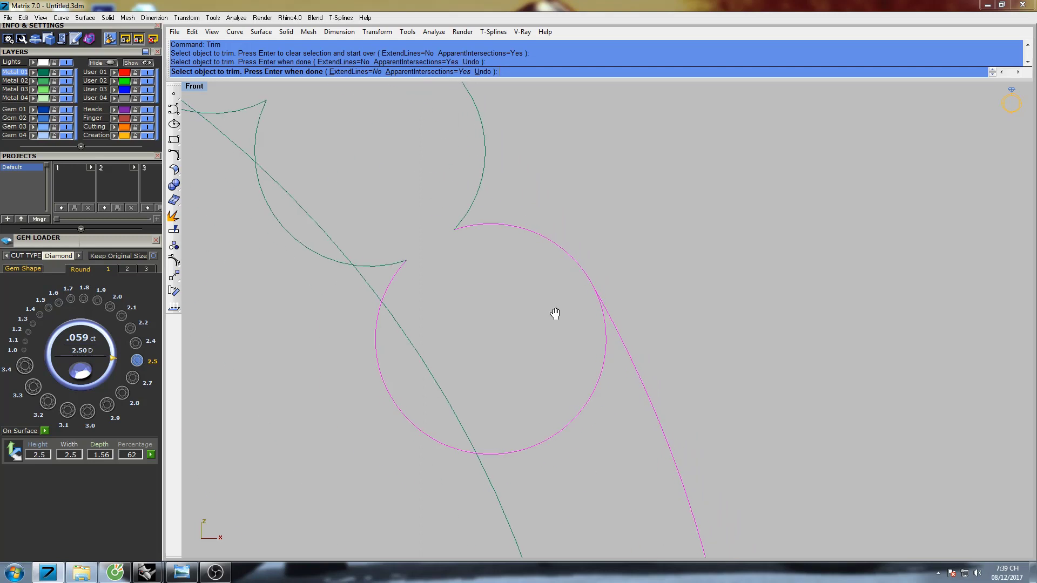
scroll(593, 316, "down", 3)
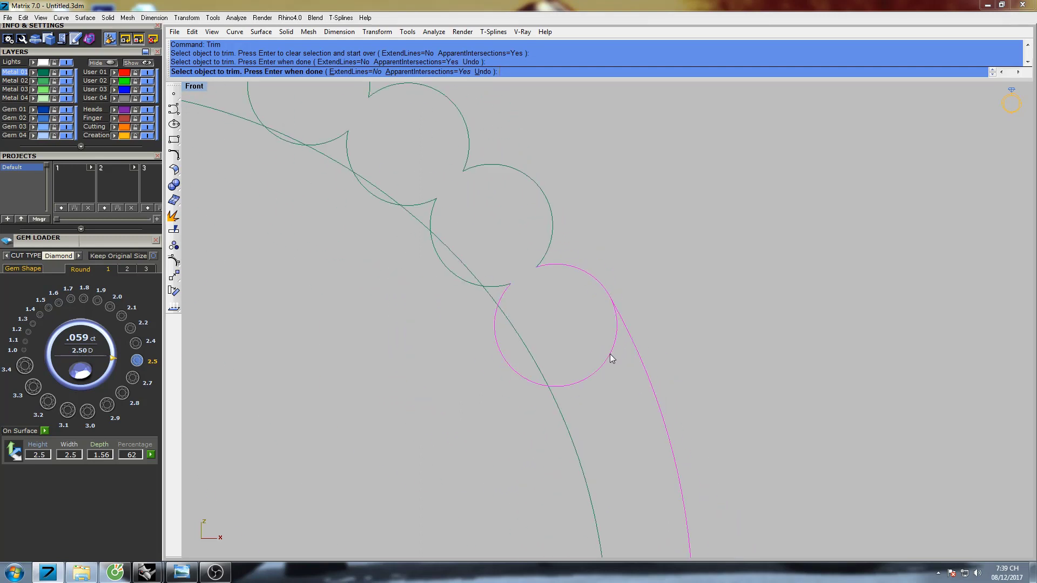
key("Return")
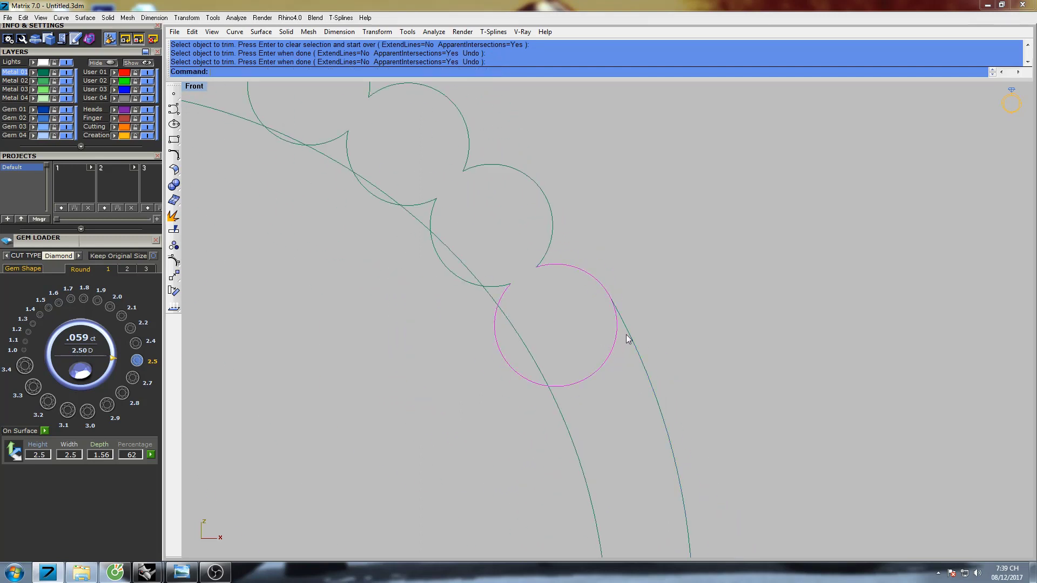
Step: Trim off the inner part of the lowest small circle, using the remaining outer ring curve as the cutting object
left_click(628, 339)
key("Return")
left_click(614, 346)
right_click_drag(594, 331, 561, 316)
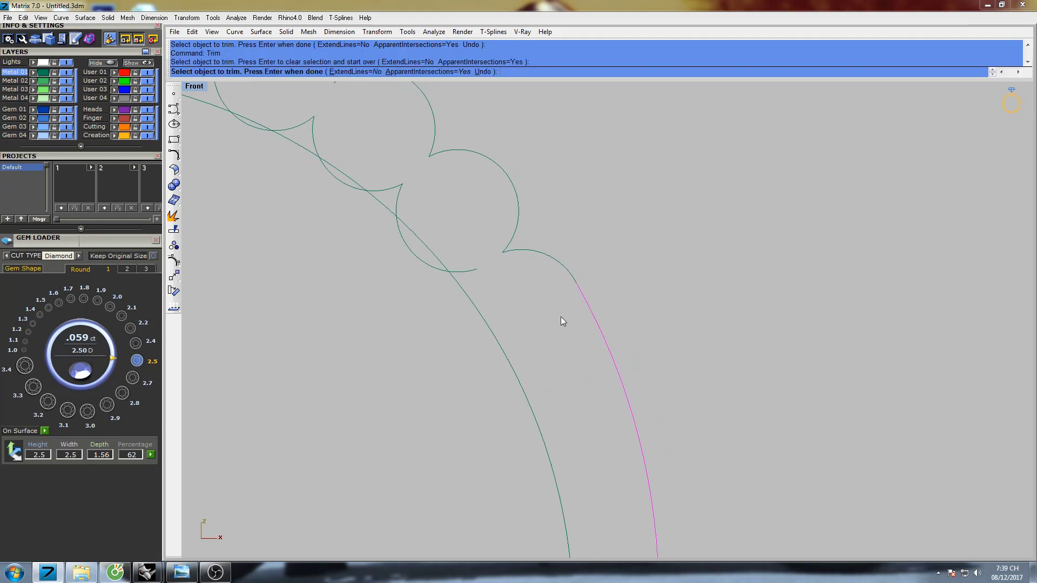
scroll(531, 300, "down", 3)
key("Return")
Step: Trim off the inner part of the small circle nearest the diamond's right side, using the top arc as the cutting object
left_click(411, 174)
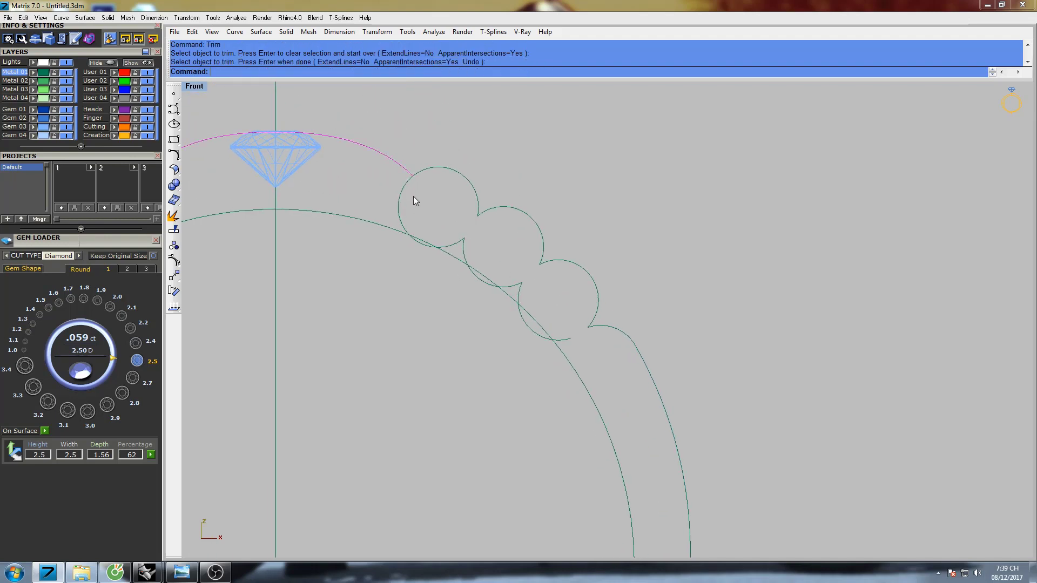
key("Return")
left_click(406, 189)
right_click_drag(432, 208, 459, 227)
key("Return")
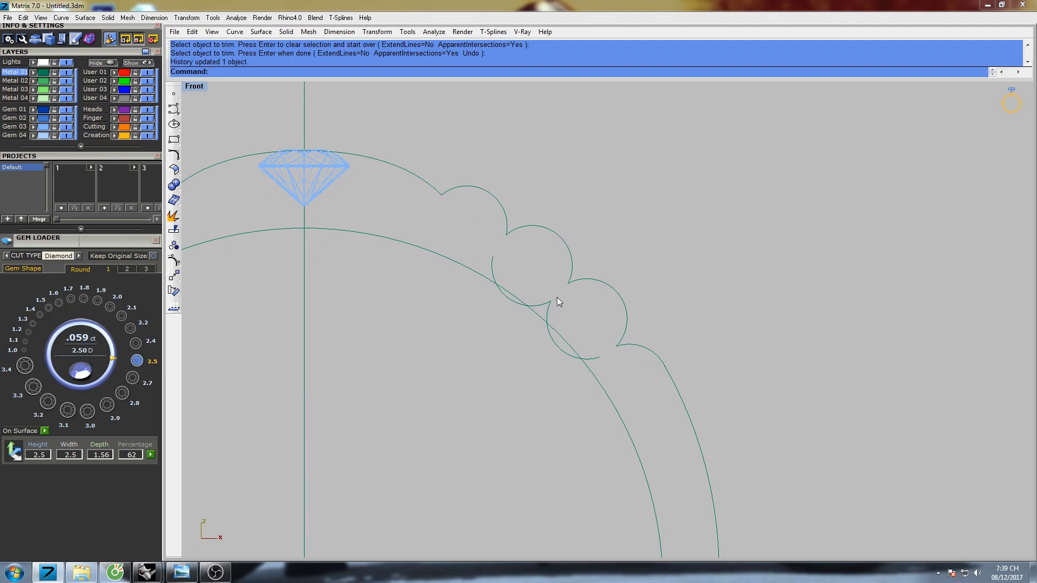
Step: Delete the two leftover inner arcs of the middle small circles on the right shoulder
left_click_drag(556, 297, 544, 305)
right_click_drag(581, 318, 533, 300)
type("d")
key("Return")
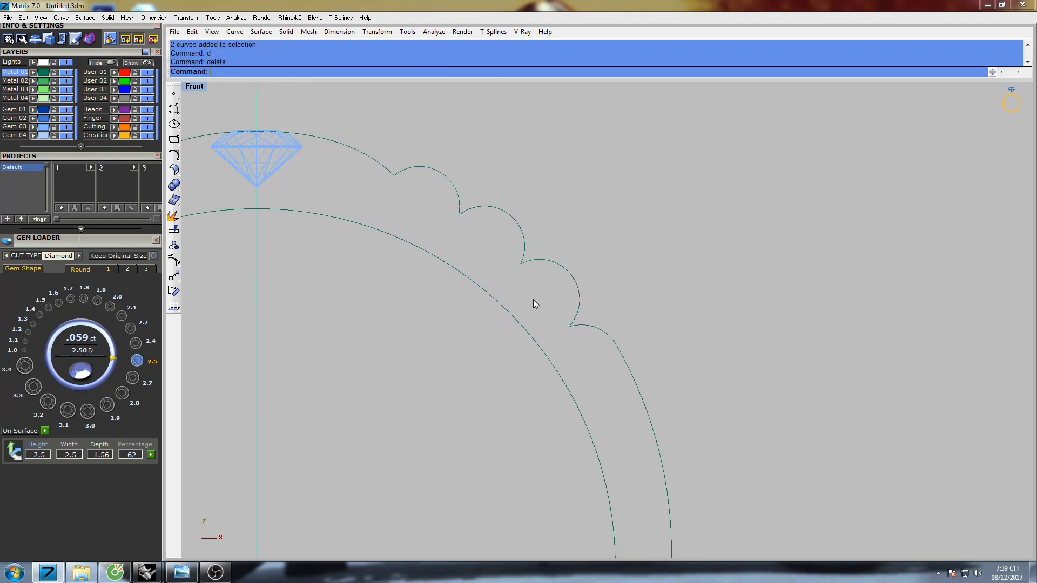
Step: Delete the leftover small circle arc on the left shoulder beside the top arc
scroll(571, 277, "down", 5)
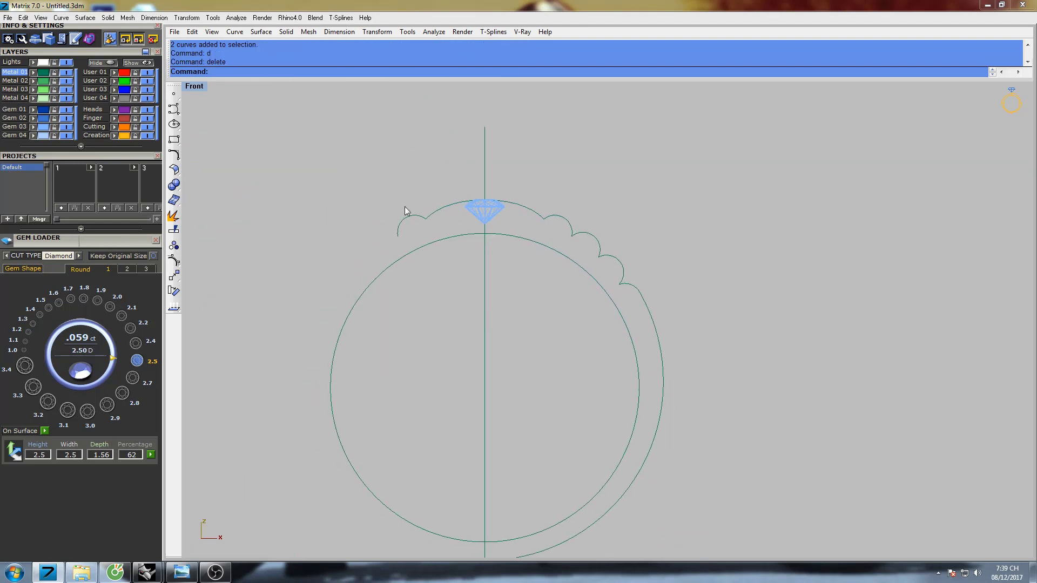
left_click_drag(406, 207, 403, 231)
right_click_drag(480, 248, 507, 257)
type("d")
key("Return")
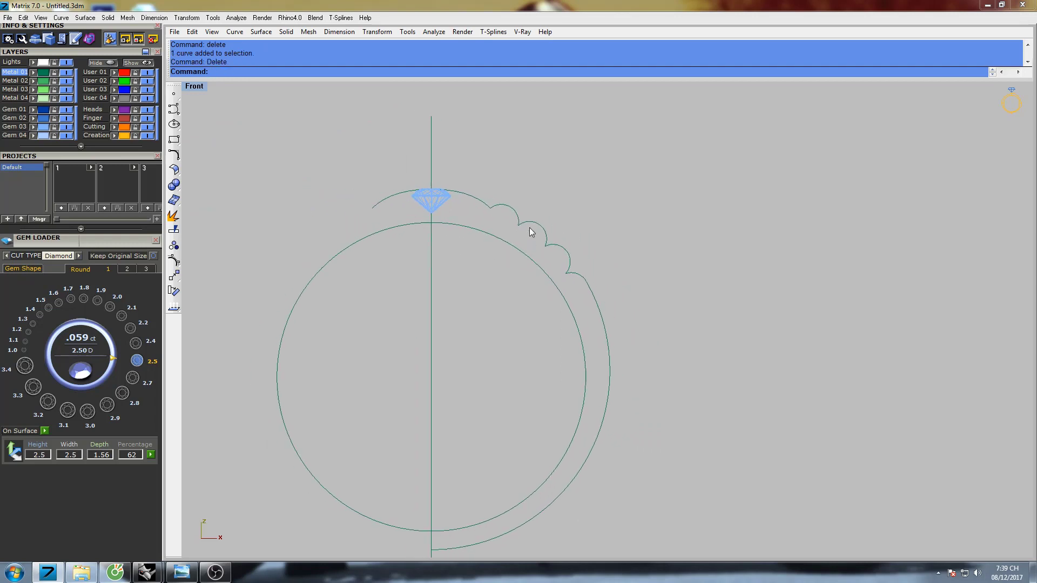
Step: Fillet the notch between the first and second scallops right of the diamond with a radius of 0.15
scroll(531, 232, "up", 3)
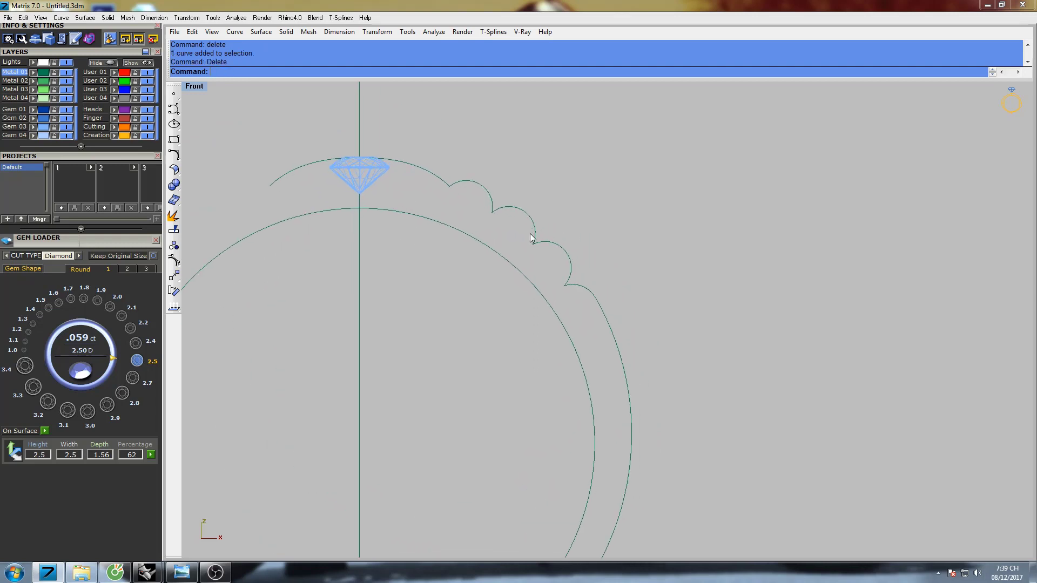
scroll(549, 257, "up", 3)
right_click_drag(607, 274, 614, 235)
scroll(594, 268, "up", 3)
scroll(614, 297, "up", 3)
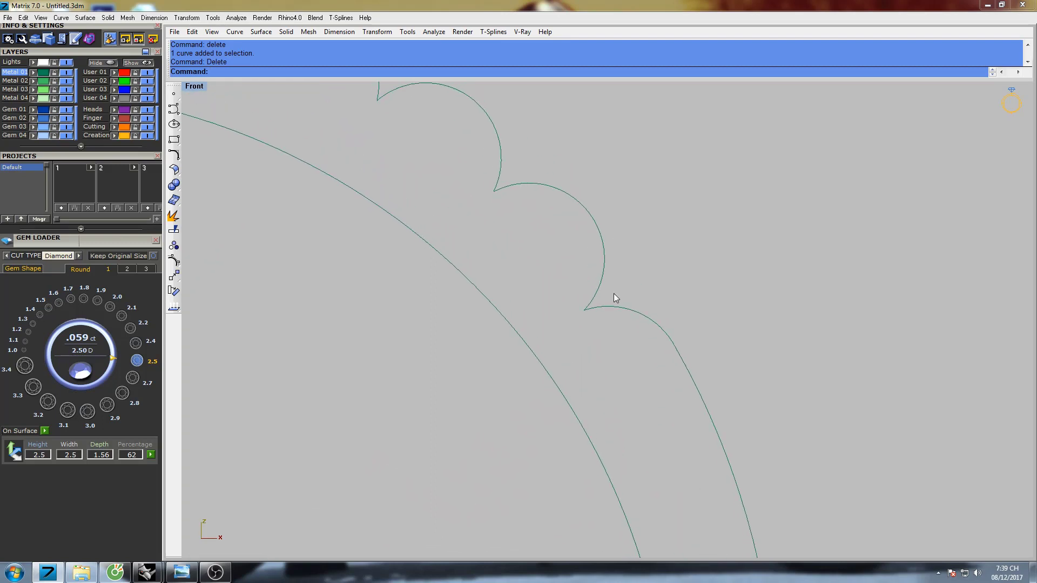
type("llet")
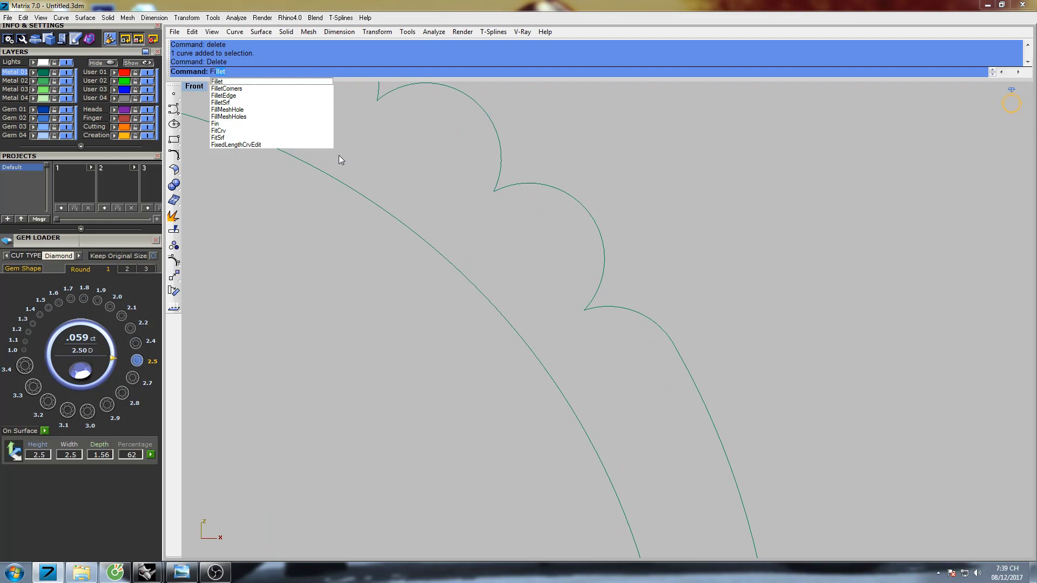
key("Return")
right_click_drag(498, 211, 497, 245)
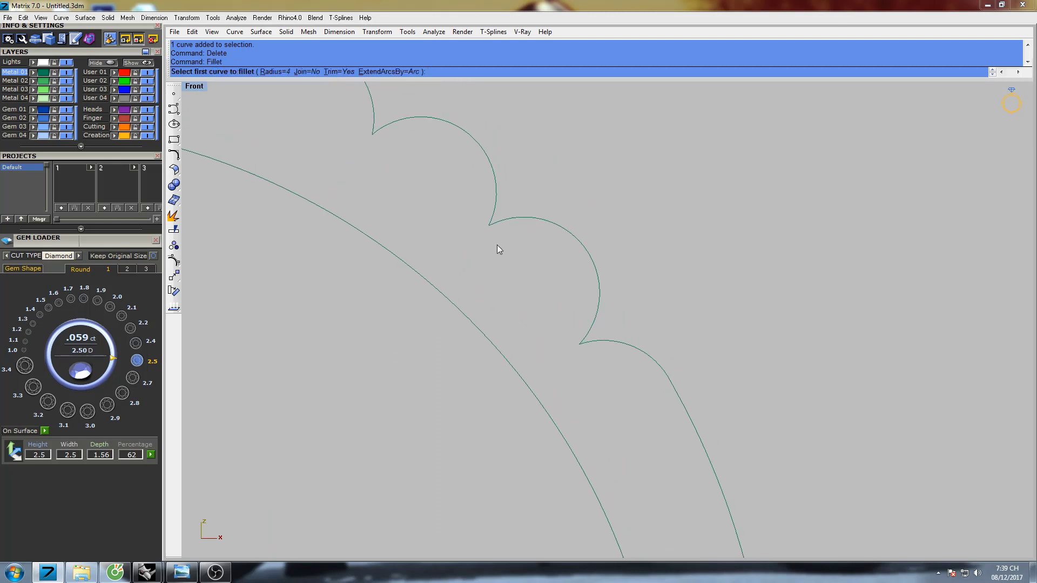
scroll(497, 244, "down", 1)
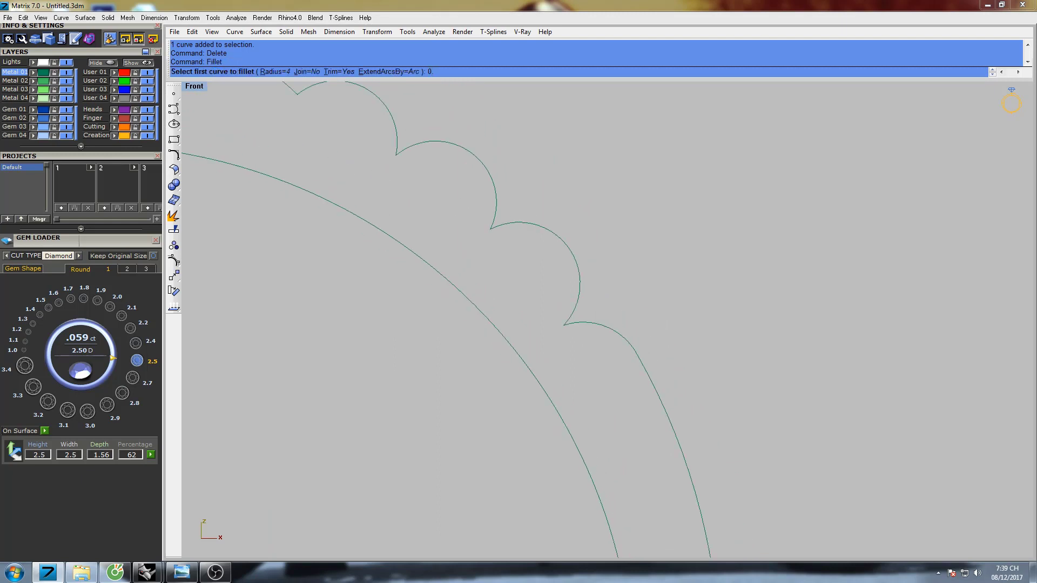
type("0.15")
key("Return")
right_click_drag(426, 192, 477, 235)
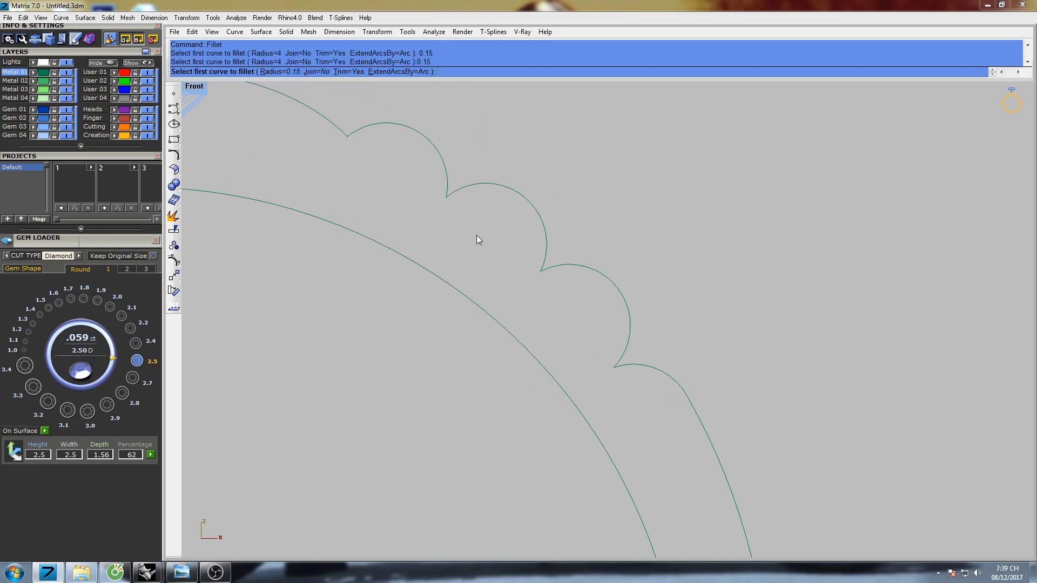
left_click(449, 191)
left_click(457, 197)
right_click(552, 263)
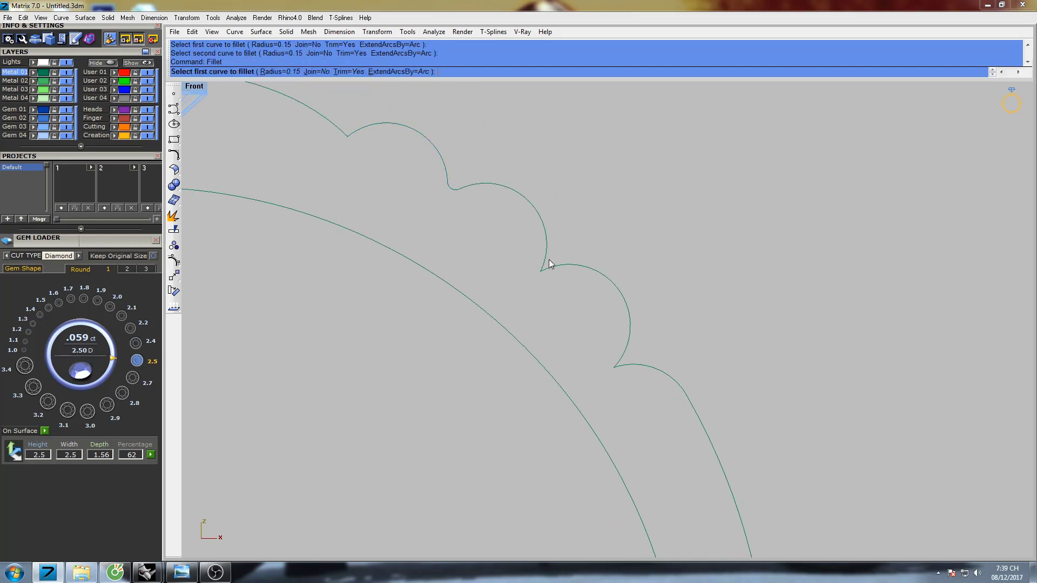
Step: Fillet the second-to-third and third-to-fourth scallop notches on the right shoulder with a radius of 0.15
left_click(545, 263)
left_click(551, 267)
right_click_drag(574, 306, 512, 282)
right_click(556, 340)
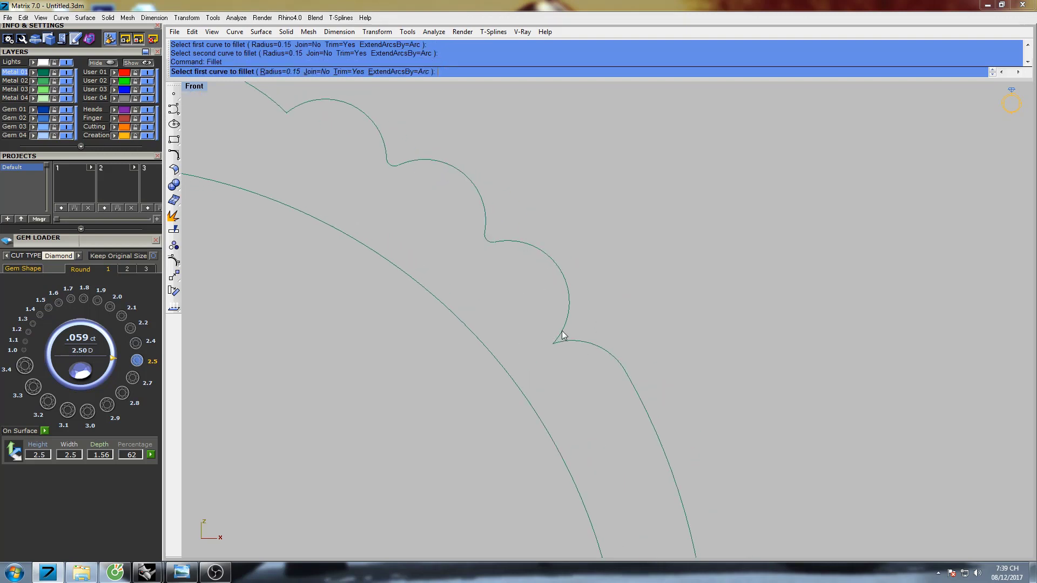
left_click(562, 332)
left_click(566, 339)
scroll(577, 340, "down", 8)
right_click_drag(577, 340, 550, 278)
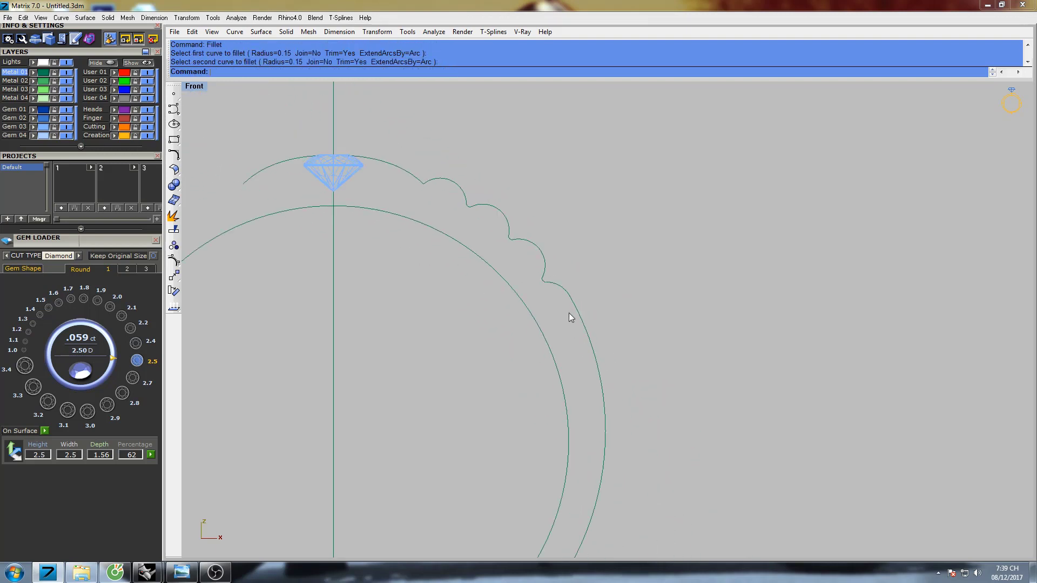
scroll(583, 305, "down", 2)
scroll(608, 300, "down", 1)
right_click_drag(630, 312, 606, 298)
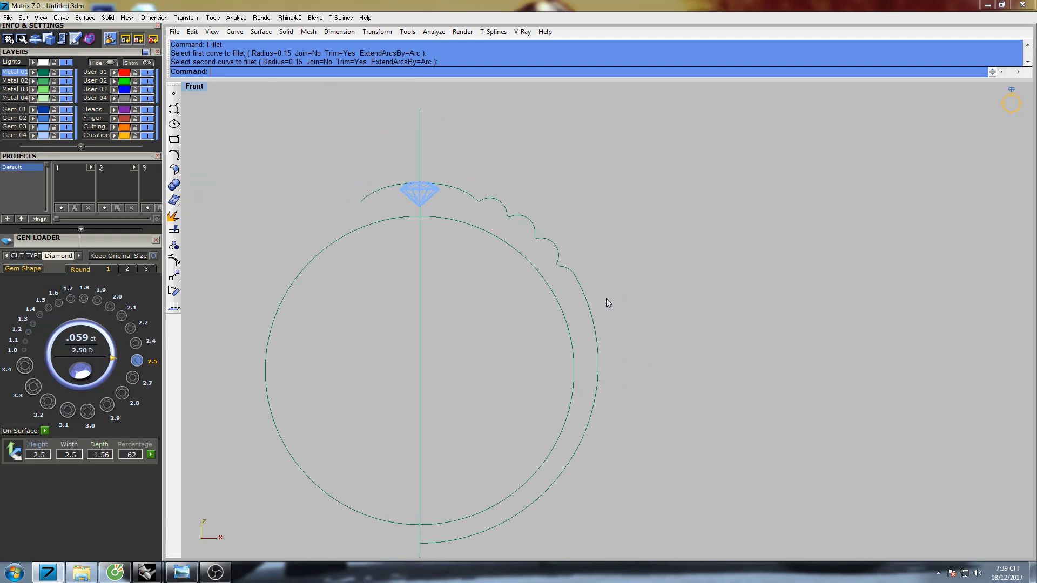
Step: Fillet the corner between the top arc and the first scallop right of the diamond with a radius of 0.15
scroll(522, 216, "up", 5)
scroll(480, 230, "up", 4)
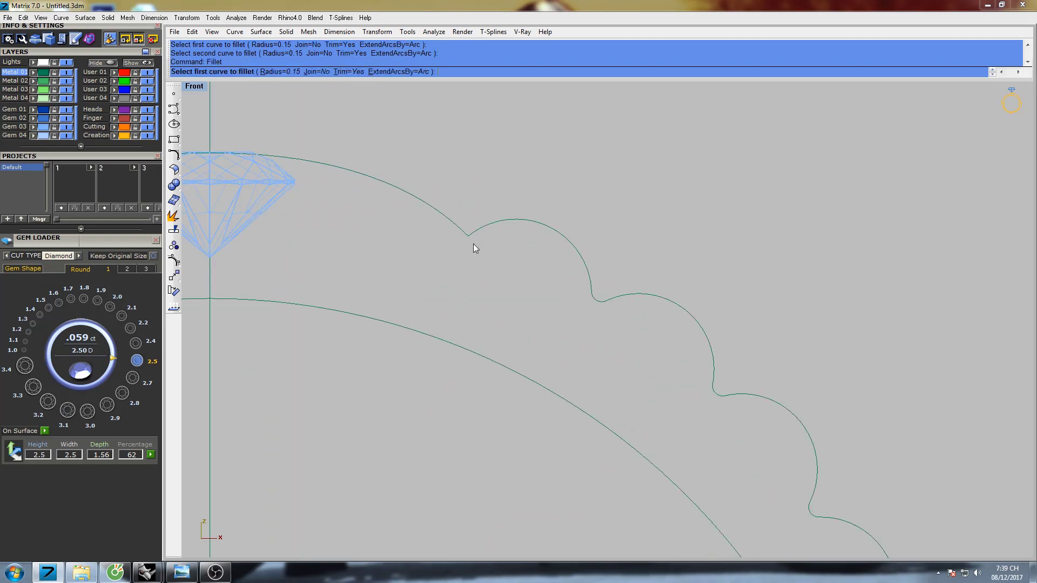
right_click_drag(489, 251, 506, 237)
scroll(530, 226, "down", 8)
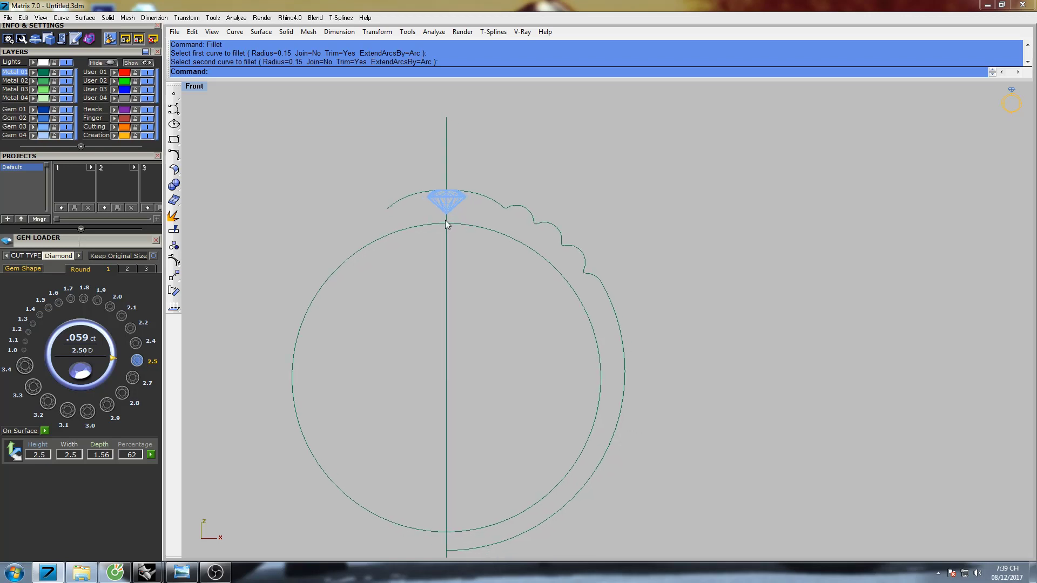
Step: Mirror the right shoulder's scallop curves and outer band curve across the vertical axis through origin 0, keeping the originals
left_click_drag(493, 180, 628, 321)
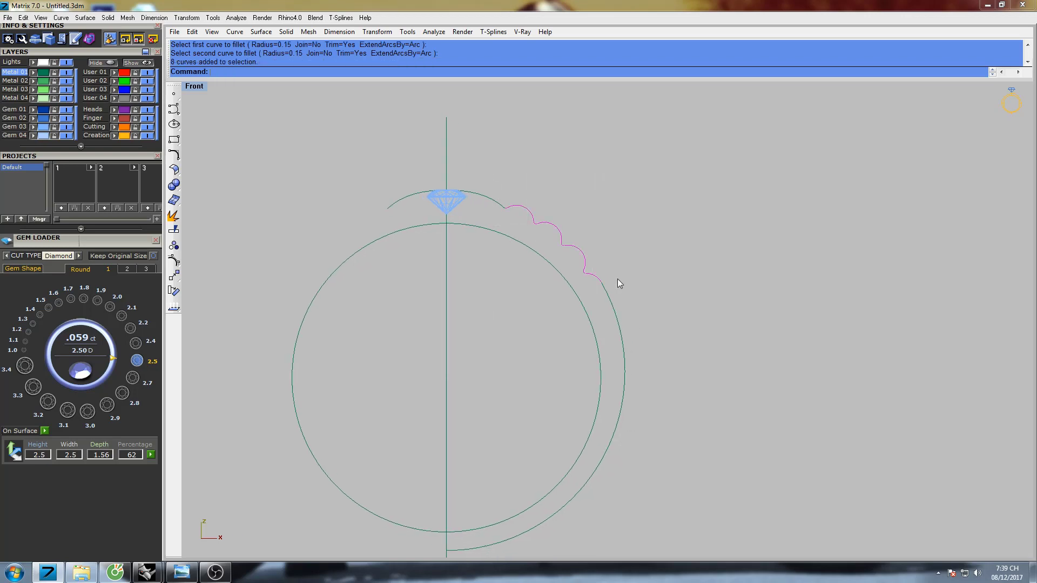
mouse_move(613, 245)
right_mouse_down()
mouse_move(611, 222)
mouse_move(595, 222)
mouse_move(599, 236)
right_mouse_up()
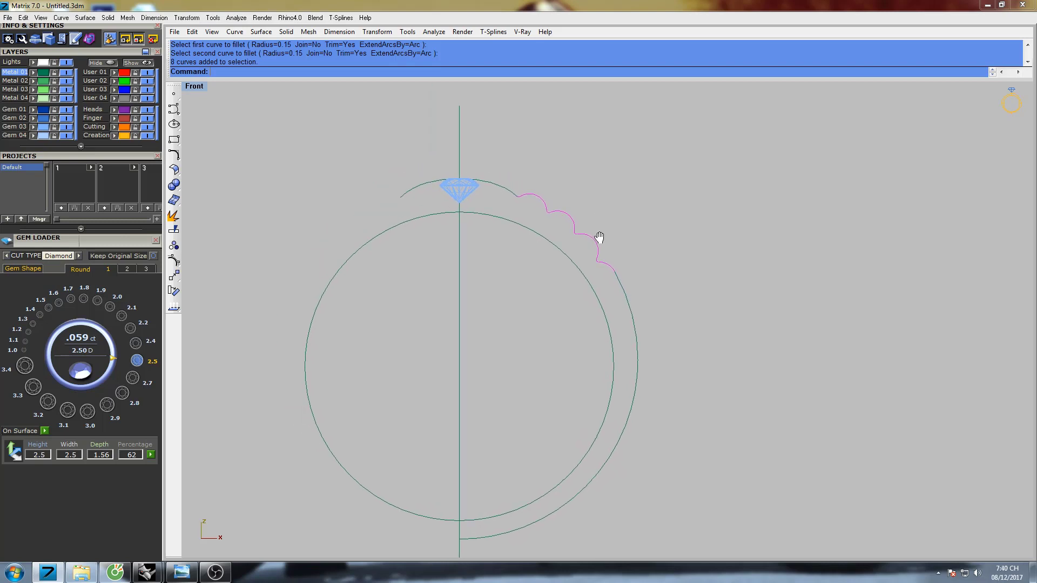
scroll(521, 193, "up", 2)
left_click(670, 324)
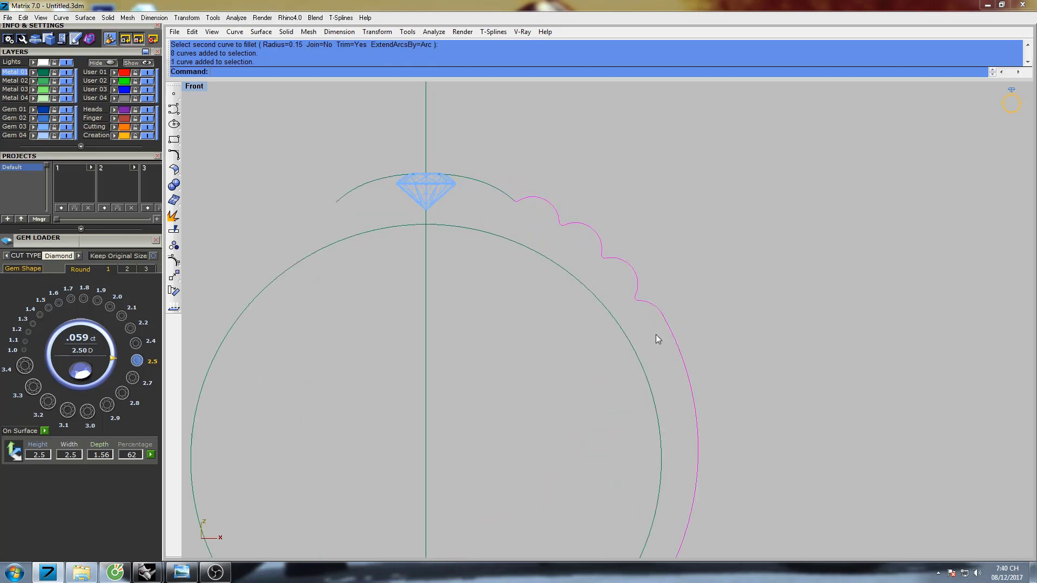
scroll(656, 335, "down", 3)
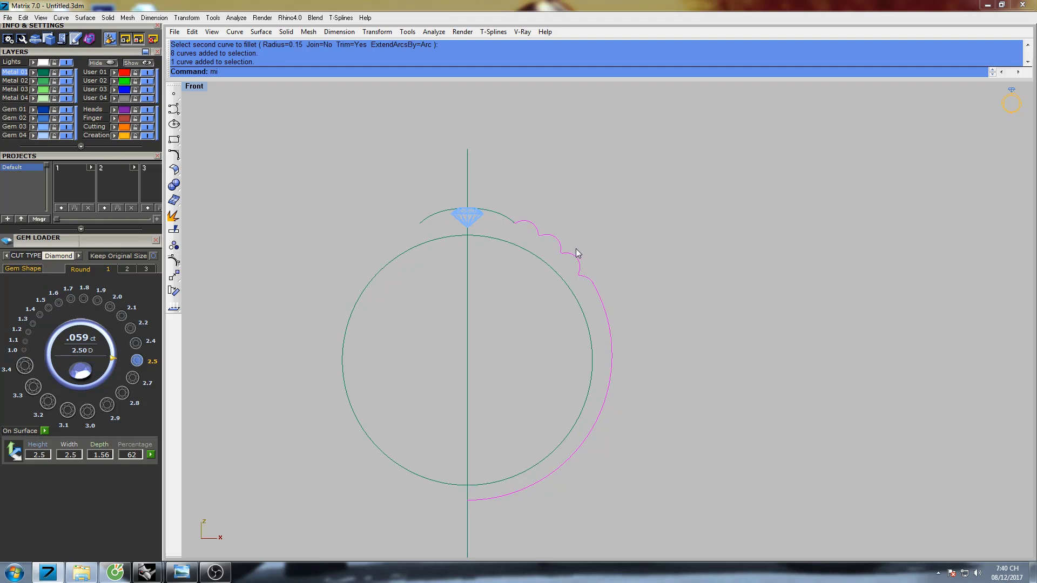
key("Return")
type("0")
key("Return")
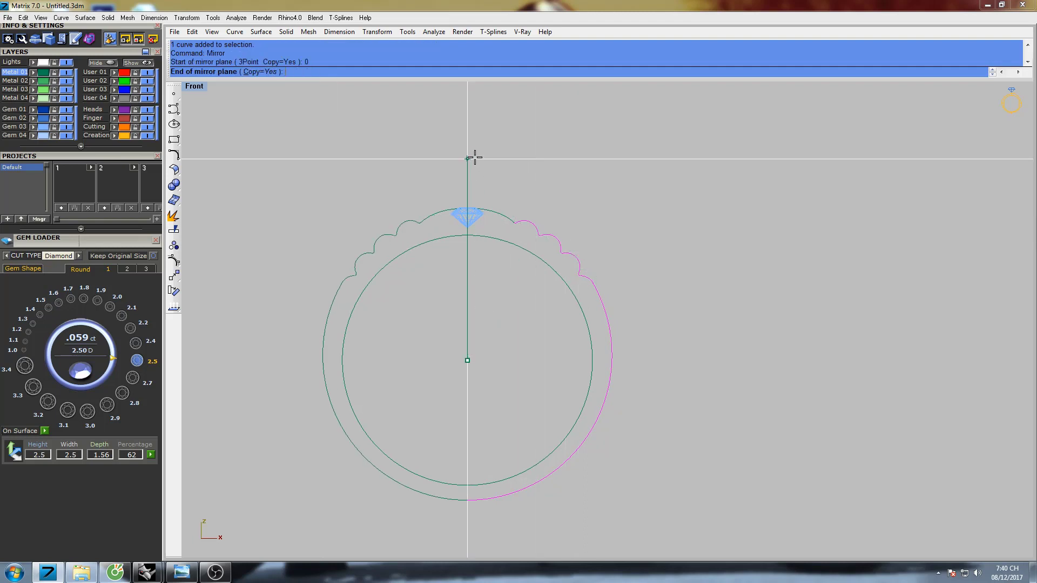
left_click(474, 158)
Step: Trim the top arc's overhanging end at the left notch, using the mirrored fillet arc as the cutting object
scroll(419, 225, "up", 5)
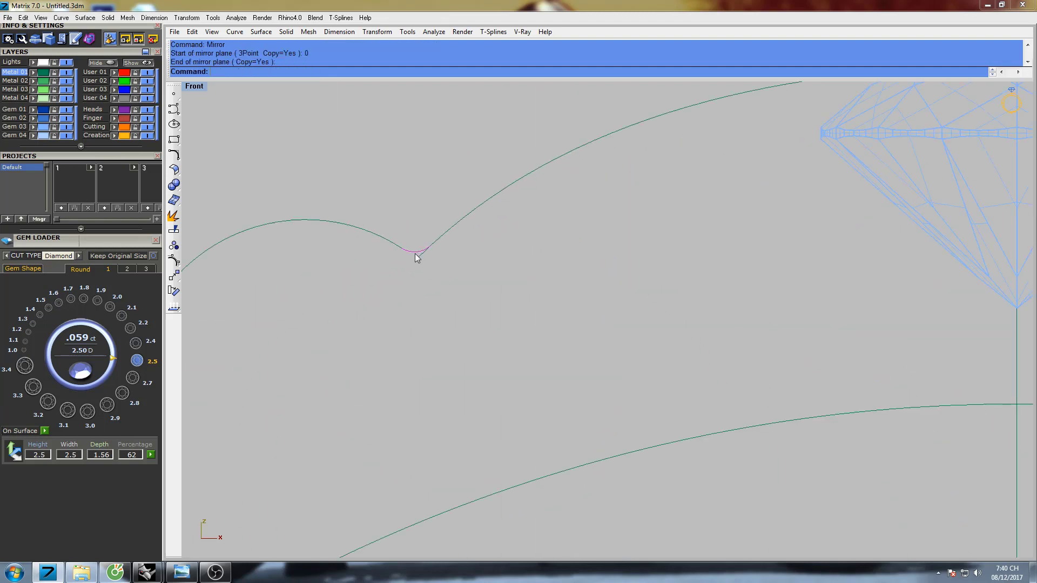
scroll(433, 259, "up", 3)
type("trim")
key("Return")
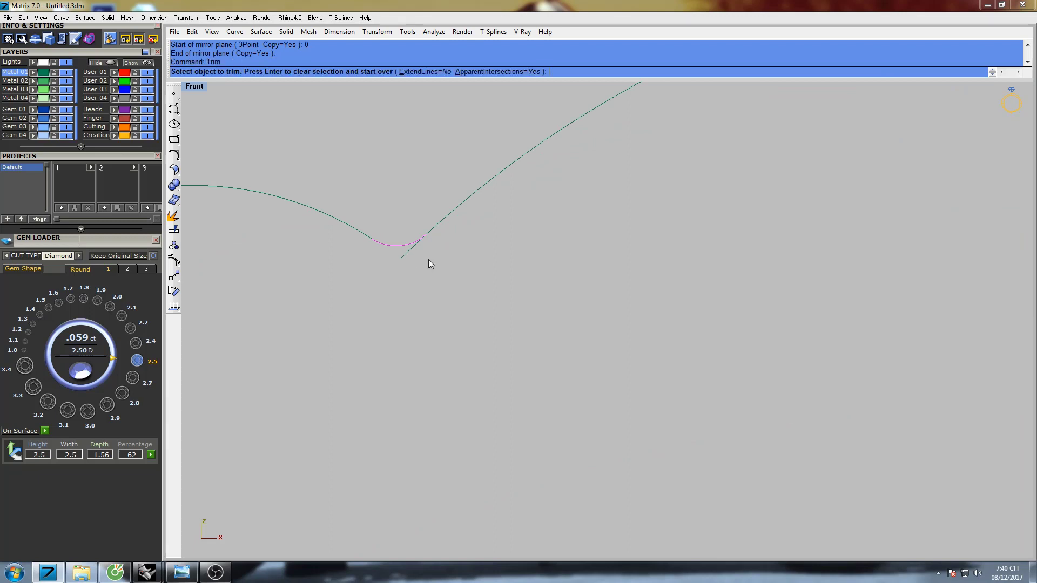
left_click(410, 253)
key("Return")
scroll(424, 255, "down", 6)
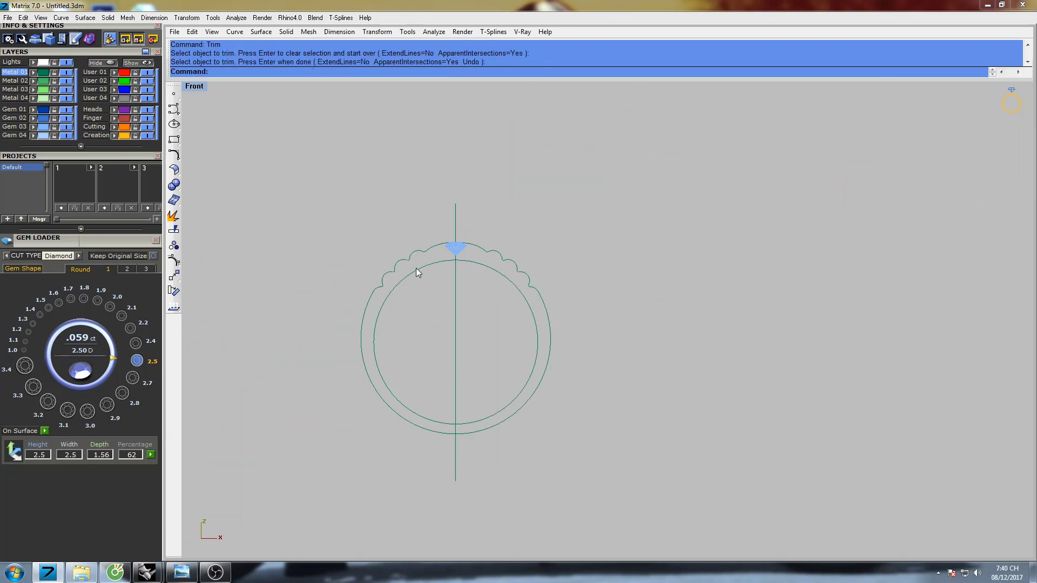
Step: Join all outer profile curves of the ring into one closed outline
left_click_drag(338, 231, 562, 441)
scroll(461, 300, "up", 3)
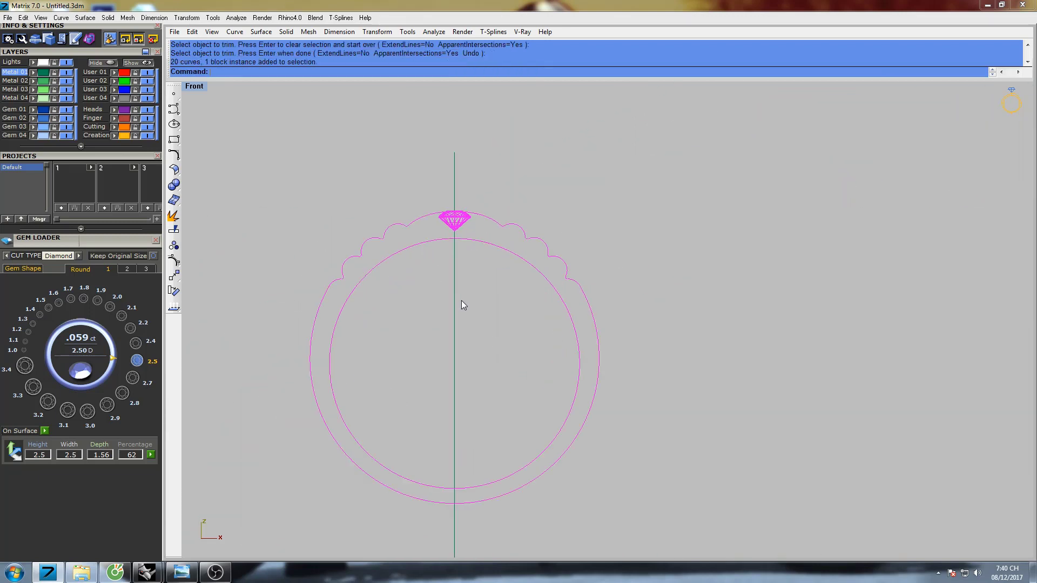
right_click_drag(461, 301, 477, 278)
type("join")
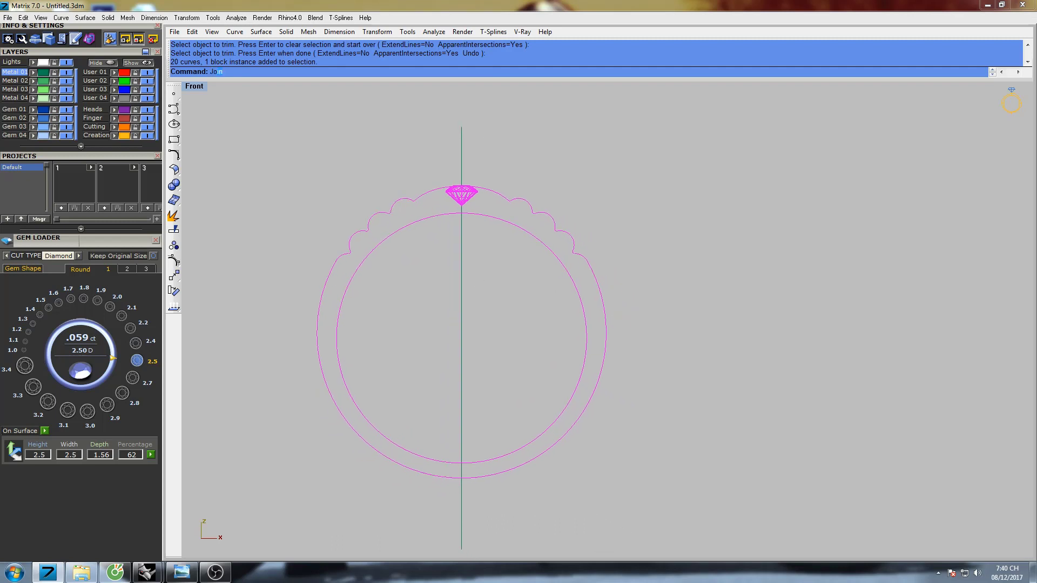
key("Return")
Step: Stretch the scalloped outer outline vertically with Scale1D from its bottom point by a factor of about 1.012
right_click_drag(628, 256, 606, 199)
left_click(587, 240)
left_click(543, 219)
right_click_drag(546, 208, 565, 223)
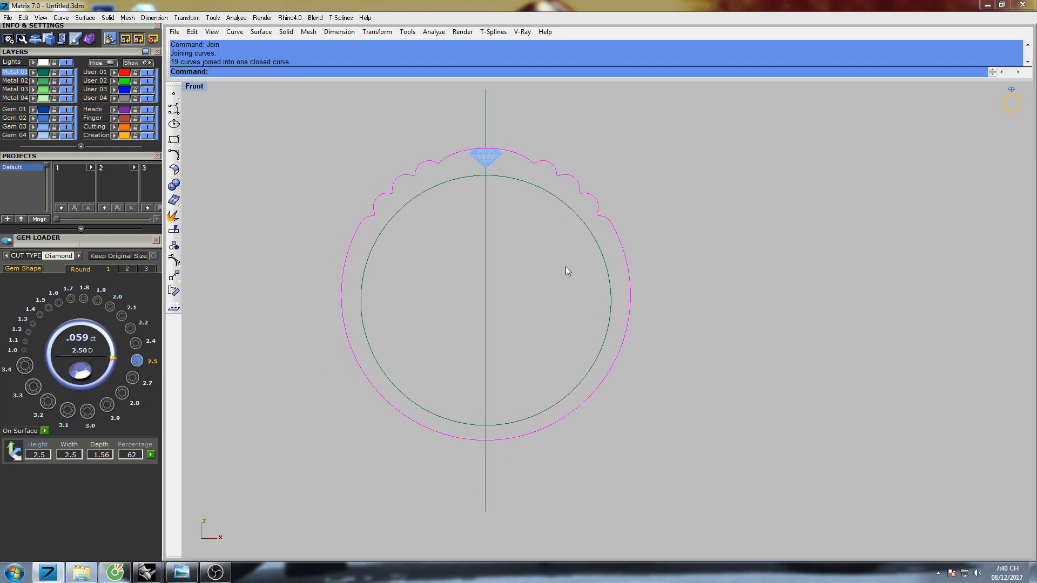
right_click_drag(565, 269, 551, 259)
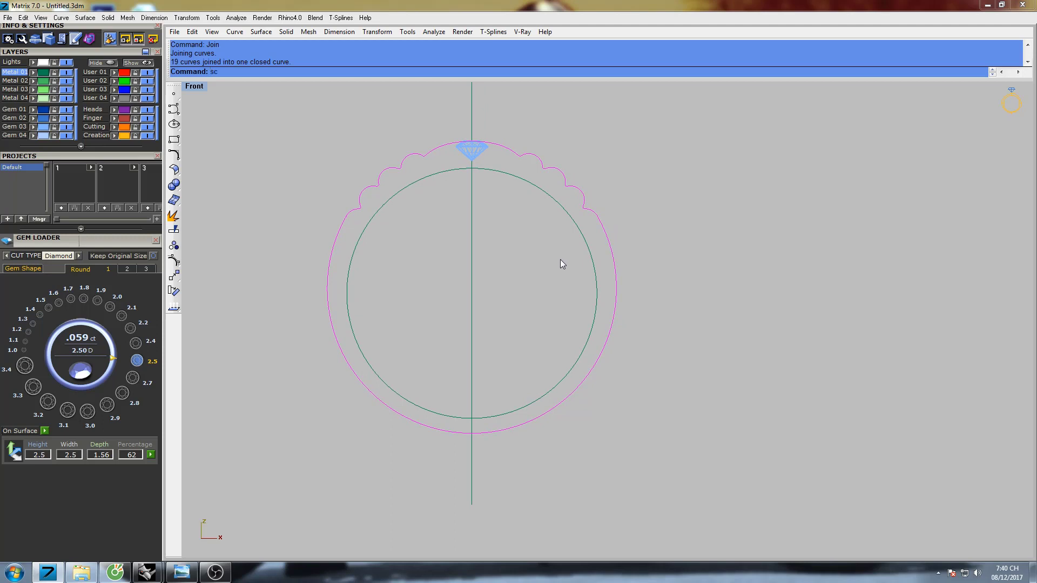
type("le1D")
key("Return")
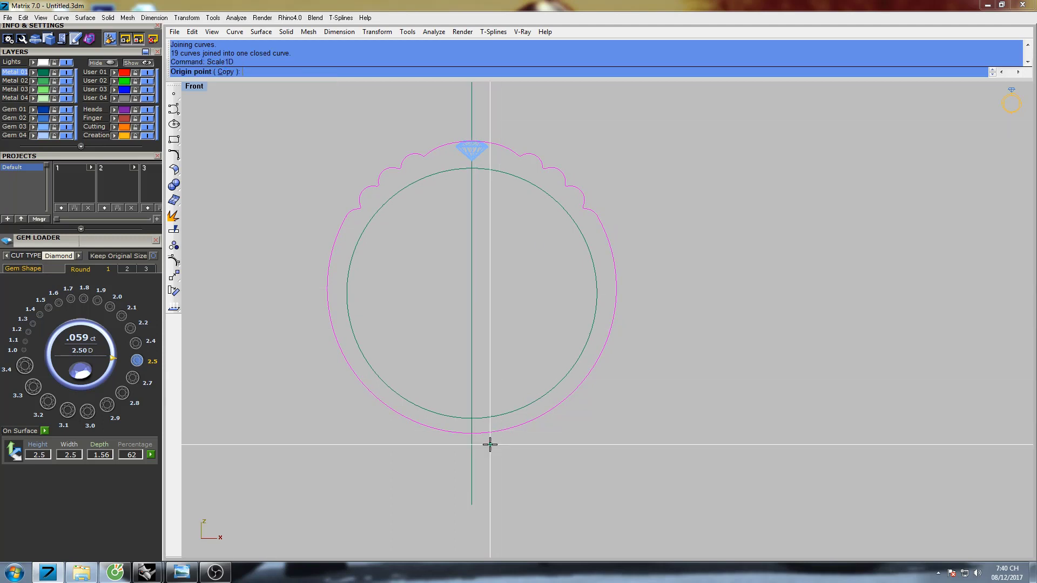
left_click(473, 433)
left_click(473, 115)
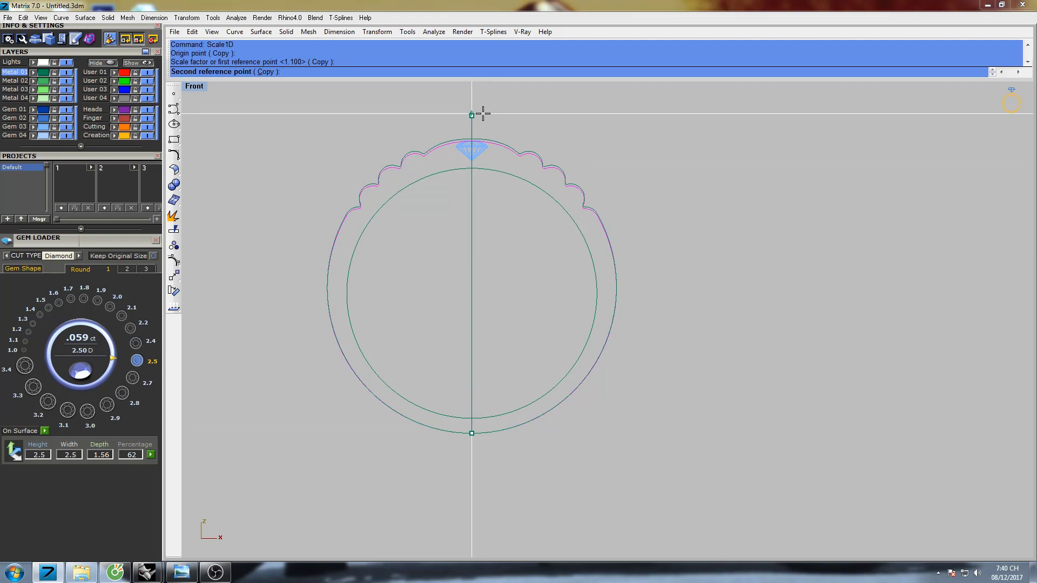
left_click(483, 114)
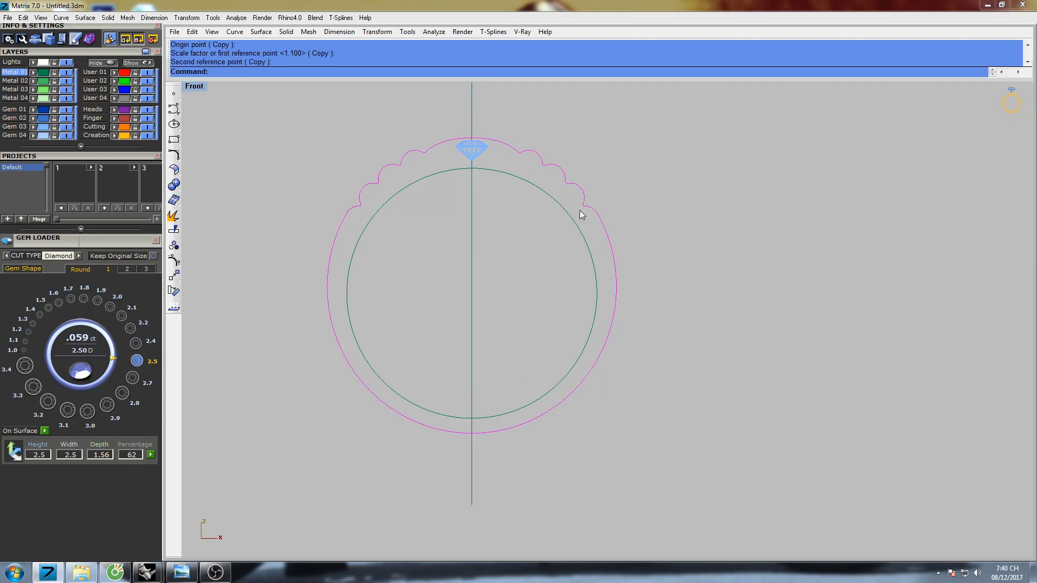
Step: Widen the scalloped outer outline slightly in the horizontal direction with Scale1D from origin 0
right_click_drag(648, 225, 631, 209)
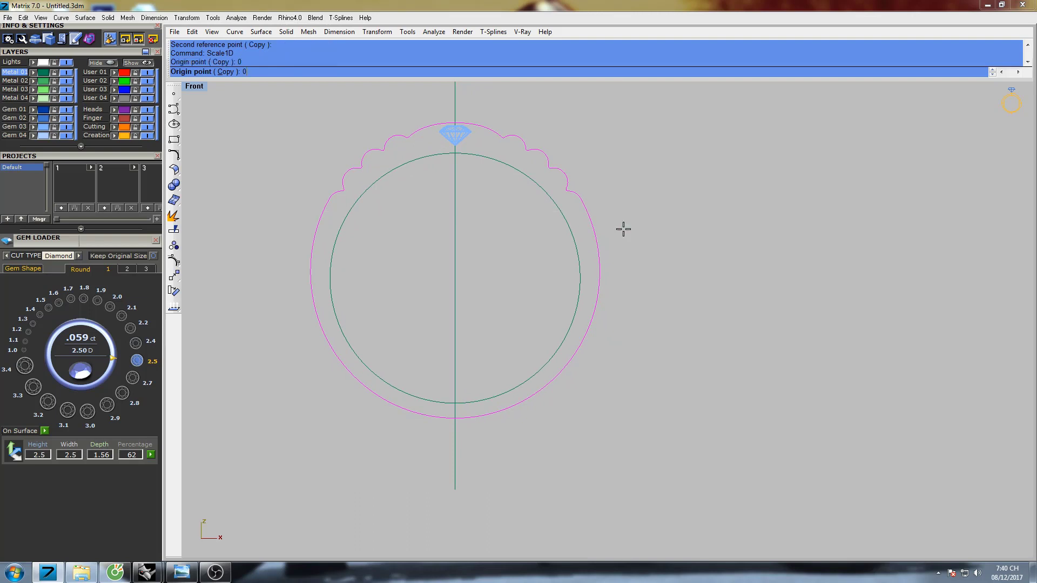
type("0")
key("Return")
left_click(752, 277)
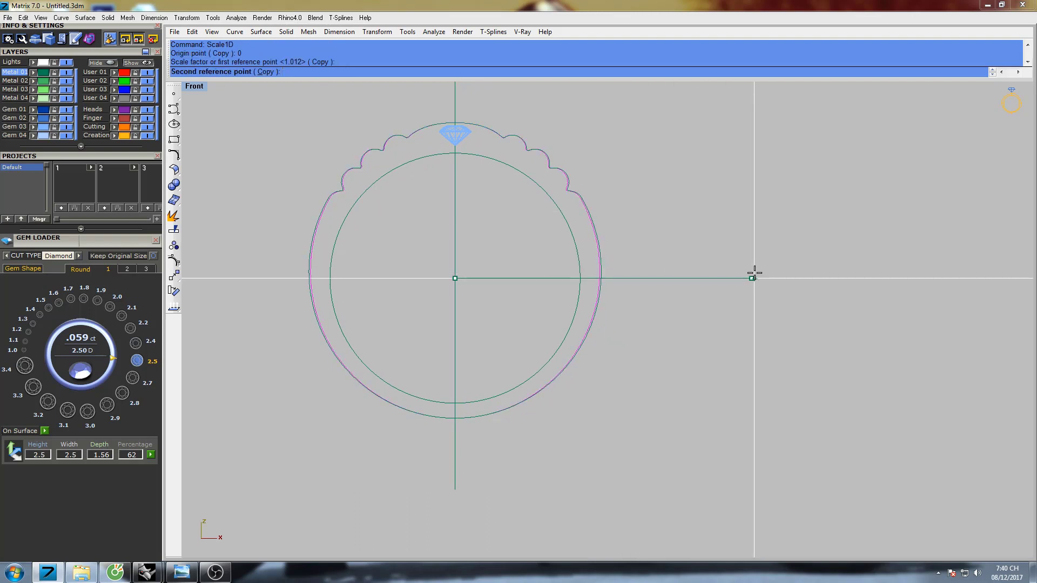
left_click(755, 273)
left_click(697, 258)
right_click_drag(661, 250, 628, 243)
Step: Extrude the scalloped outline and inner finger circle to both sides without caps, forming a wide band
mouse_move(537, 212)
right_mouse_down()
mouse_move(583, 242)
mouse_move(552, 224)
mouse_move(615, 233)
right_mouse_up()
left_click(572, 227)
left_click(570, 226, "shift")
scroll(567, 225, "down", 2)
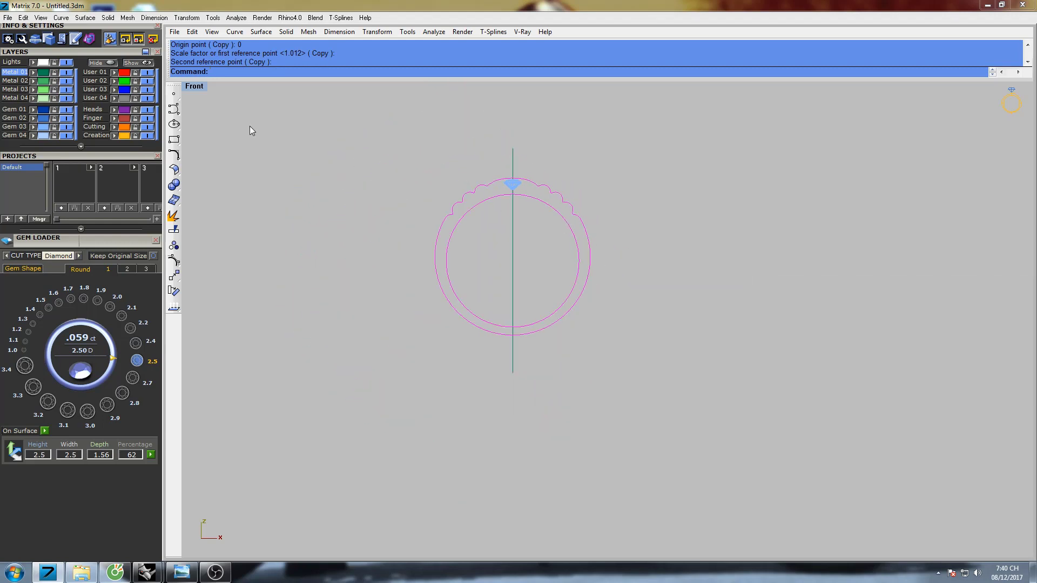
double_click(192, 87)
right_click_drag(763, 395, 720, 384)
type("extrudecrv")
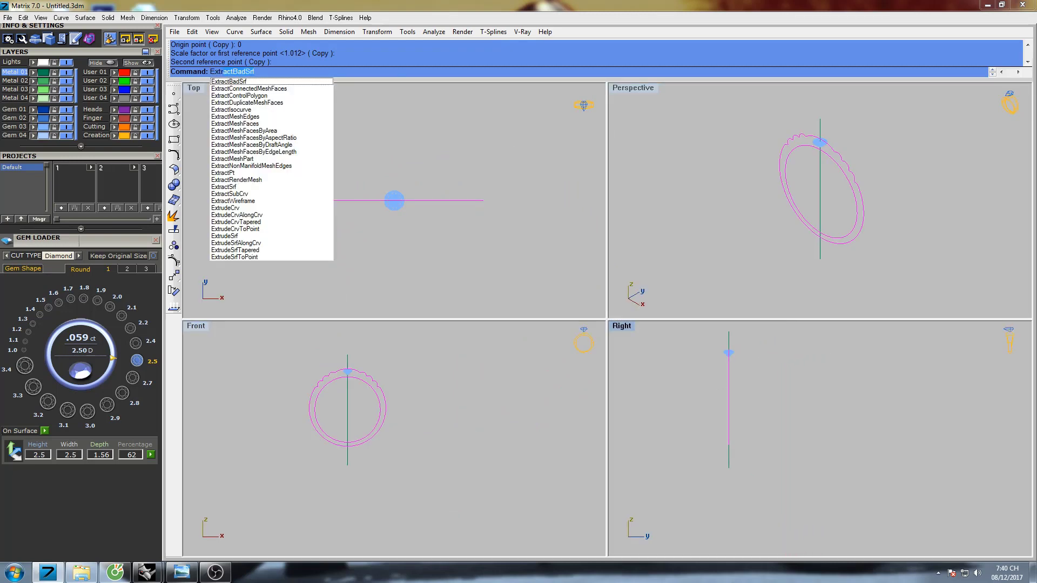
key("Return")
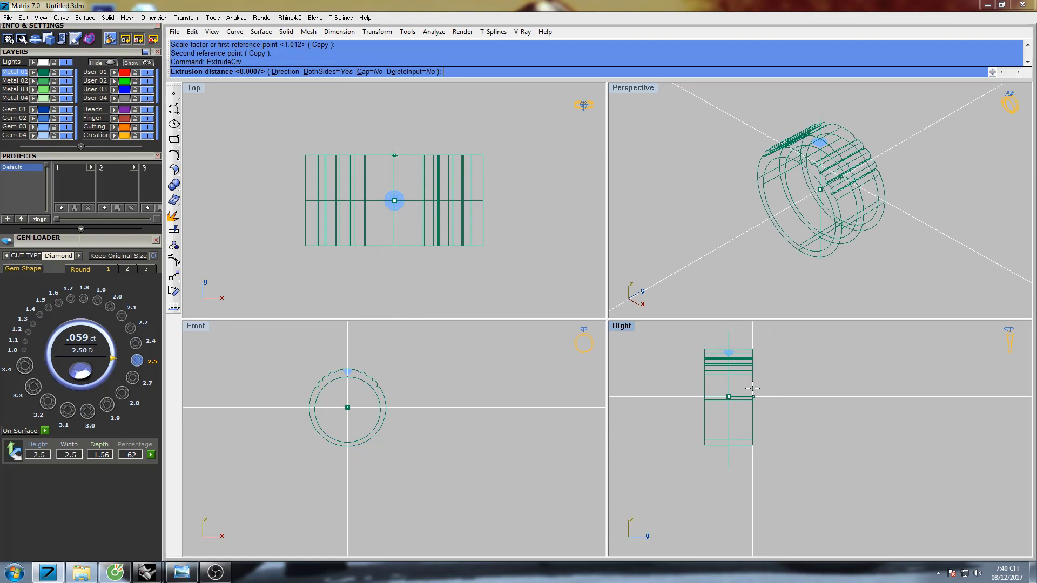
left_click(752, 388)
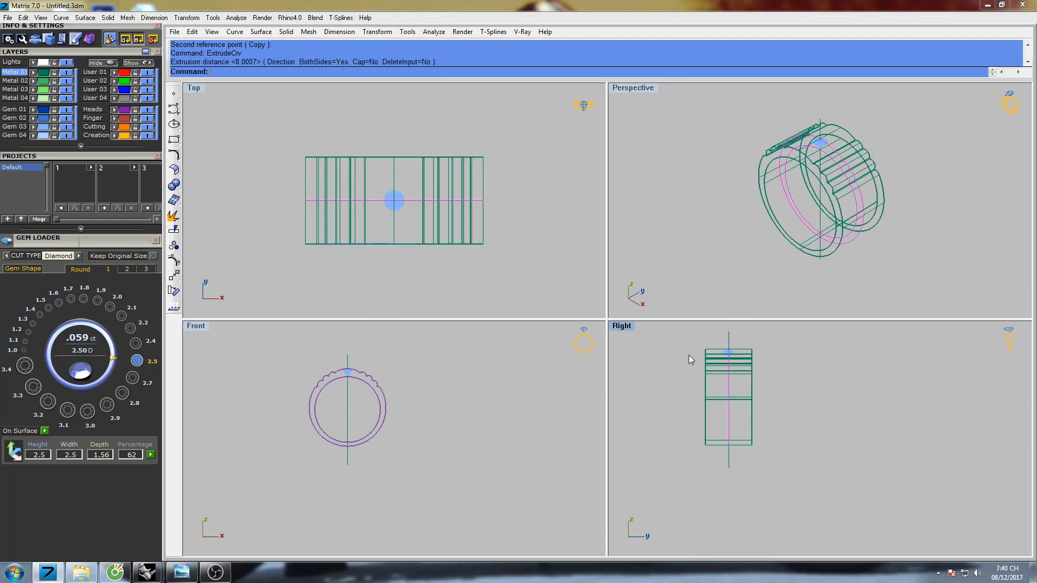
Step: In the Right view, draw a slightly slanted line left of the center axis, from above the band to below it
double_click(622, 327)
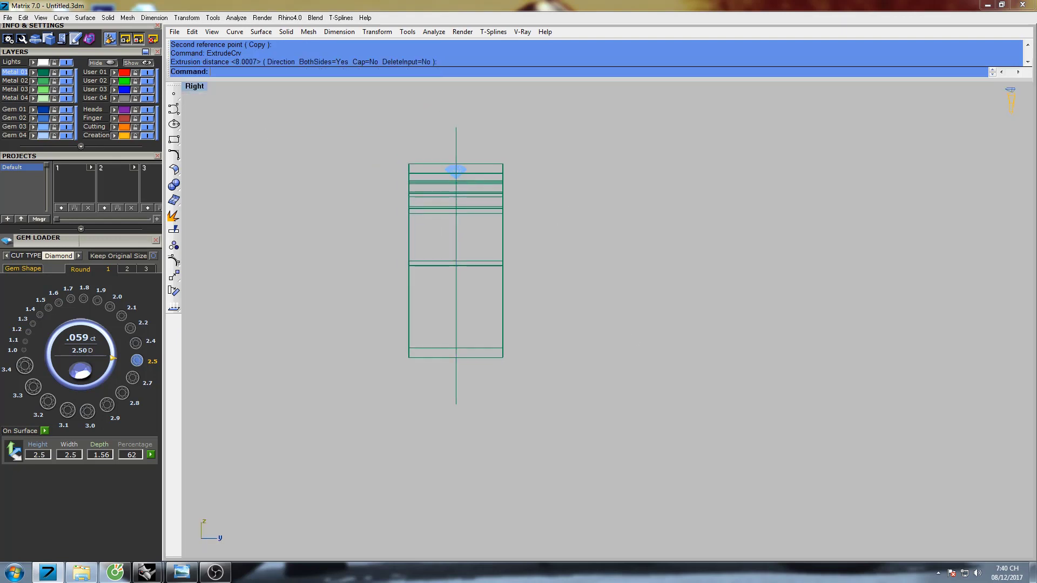
right_click_drag(320, 230, 297, 222)
left_click_drag(85, 52, 80, 223)
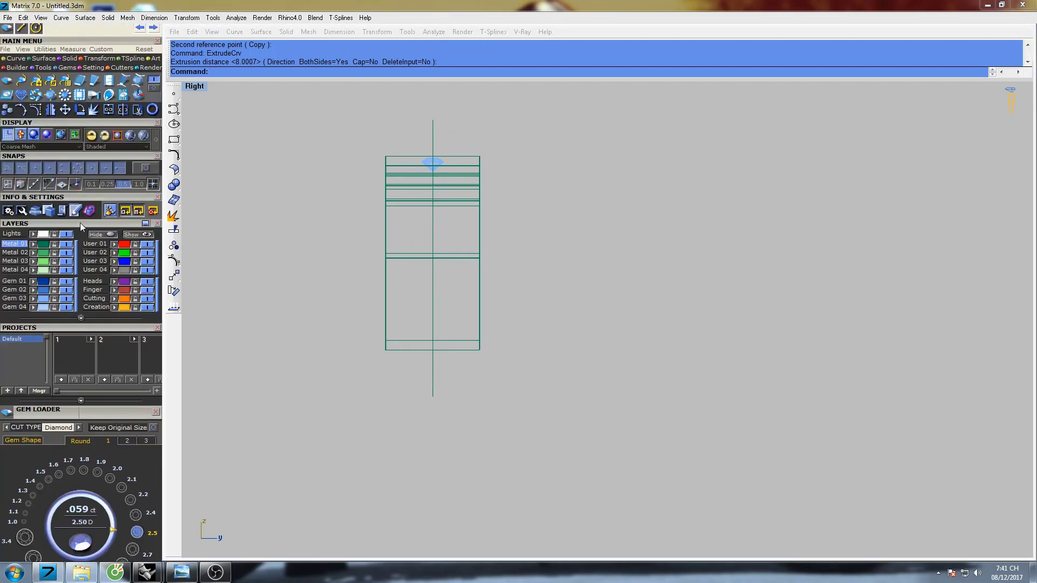
left_click(25, 31)
scroll(411, 146, "up", 2)
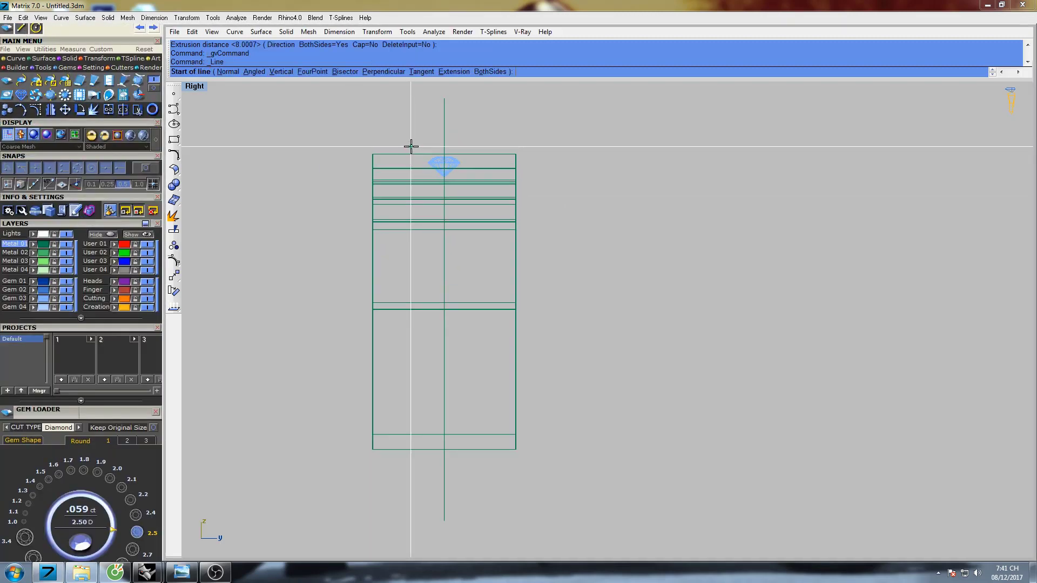
left_click(411, 146)
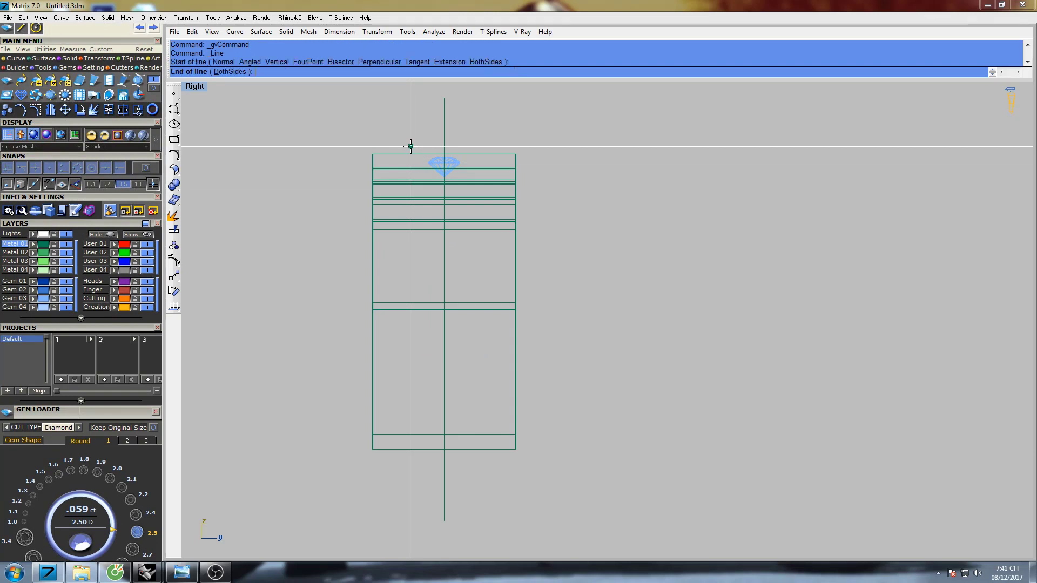
left_click(426, 478)
right_click_drag(452, 352, 439, 349)
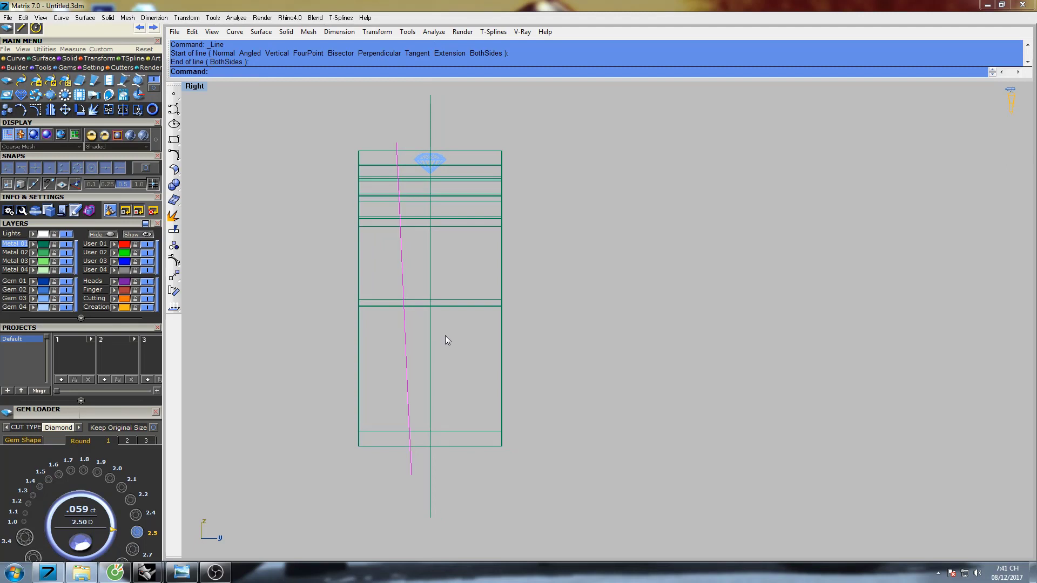
Step: Mirror the slanted line across the vertical center axis, starting the mirror plane at origin 0
type("rror")
key("Return")
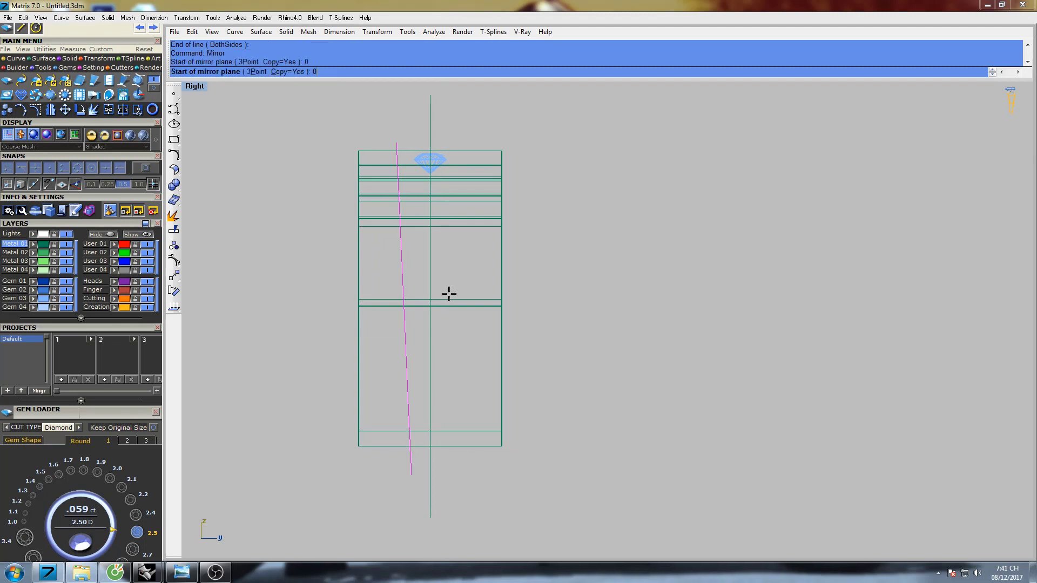
type("0")
key("Return")
left_click(436, 124)
right_click_drag(539, 356, 556, 369)
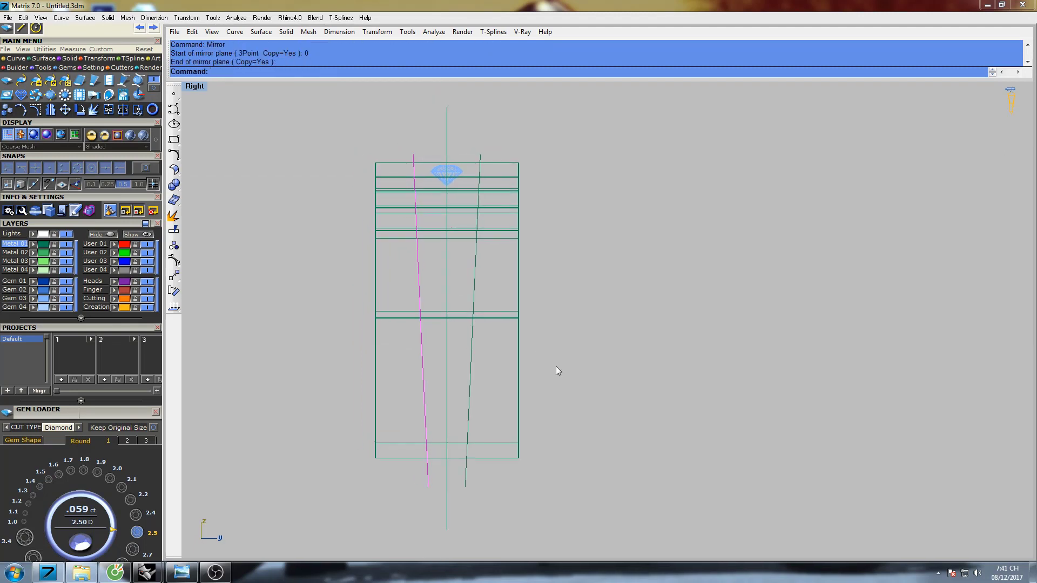
Step: Move the slanted line left of the center axis about 0.35 mm horizontally toward the axis
right_click_drag(472, 334, 446, 325)
type("Move")
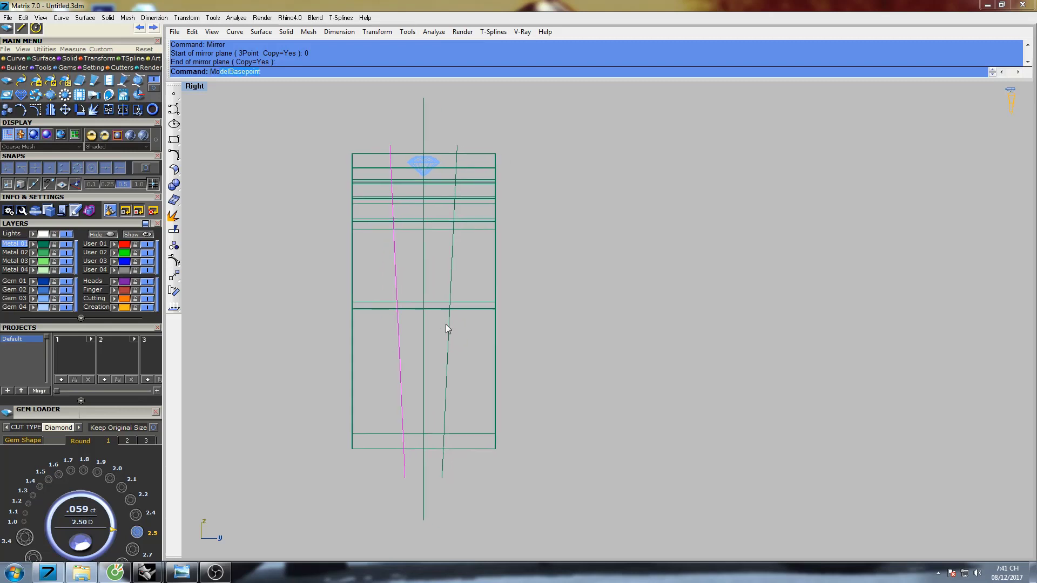
key("Return")
left_click(568, 322)
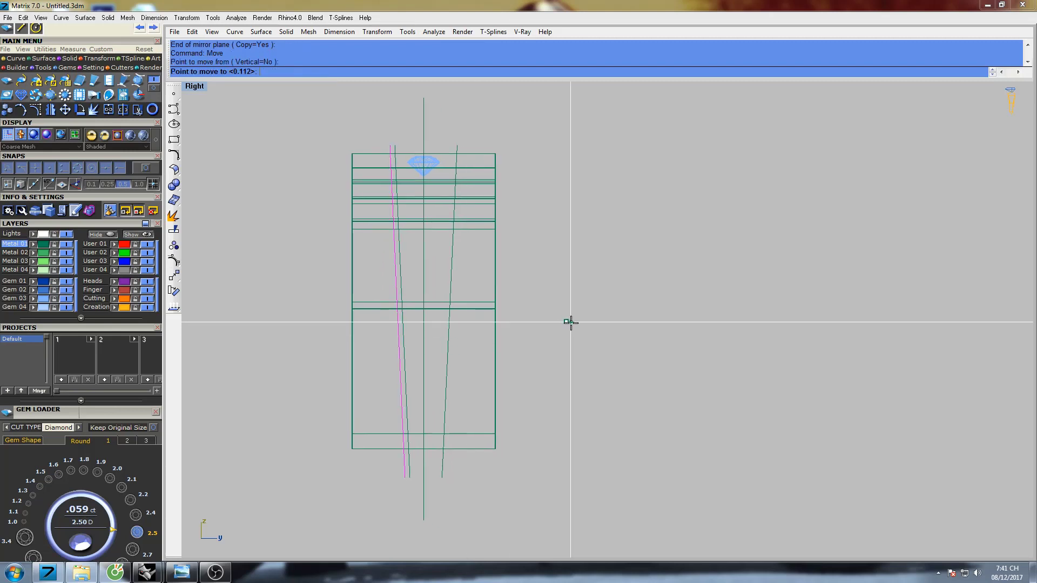
left_click(571, 322)
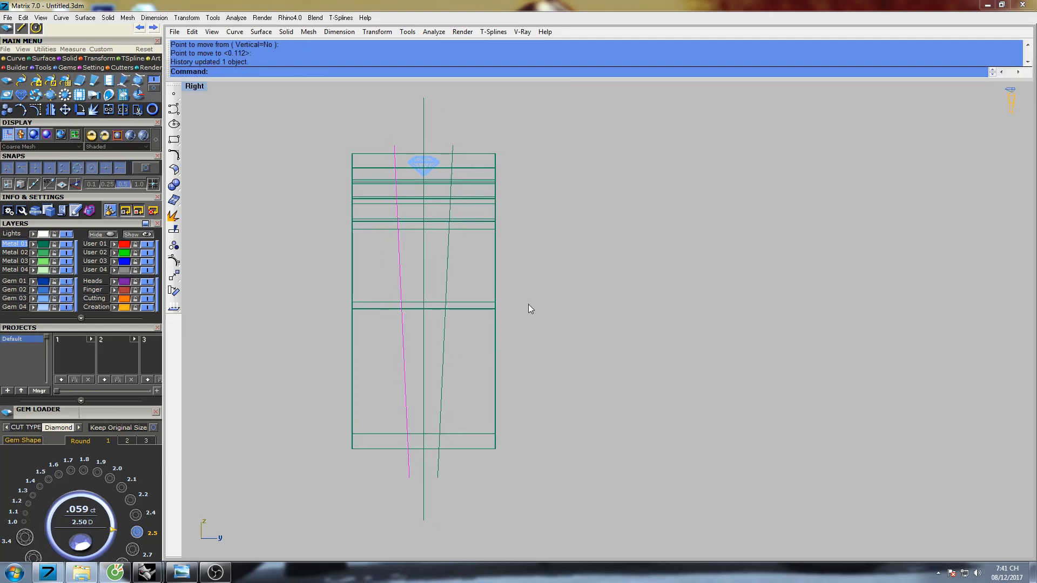
Step: Measure the distance between the two slanted lines near their lower ends with an aligned dimension
right_click_drag(524, 294, 540, 295)
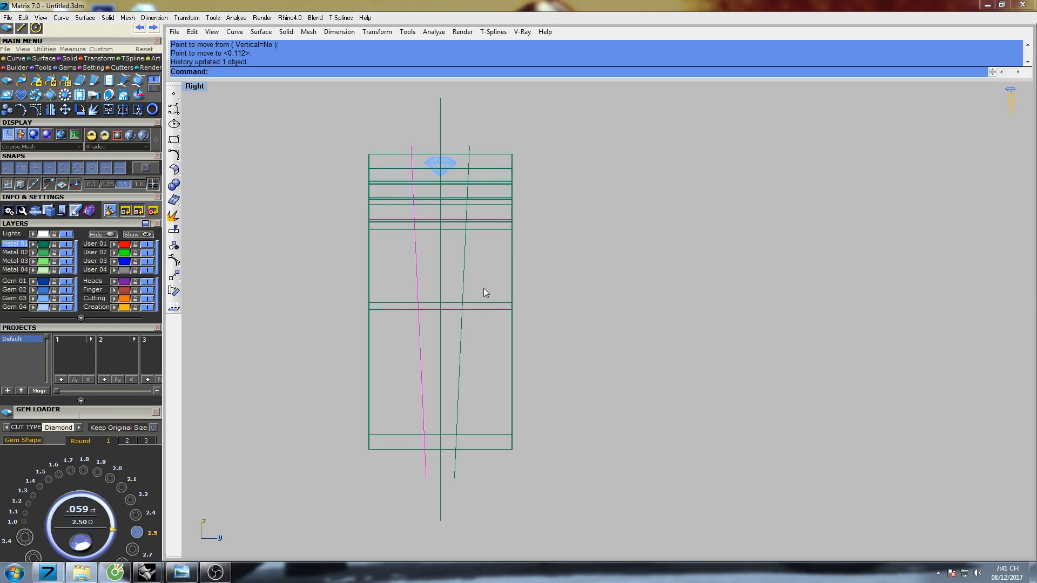
left_click(77, 49)
left_click(123, 80)
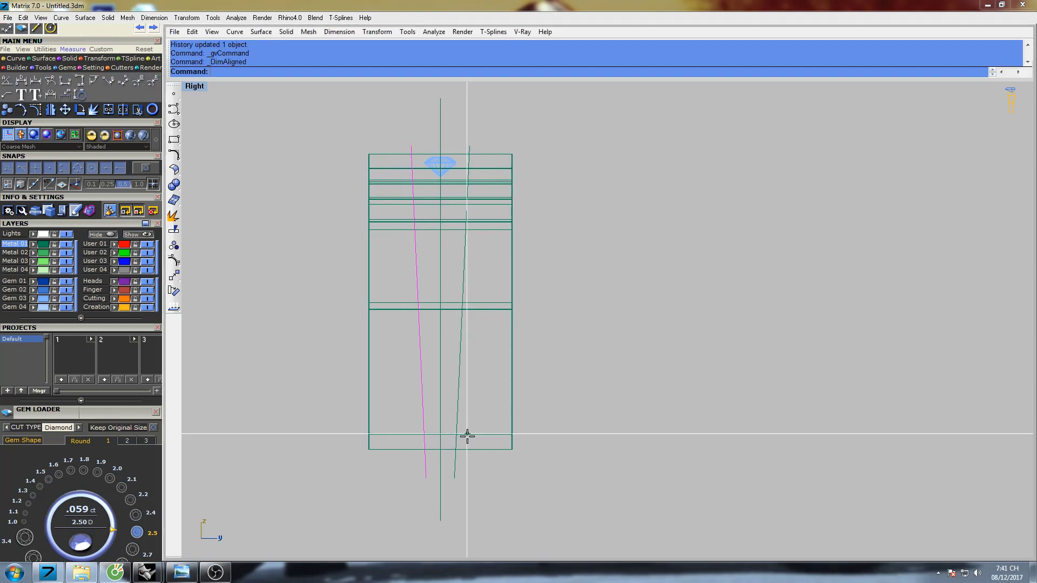
left_click(424, 472)
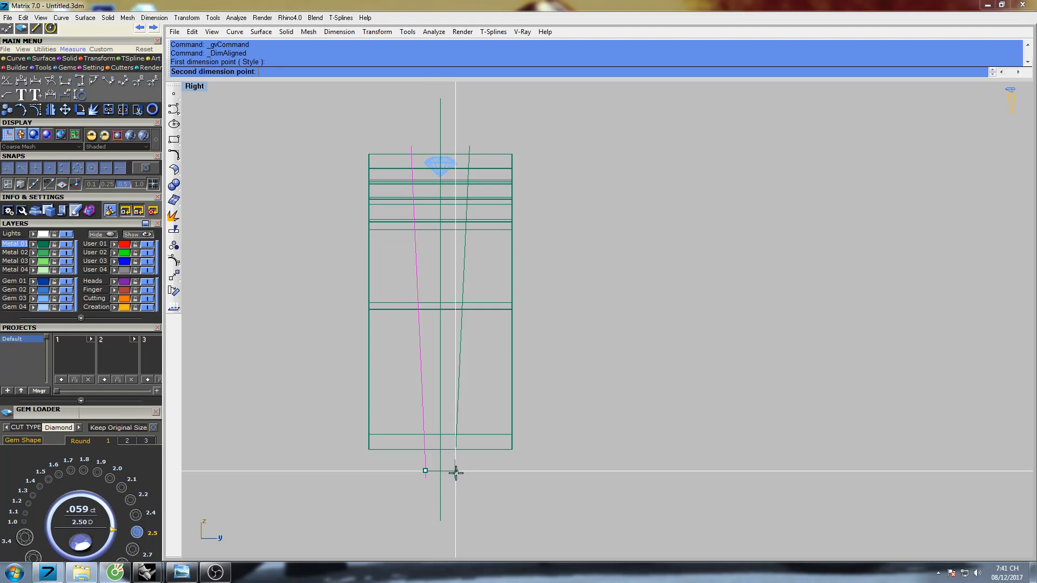
left_click(455, 473)
key("Escape")
right_click_drag(478, 337, 486, 374)
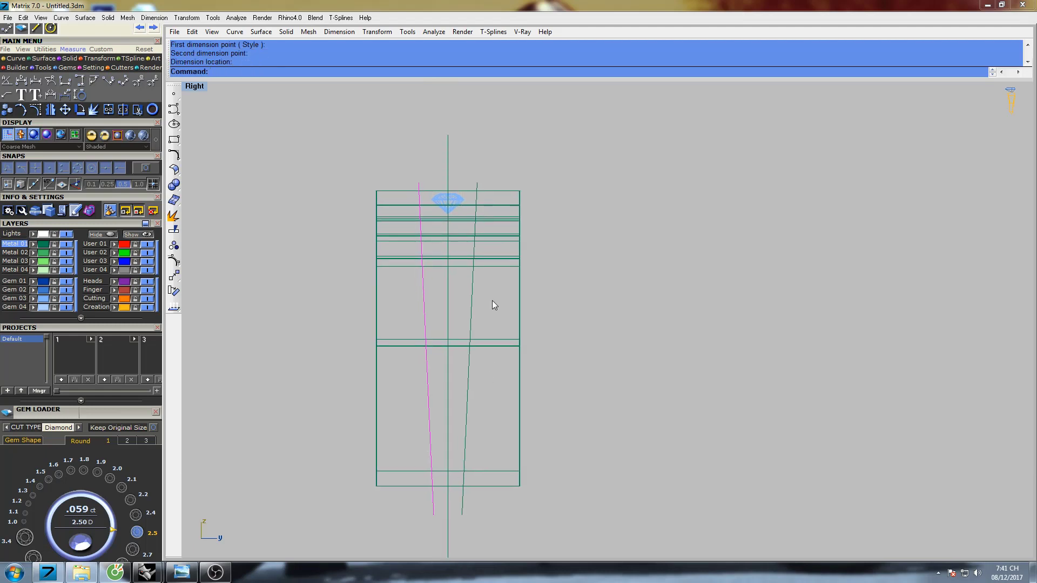
Step: Show the left slanted line's control points and move its upper point about 0.17 mm toward the center axis
right_click_drag(492, 293, 487, 276)
key("F10")
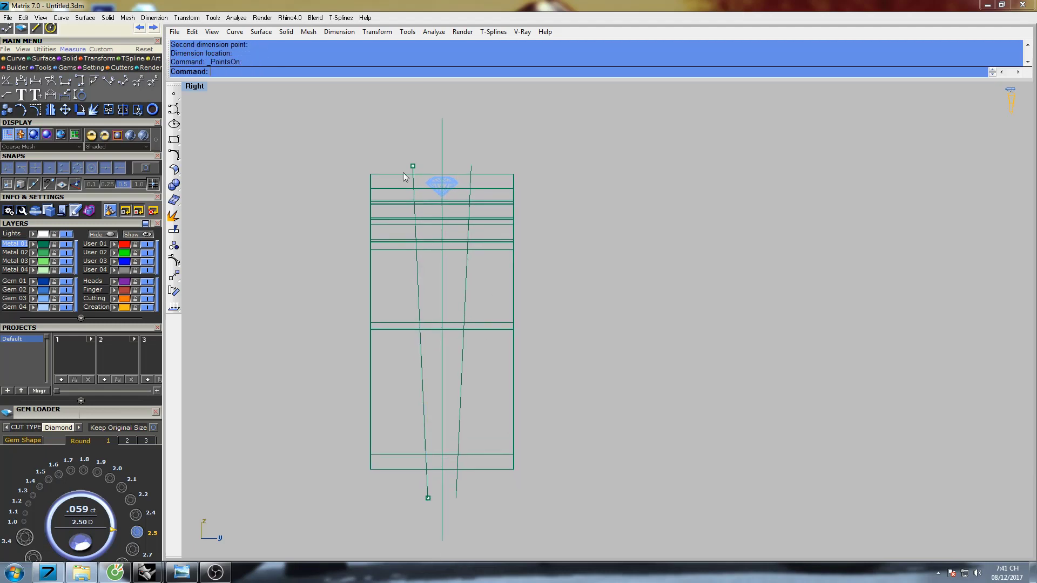
left_click(413, 166)
right_click_drag(432, 173, 400, 169)
type("M")
key("Return")
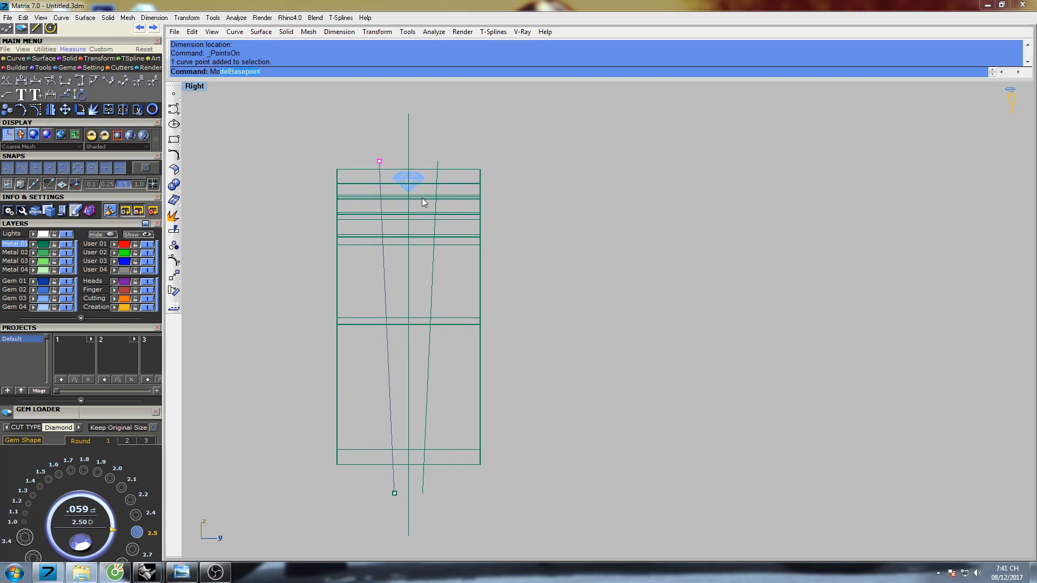
left_click(425, 202)
left_click(528, 208)
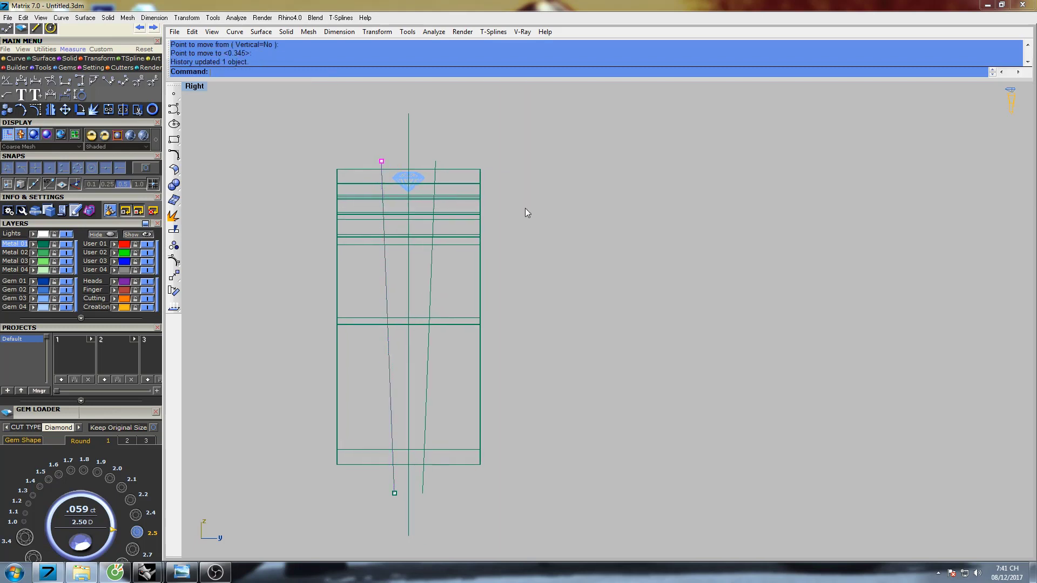
key("Escape")
right_click_drag(502, 205, 515, 208)
key("Escape")
Step: WireCut straight through the band with the left slanted line, flipping the selection to cut away the outer left part
left_click(400, 262)
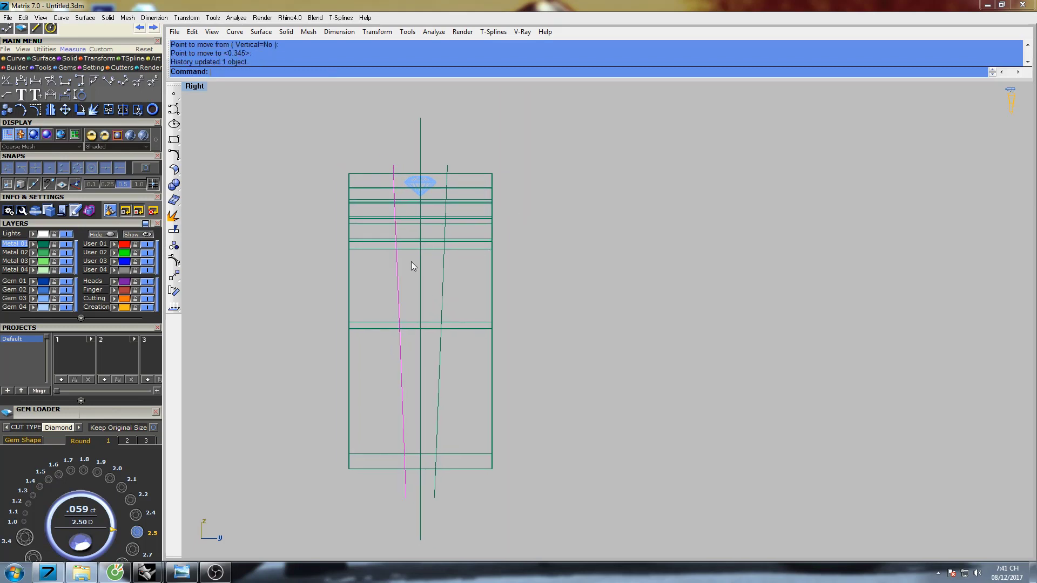
right_click_drag(410, 261, 423, 264)
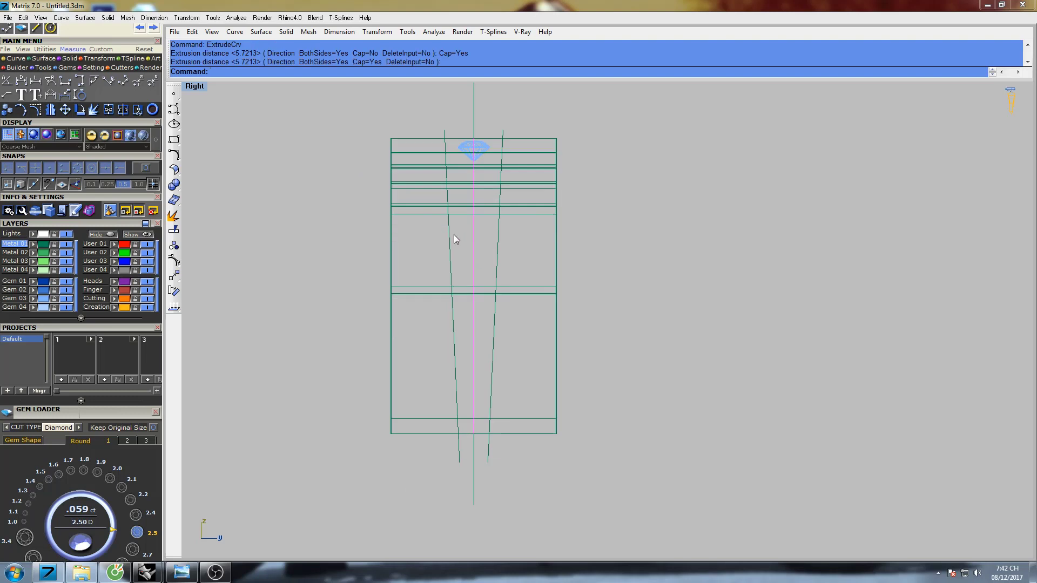
left_click(452, 235)
mouse_move(477, 220)
right_mouse_down()
mouse_move(445, 221)
mouse_move(483, 229)
right_mouse_up()
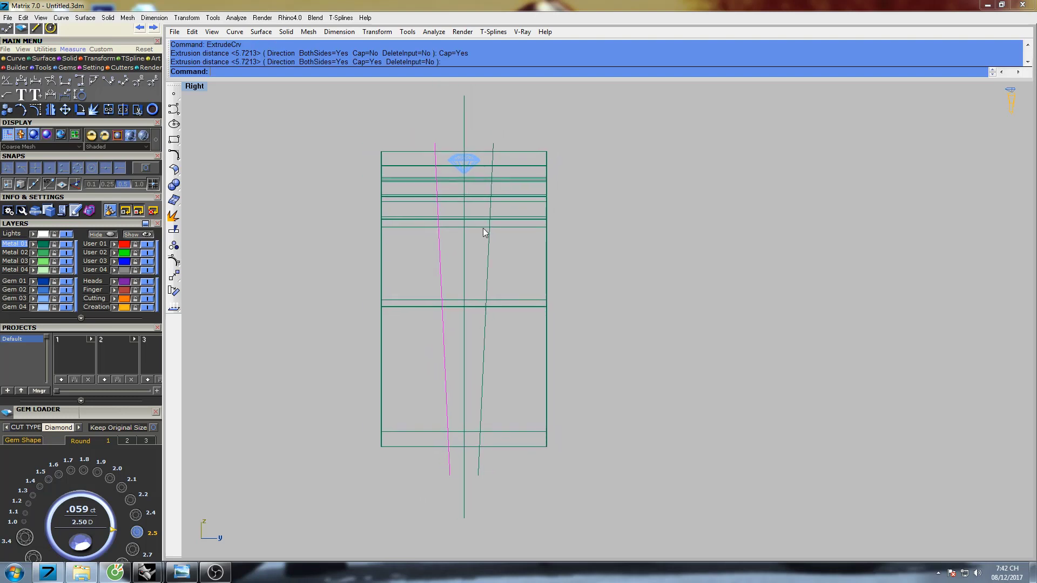
key("Return")
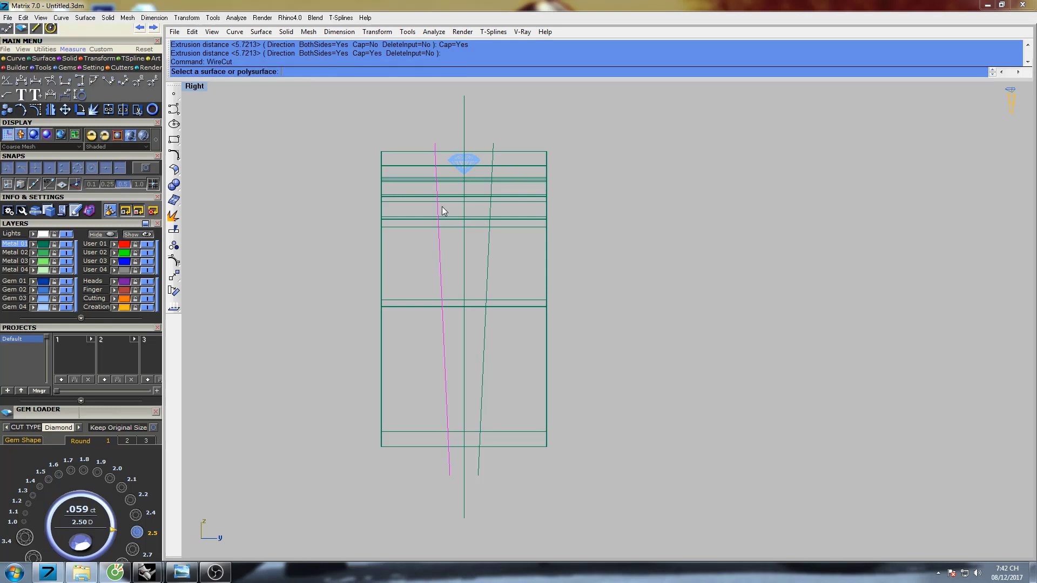
left_click(396, 183)
key("Return")
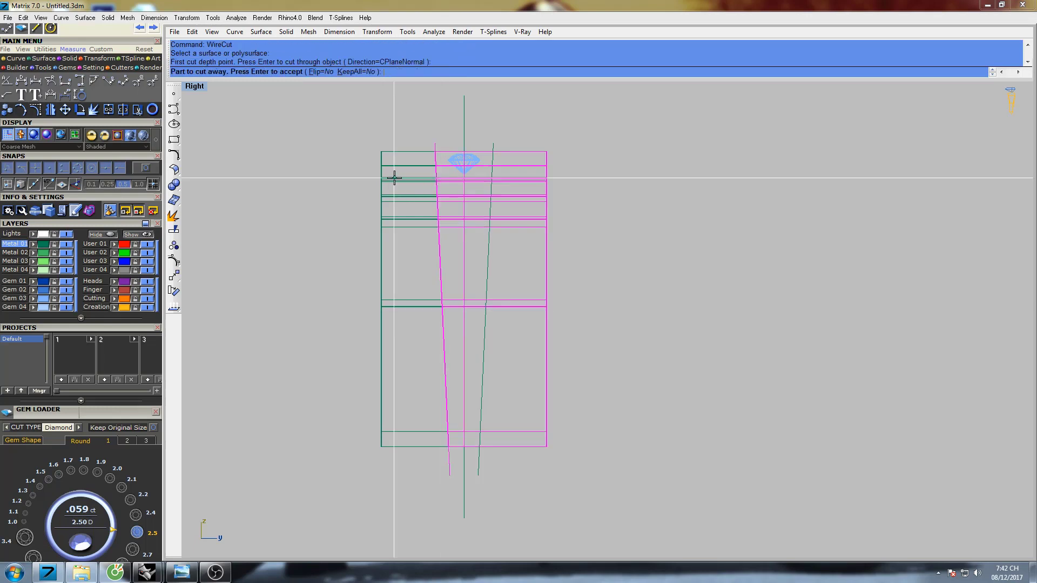
left_click(329, 72)
key("Return")
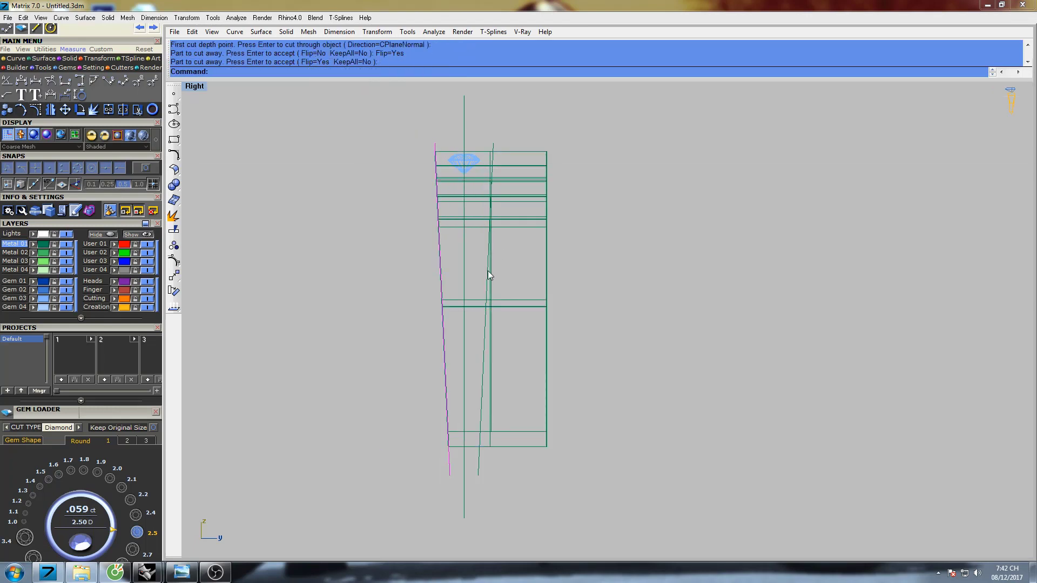
Step: WireCut through the remaining band with the right slanted line, with Flip=No, to cut away the outer right part
left_click(487, 284)
key("Return")
left_click(521, 220)
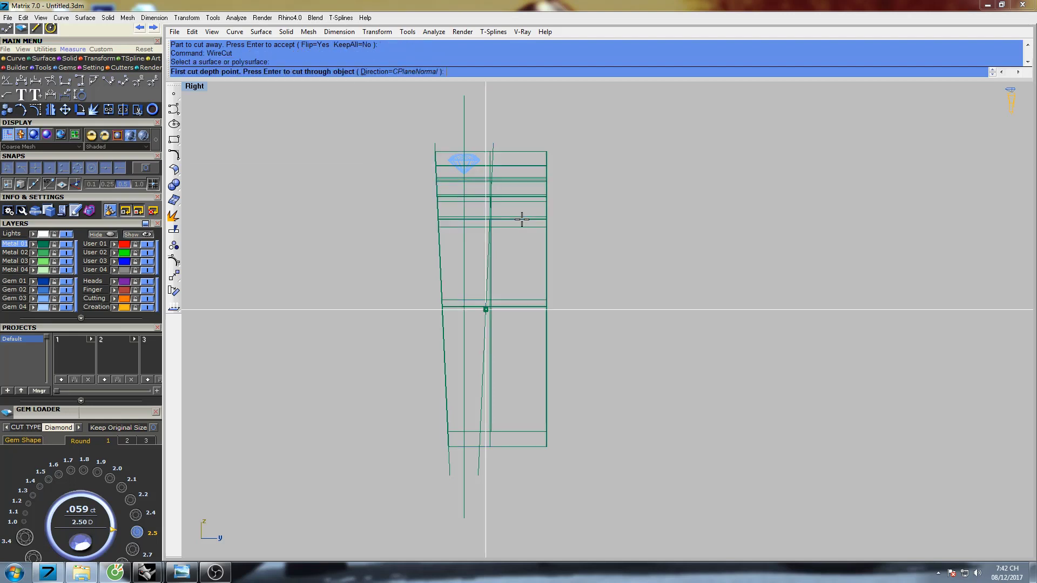
key("Return")
left_click(320, 72)
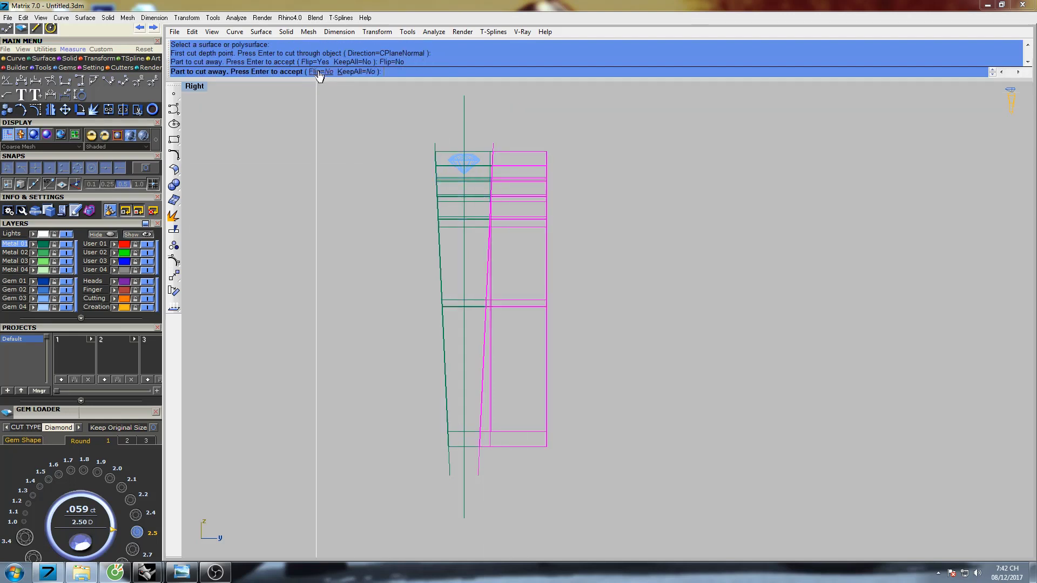
key("Return")
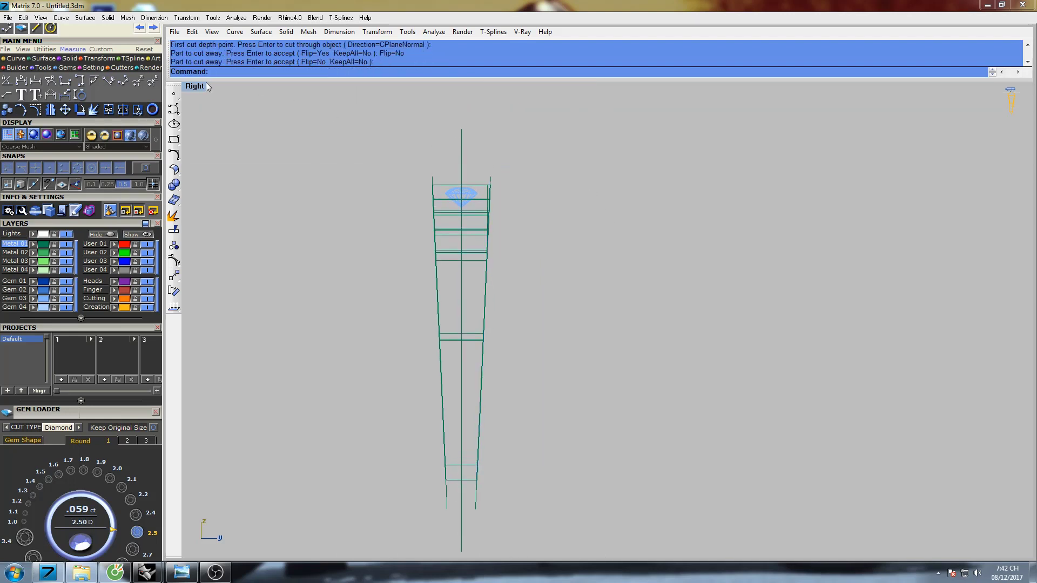
Step: Examine the tapered ring band in a shaded preview, in the Perspective and Front views
double_click(200, 88)
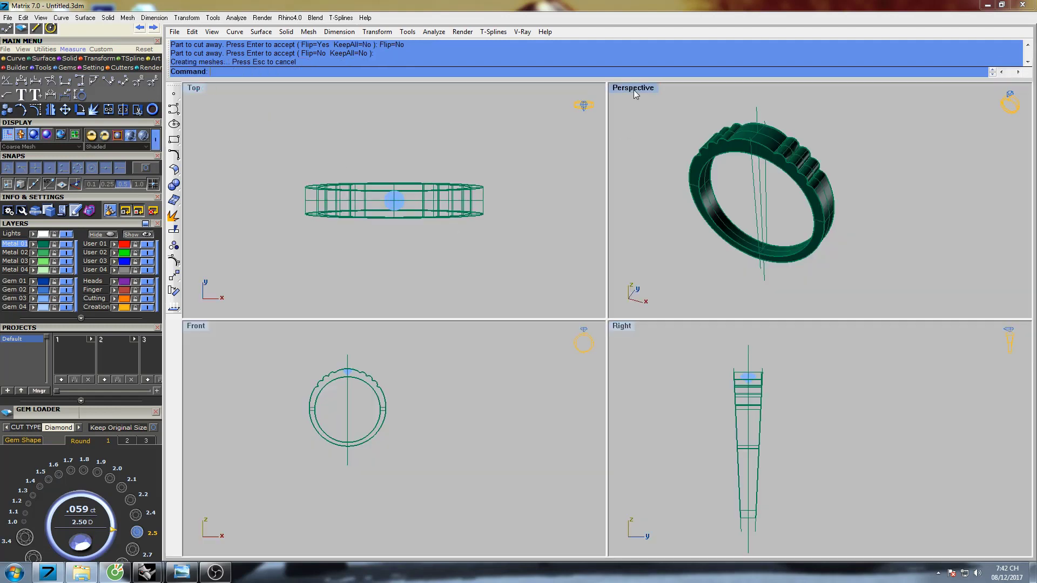
right_click_drag(721, 222, 762, 157)
type("s")
key("Return")
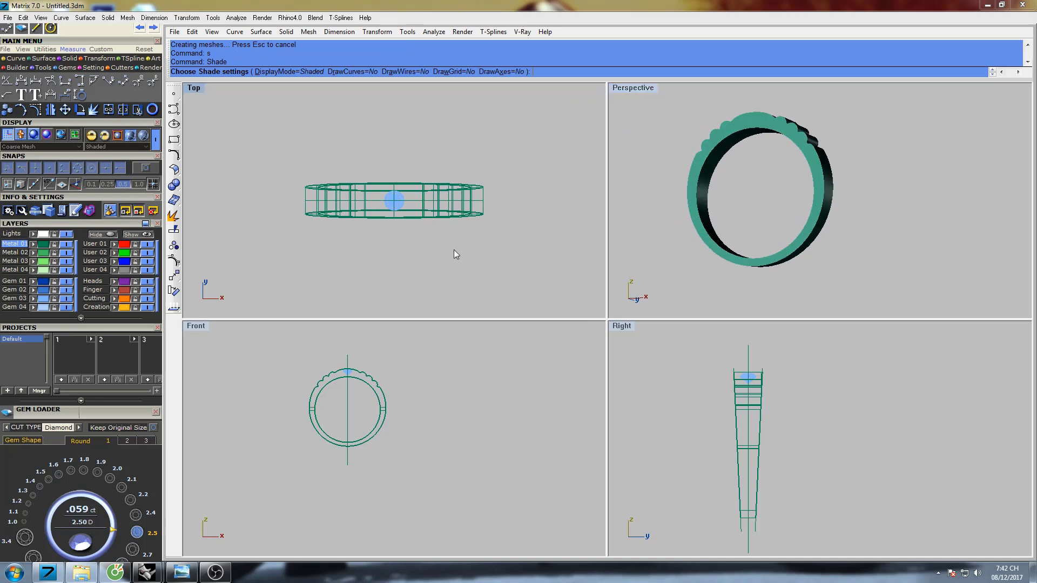
double_click(202, 326)
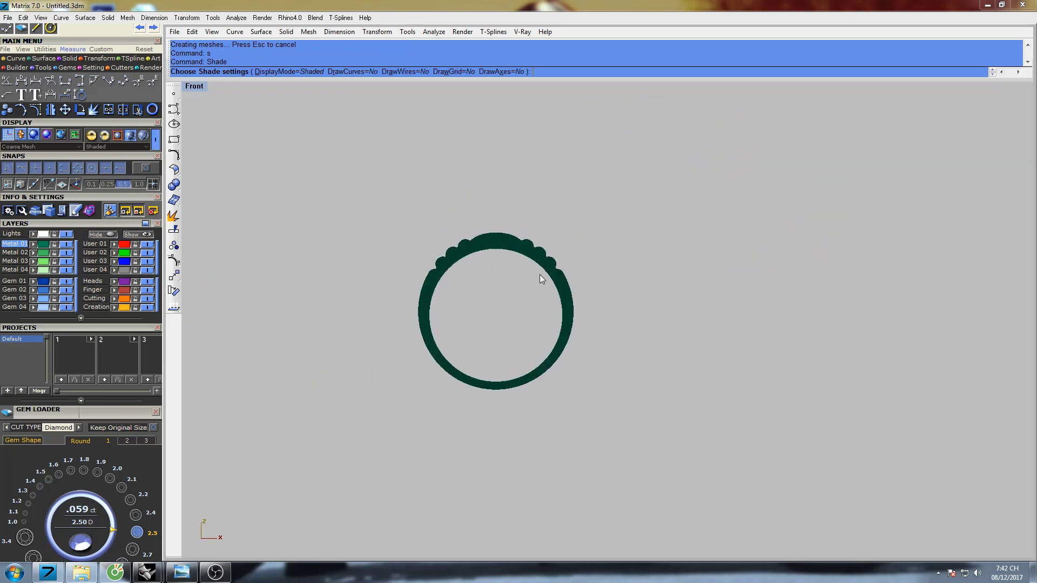
scroll(504, 250, "up", 10)
key("Escape")
Step: Move the round diamond straight up in the Front view until its table sits slightly above the band's outer outline
left_click_drag(416, 160, 512, 262)
scroll(475, 213, "up", 5)
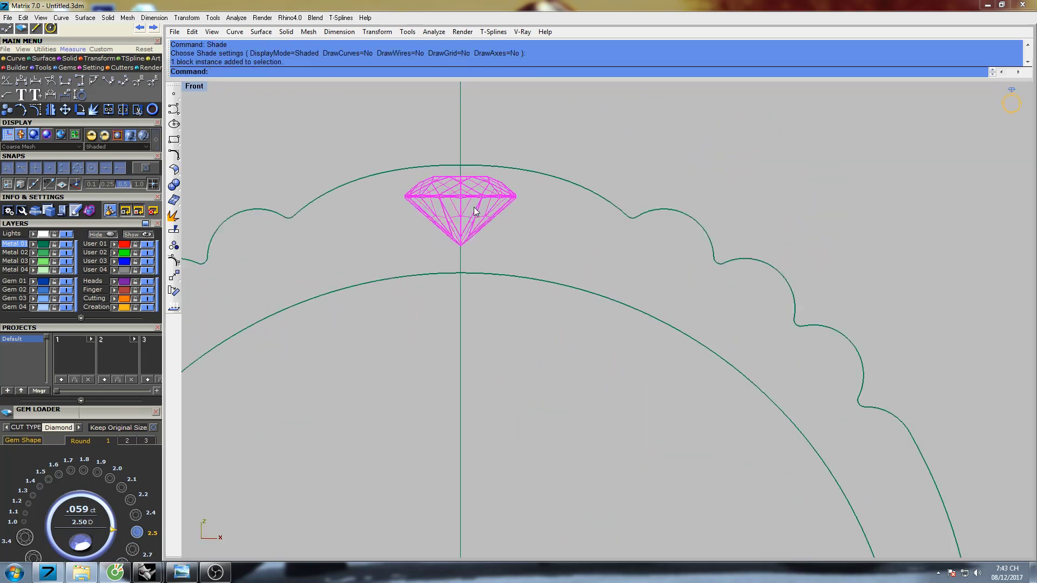
type("Move")
key("Return")
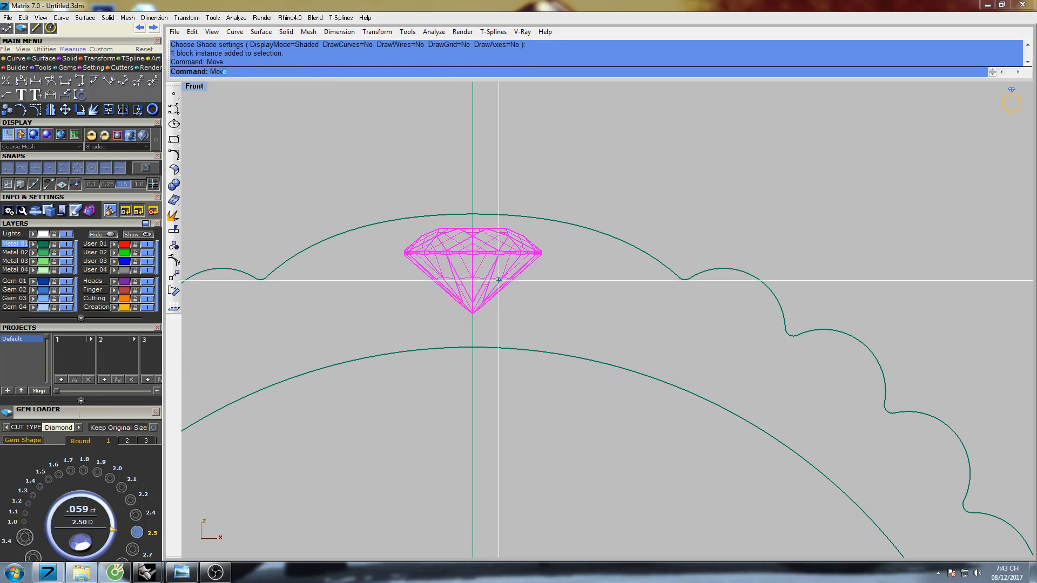
scroll(507, 277, "up", 3)
left_click(515, 278)
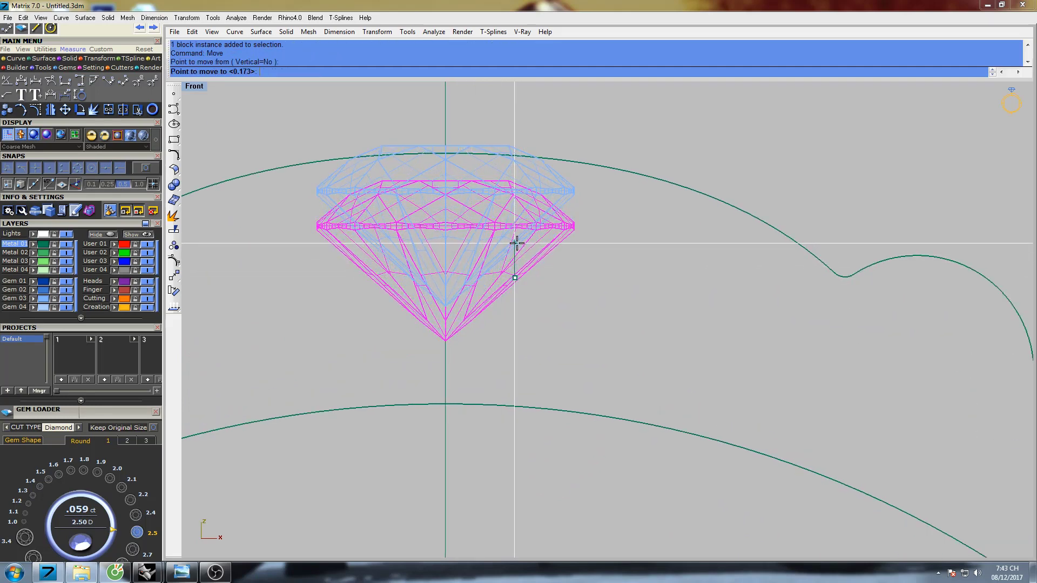
left_click(517, 244)
scroll(519, 241, "down", 3)
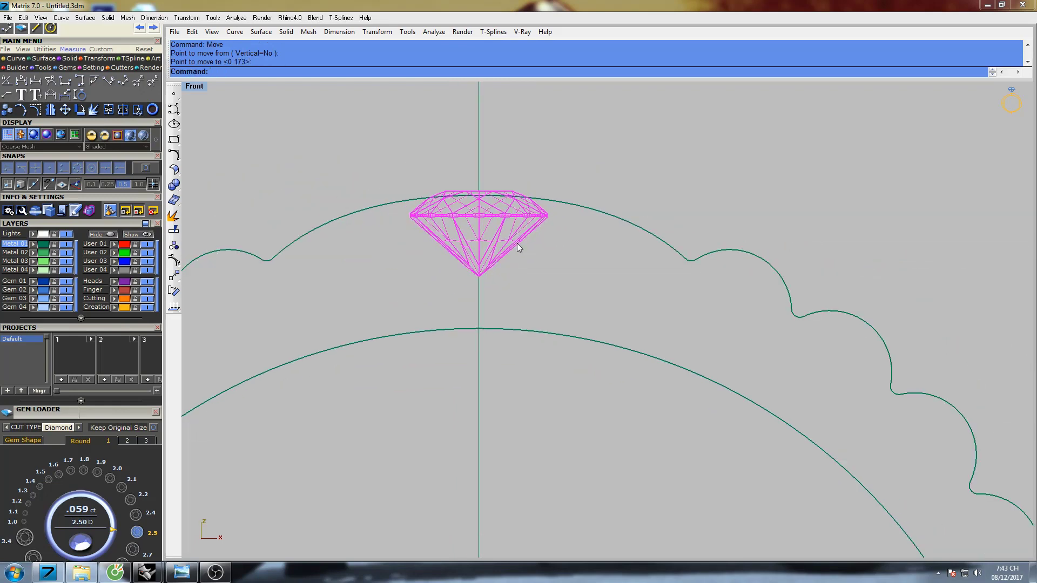
key("Escape")
Step: Draw a short vertical line beside the diamond's right girdle edge, extending from above the girdle to below it
left_click(477, 231)
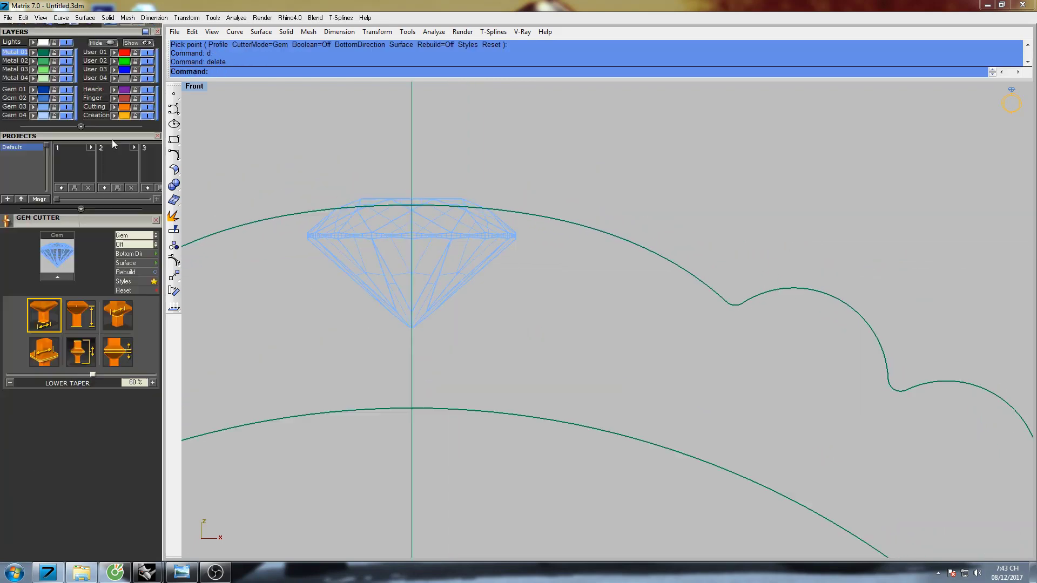
scroll(93, 333, "up", 5)
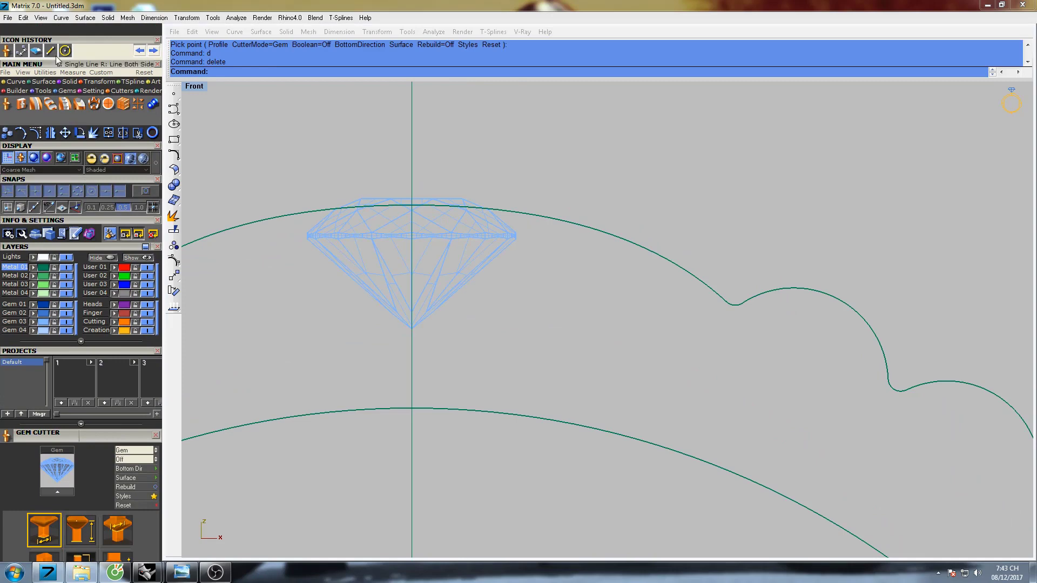
left_click(50, 50)
scroll(443, 196, "up", 3)
scroll(572, 262, "up", 5)
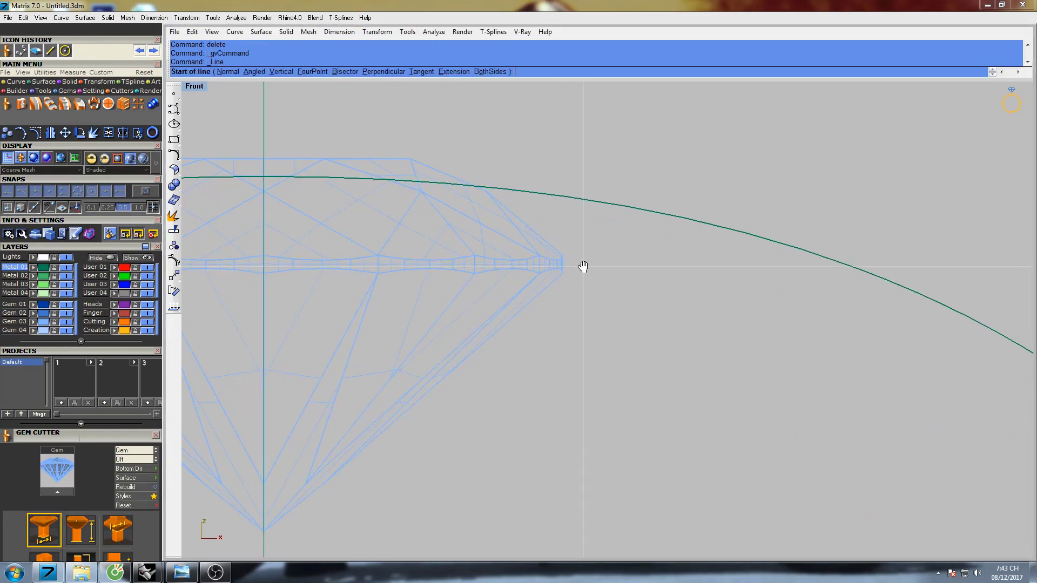
scroll(552, 241, "down", 5)
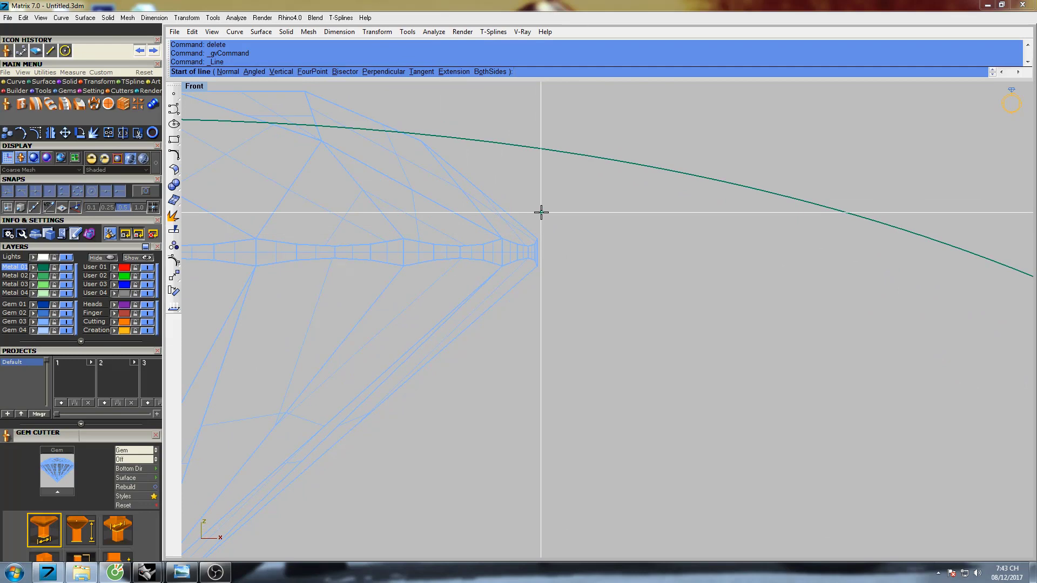
left_click(541, 212)
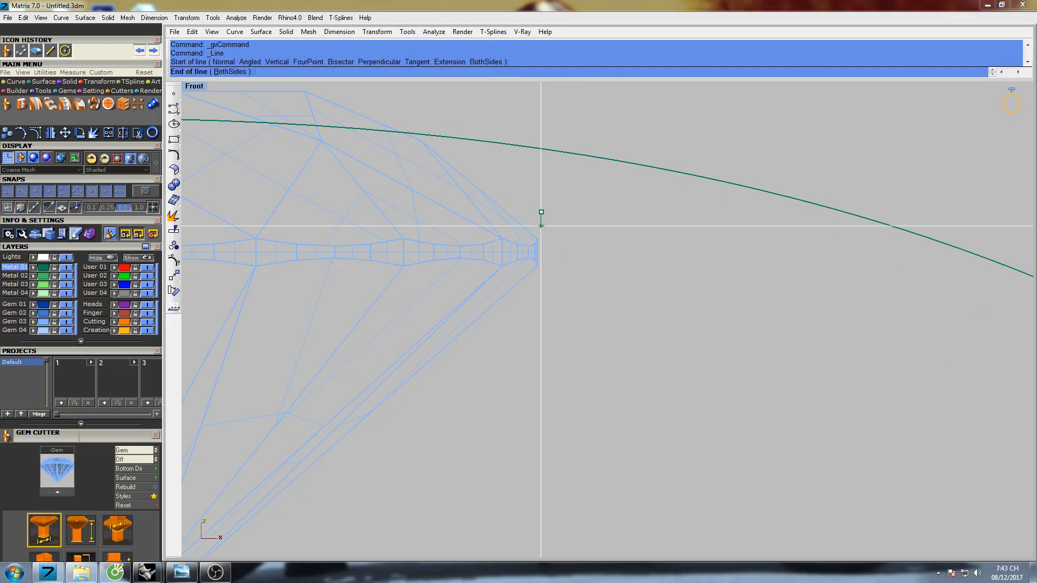
left_click(541, 285)
Step: Continue the profile with a slanted line along the right pavilion and a vertical line down past the finger circle
key("Return")
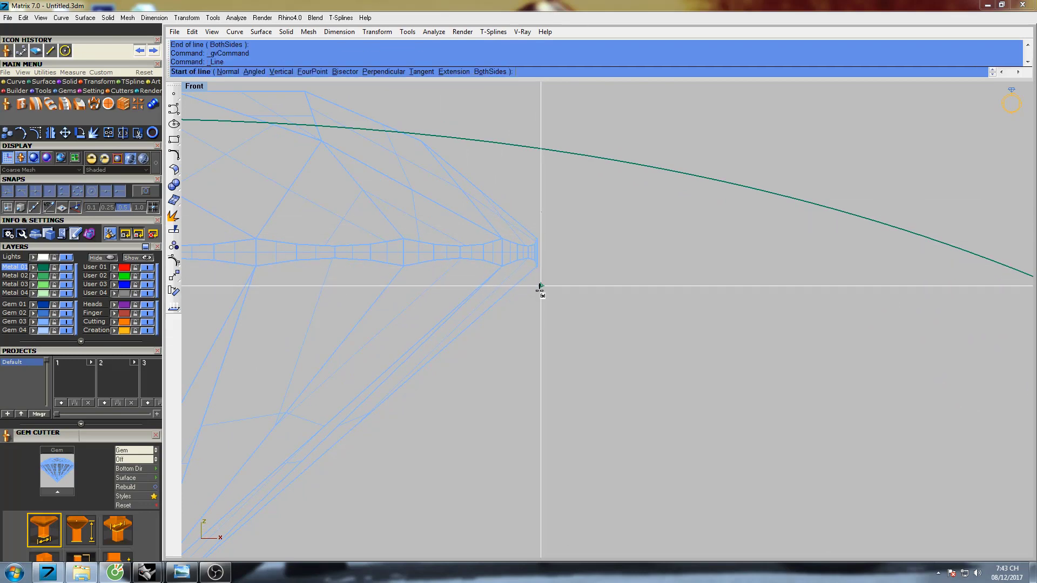
left_click(540, 286)
scroll(540, 286, "down", 3)
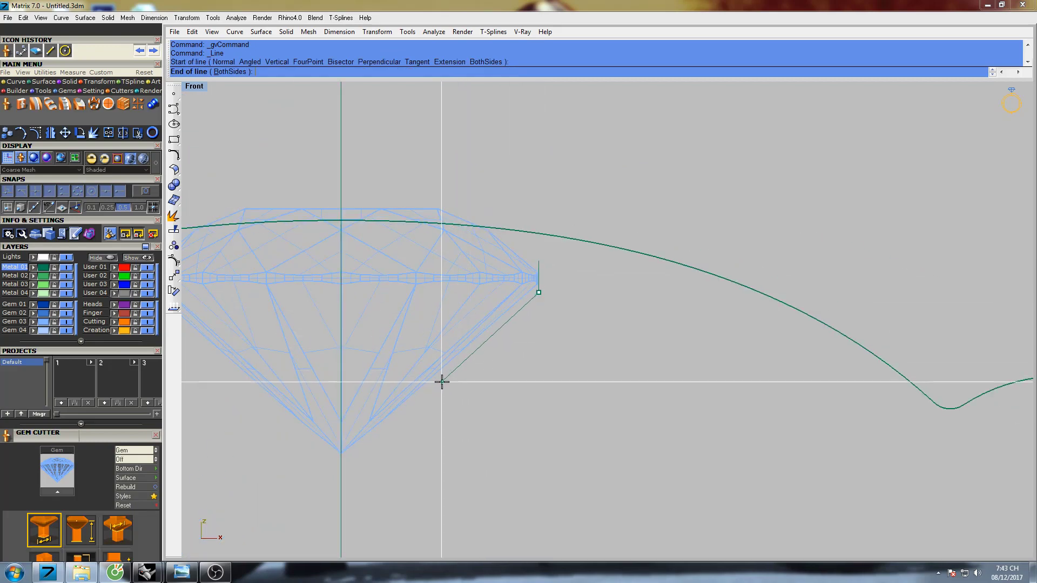
left_click(446, 378)
key("Return")
left_click(446, 382)
scroll(451, 386, "down", 6)
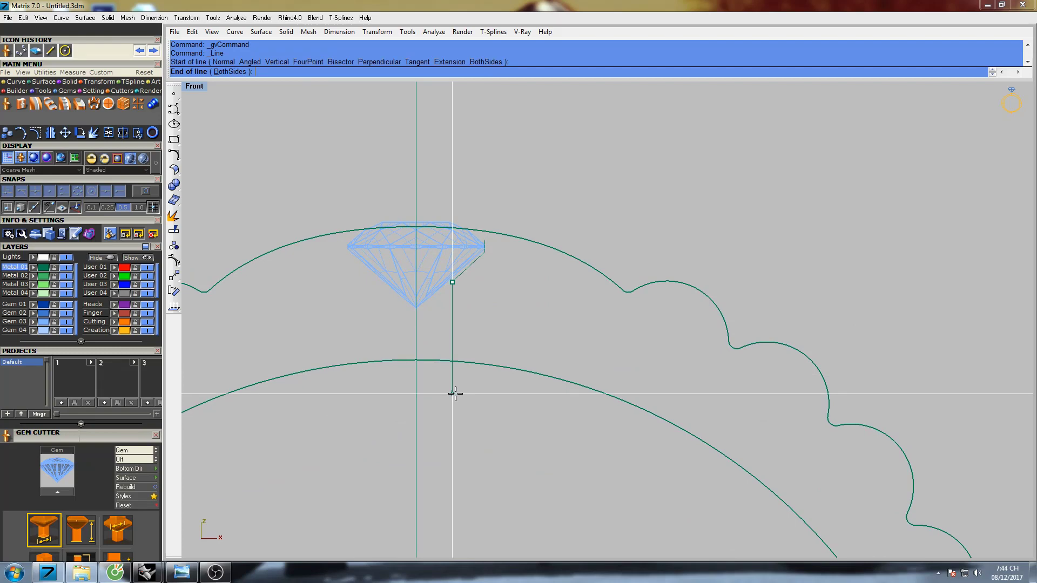
left_click(456, 390)
Step: Draw a slanted line from the upper end of the girdle line outward and up past the band's outer outline
key("Return")
scroll(487, 260, "up", 5)
left_click(476, 273)
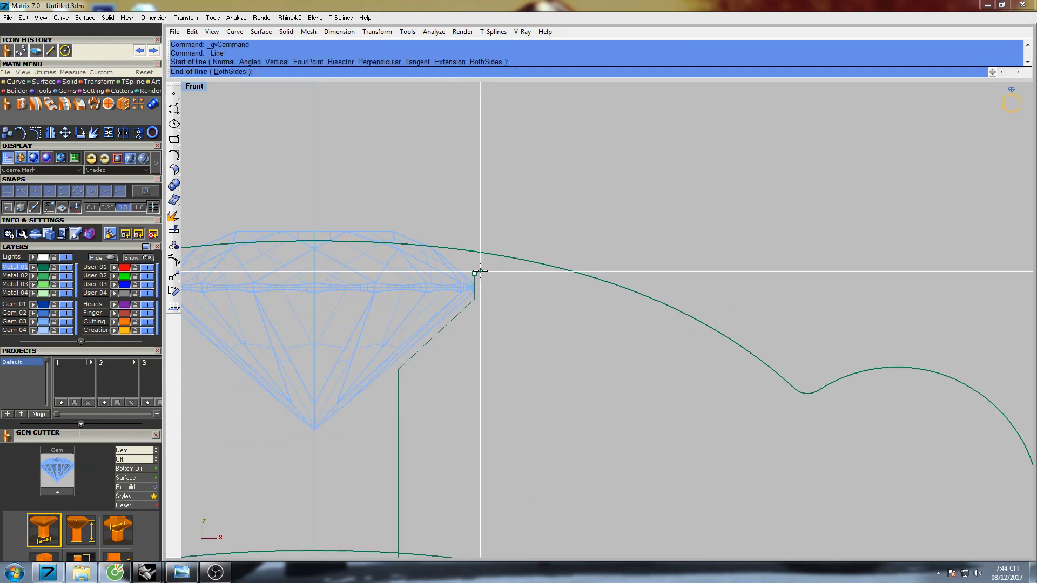
left_click(527, 219)
scroll(527, 222, "down", 4)
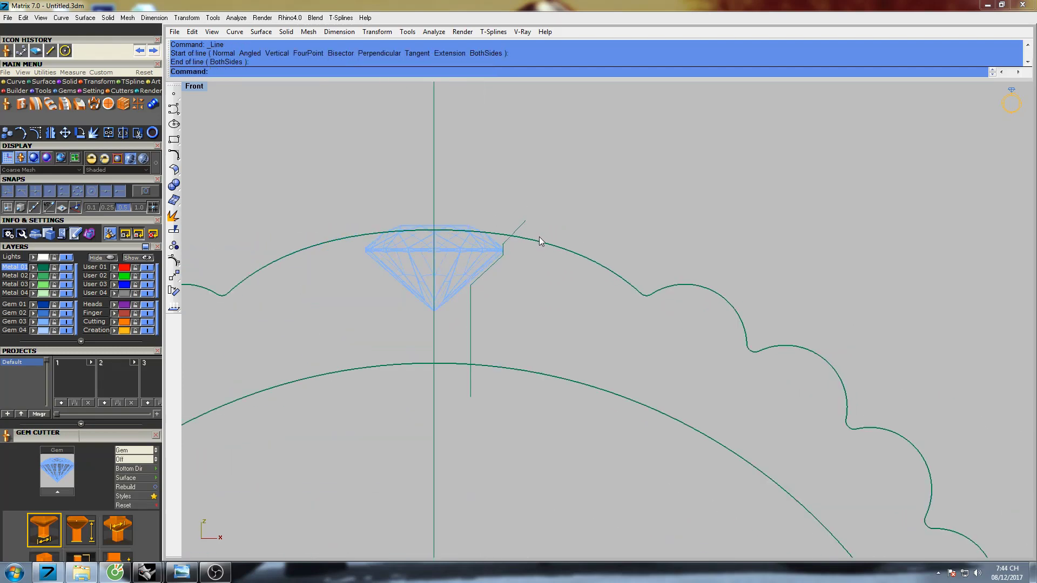
Step: Join the four cutter profile lines beside the diamond into one open curve
left_click_drag(455, 193, 566, 445)
right_click_drag(543, 344, 515, 322)
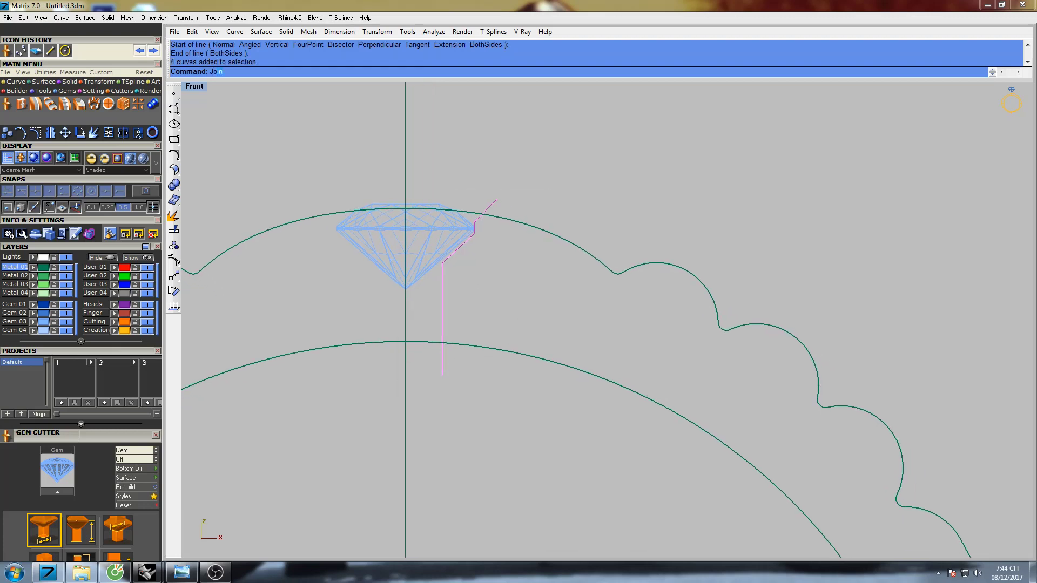
key("Return")
right_click_drag(504, 289, 546, 299)
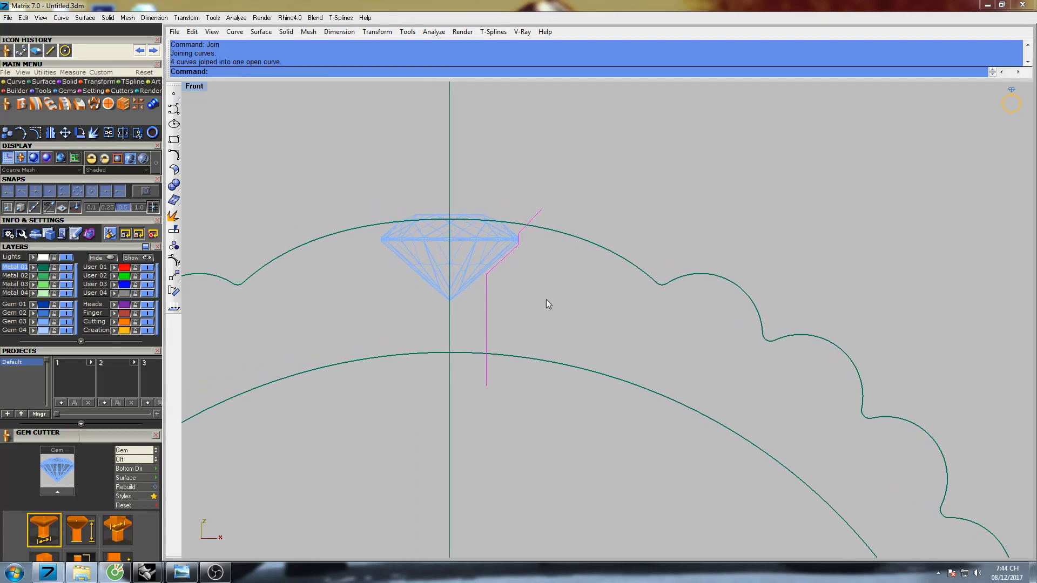
Step: Revolve the joined profile a full 360 degrees about the vertical axis through origin 0 to form the gem cutter
type("revolve")
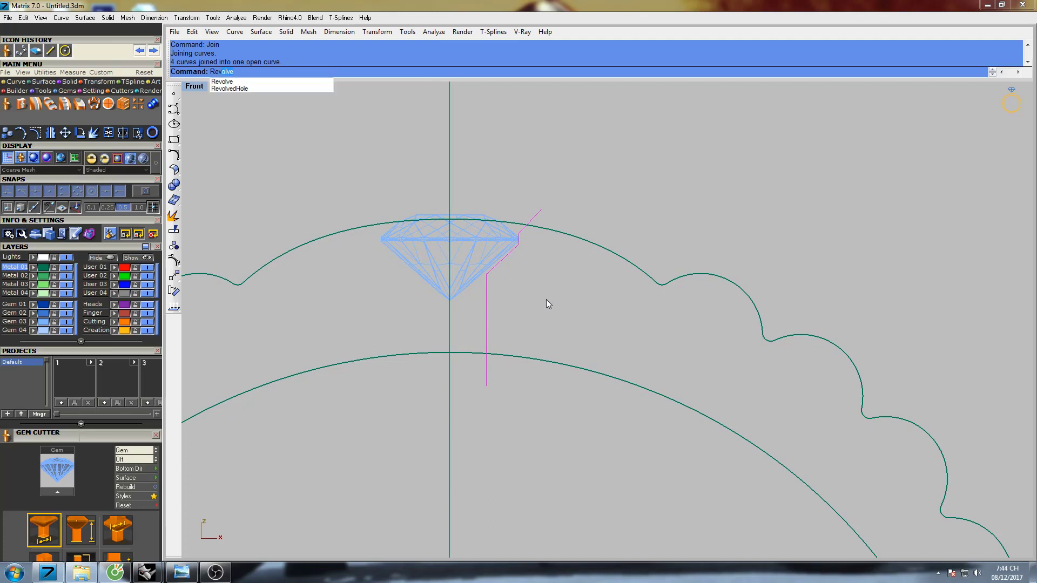
key("Return")
type("0")
key("Return")
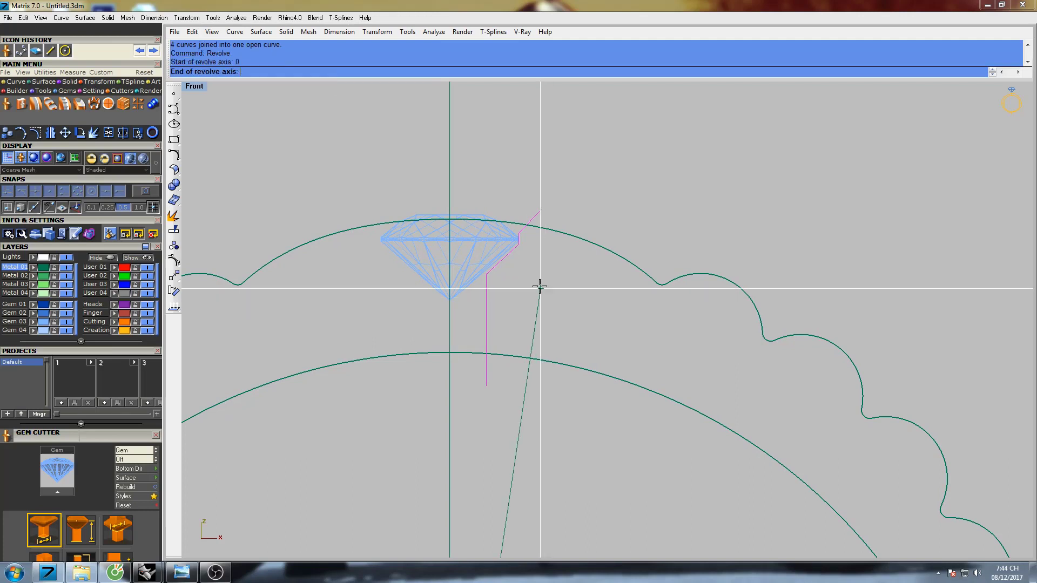
left_click(454, 147)
key("Return")
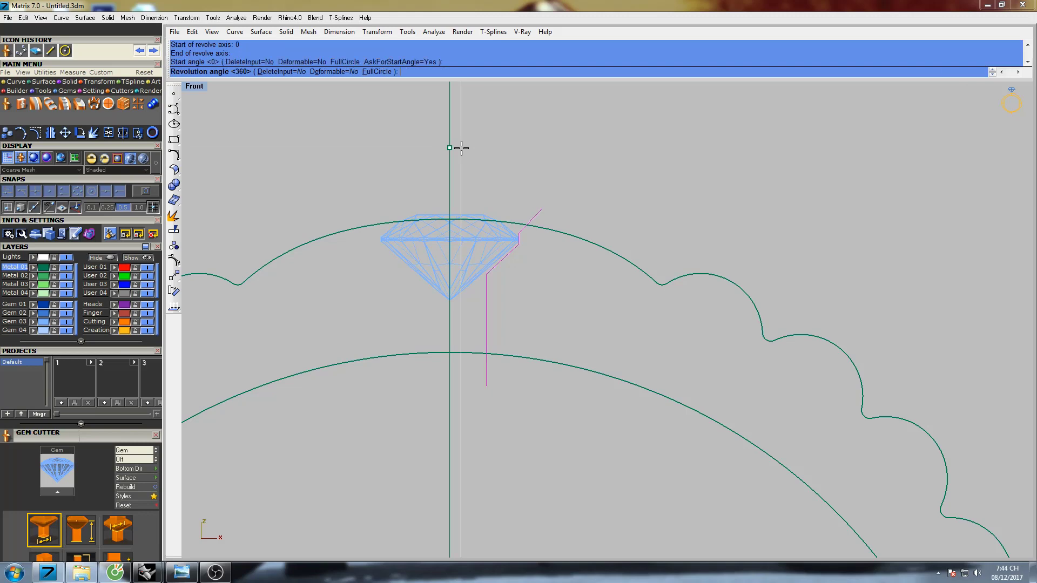
key("Return")
Step: Select all curves in the model with SelCrv and delete them
double_click(194, 87)
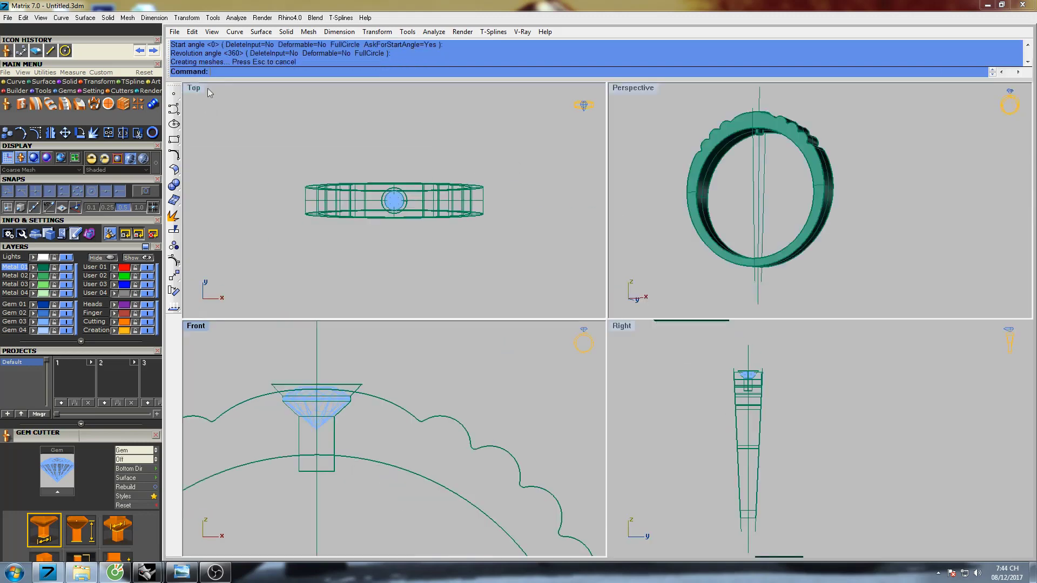
double_click(627, 89)
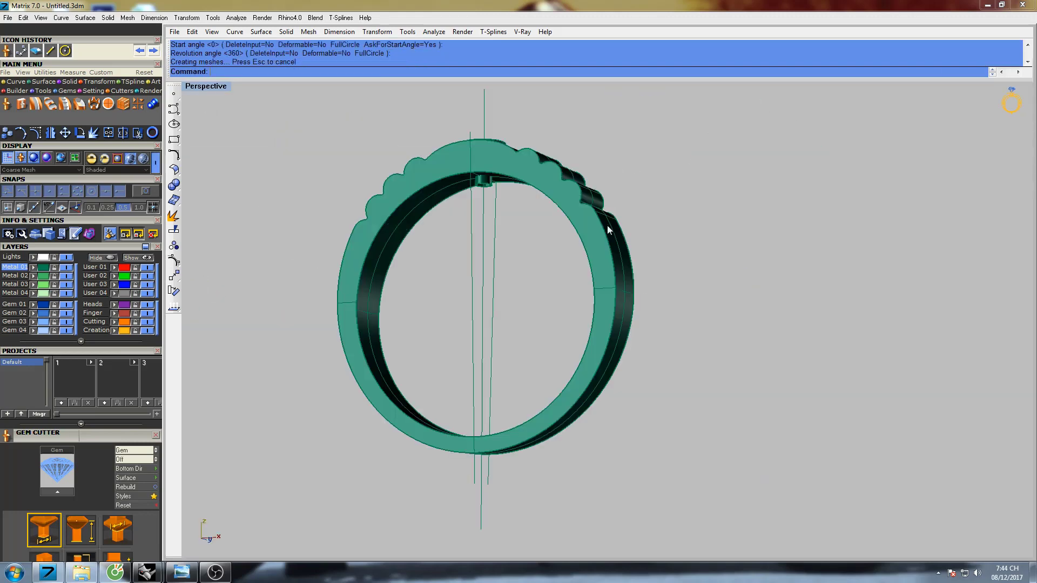
right_click_drag(607, 226, 528, 260)
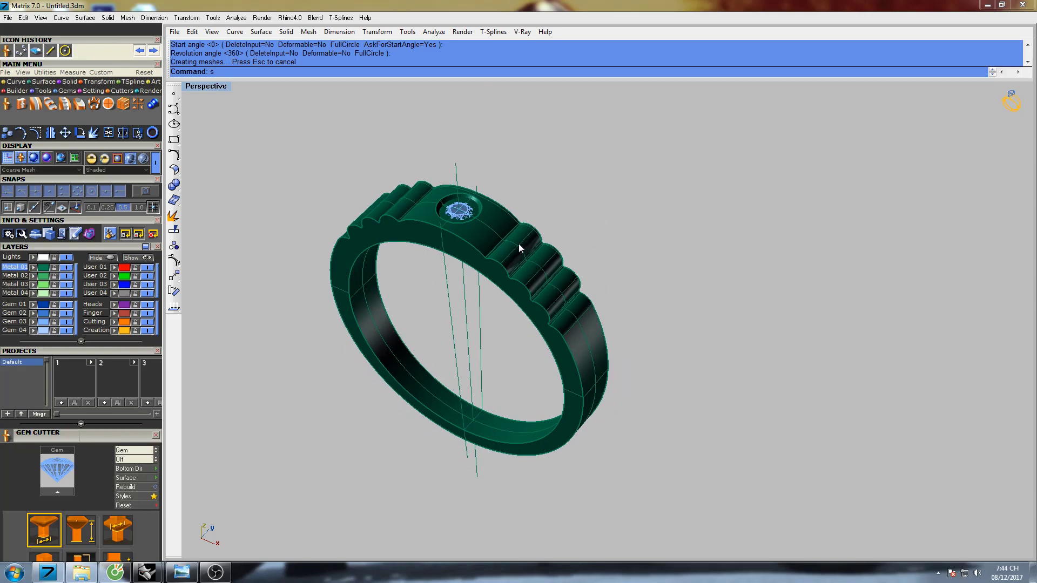
type("selcrv")
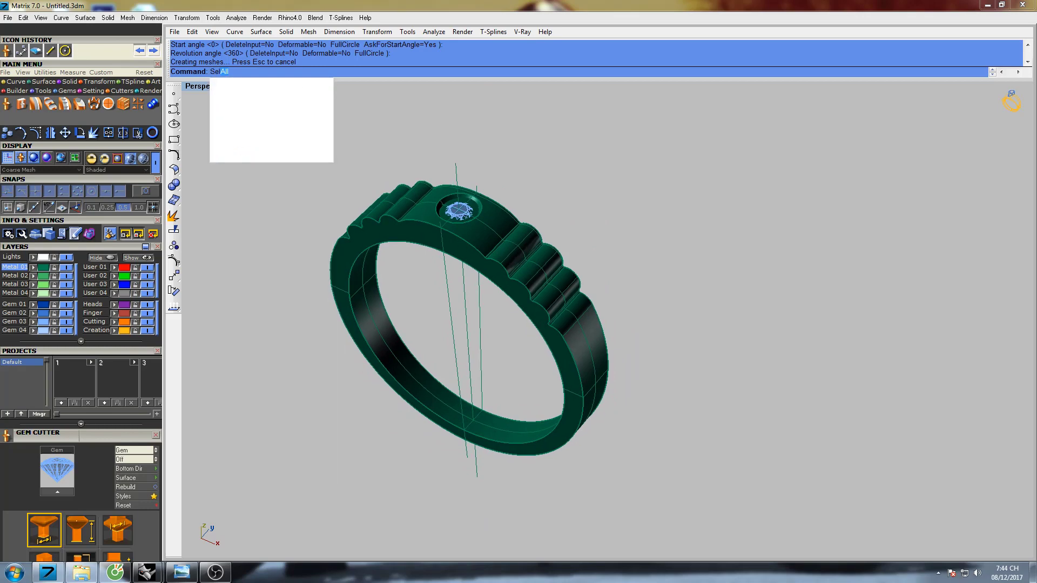
key("Return")
right_click_drag(542, 287, 574, 288, "shift")
type("Del")
key("Return")
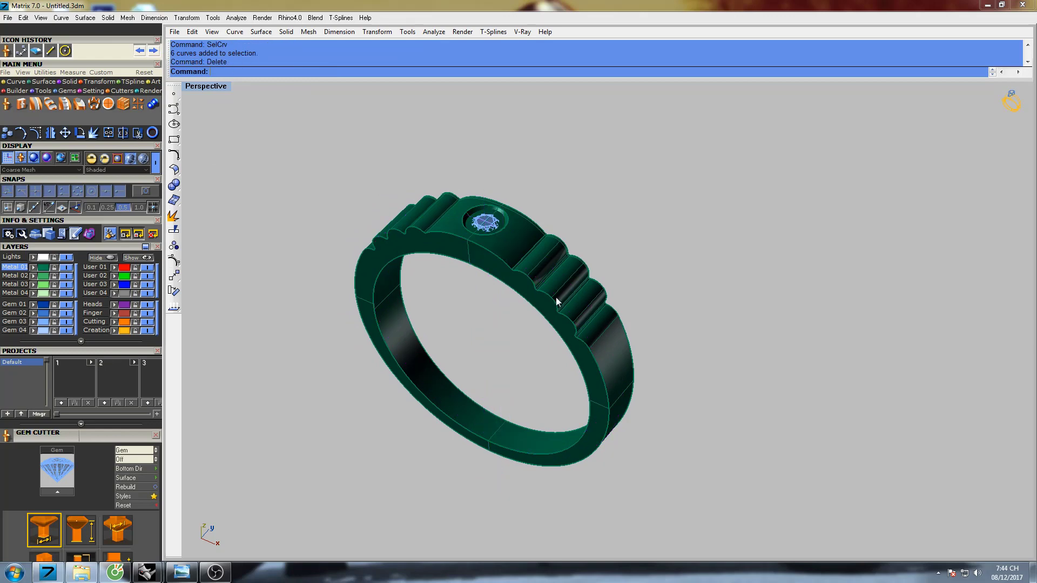
Step: Flip the surface direction of the revolved cutter around the diamond
scroll(497, 202, "up", 5)
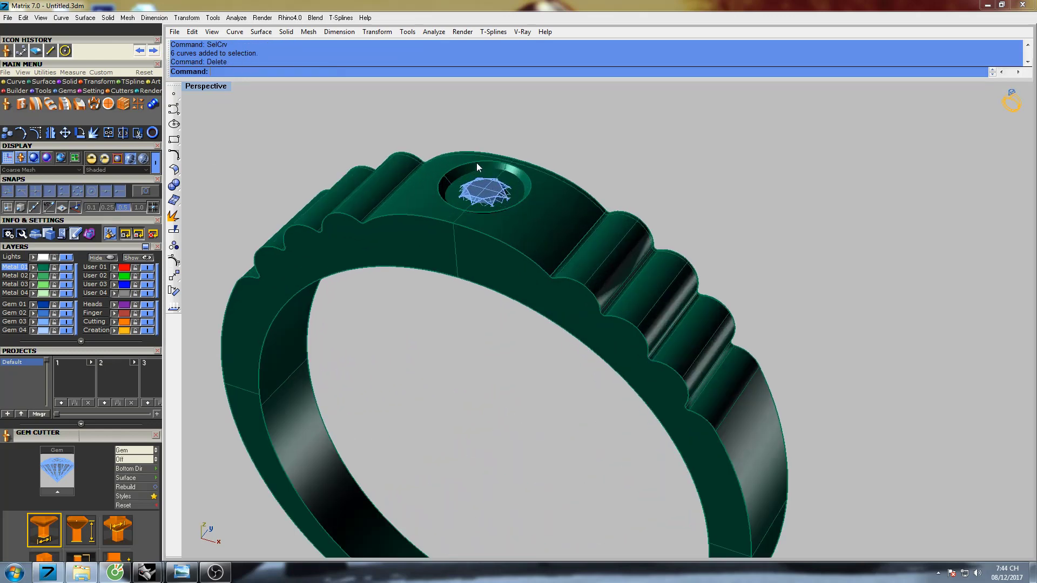
left_click(478, 168)
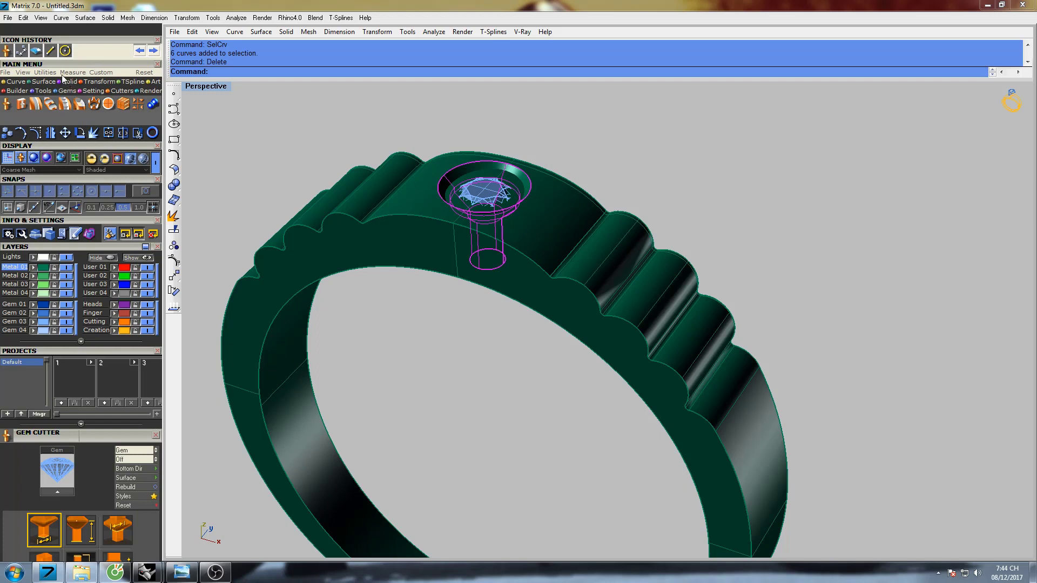
left_click(45, 71)
left_click(7, 104)
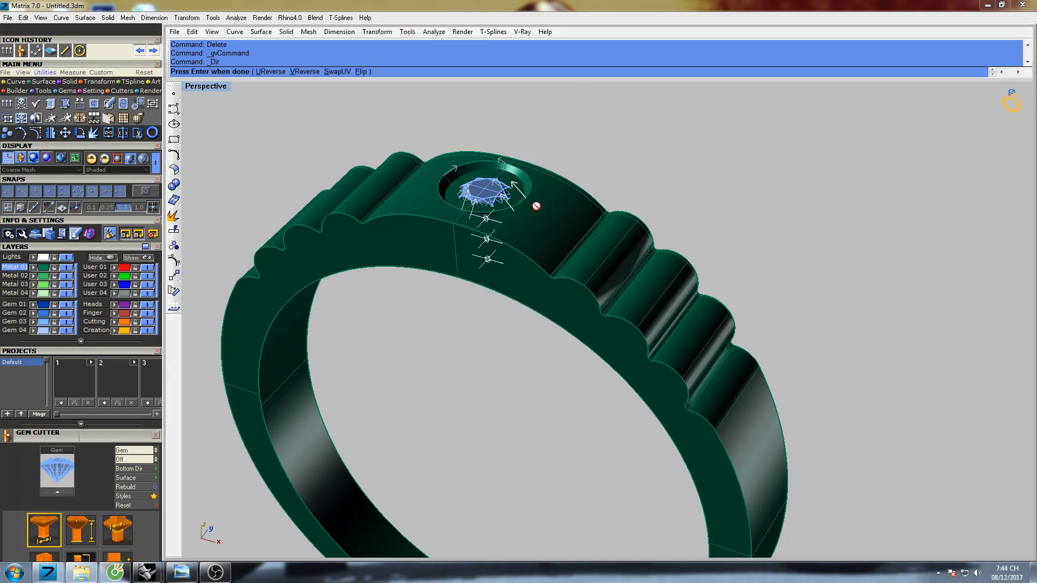
mouse_move(536, 207)
right_mouse_down()
mouse_move(544, 192)
mouse_move(526, 189)
right_mouse_up()
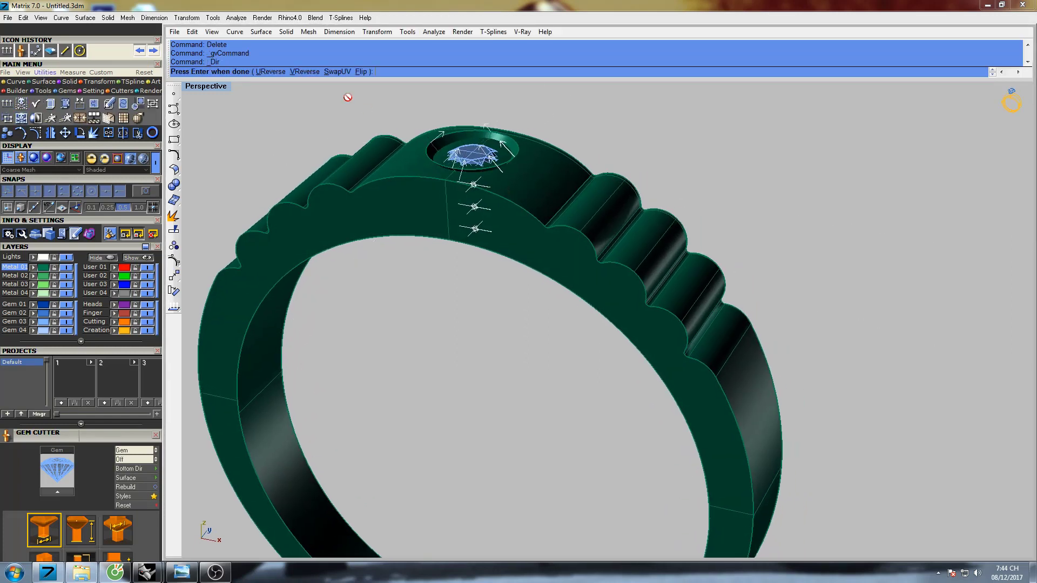
left_click(358, 71)
key("Return")
Step: Subtract the revolved cutter from the ring band with BooleanDifference to cut the gem seat
right_click_drag(567, 142, 578, 201)
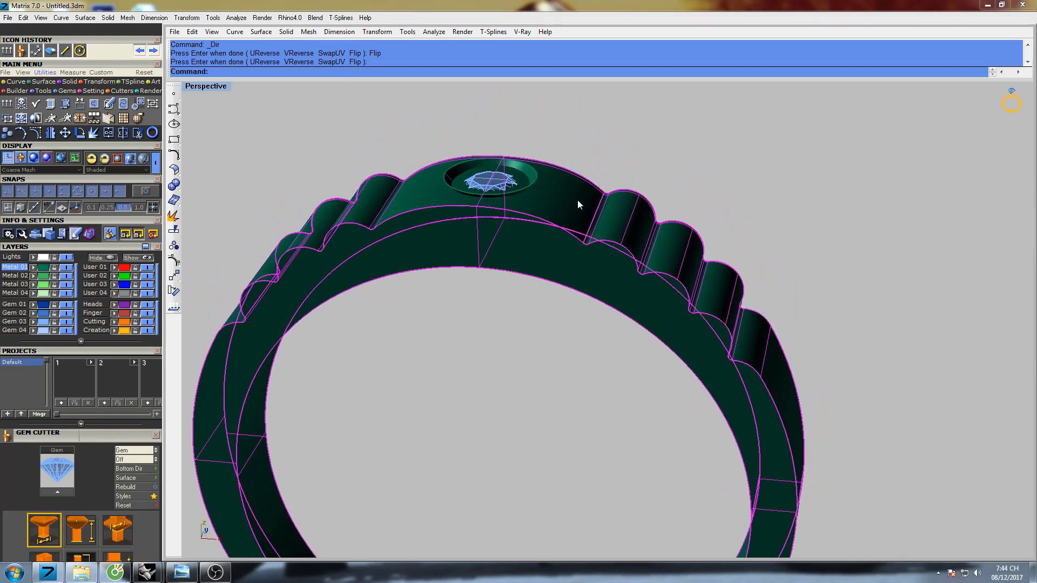
type("boo")
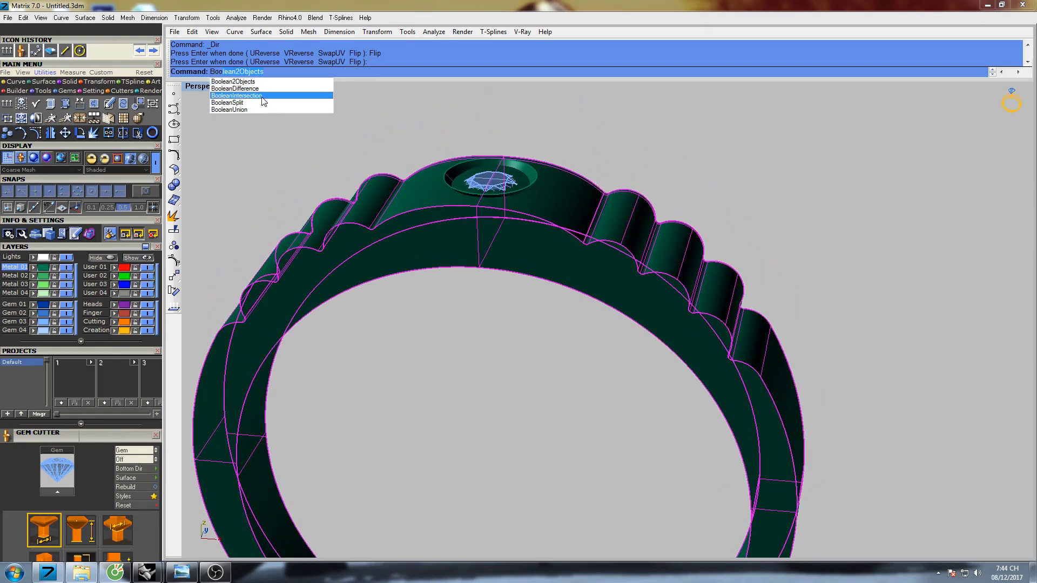
left_click(259, 89)
left_click(458, 167)
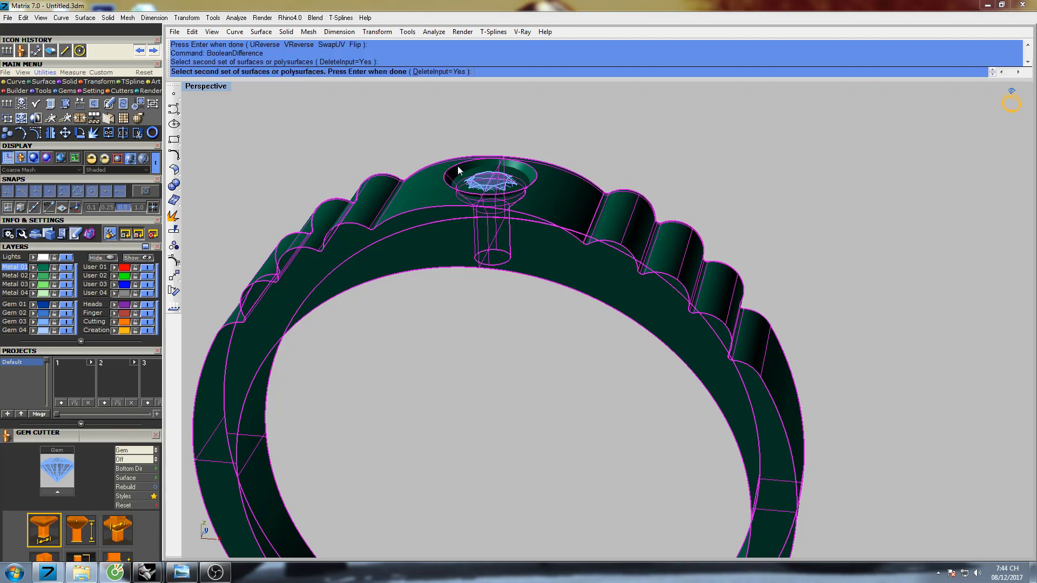
key("Return")
right_click_drag(546, 157, 528, 225)
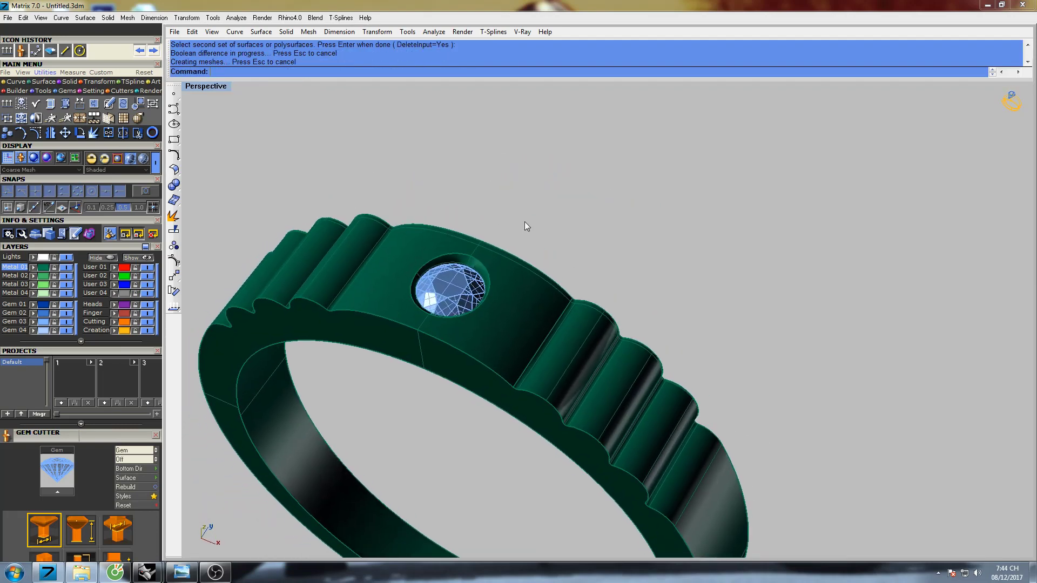
Step: Examine the diamond in its cut seat up close in a shaded Perspective preview
left_click(504, 280)
right_click_drag(504, 280, 495, 314)
type("DC")
key("Return")
type("s")
key("Return")
scroll(494, 315, "up", 5)
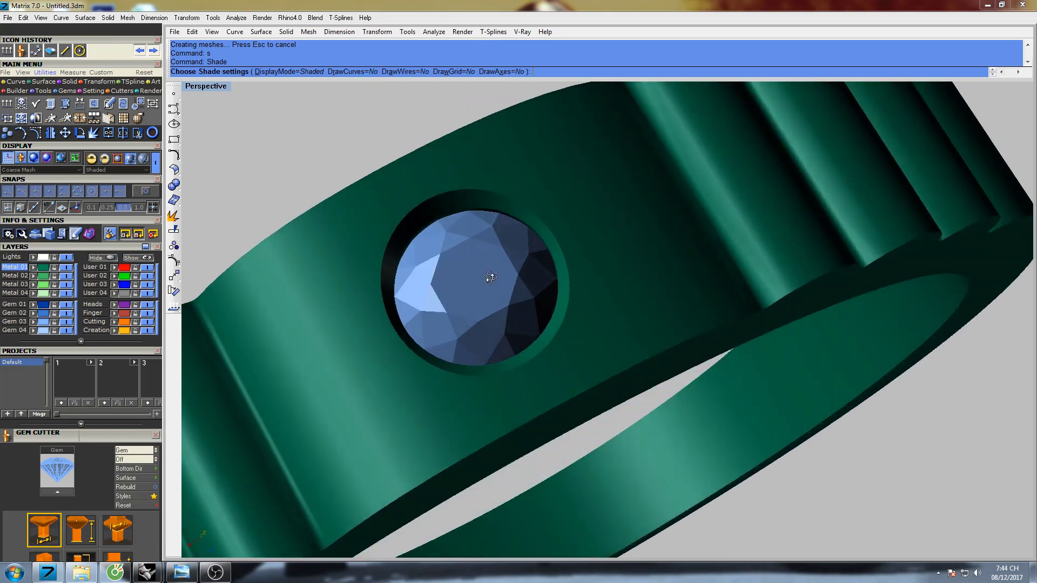
Step: Leave the shaded preview and assign the diamond to the red User 01 layer
left_click(495, 246)
right_click_drag(497, 262, 407, 302)
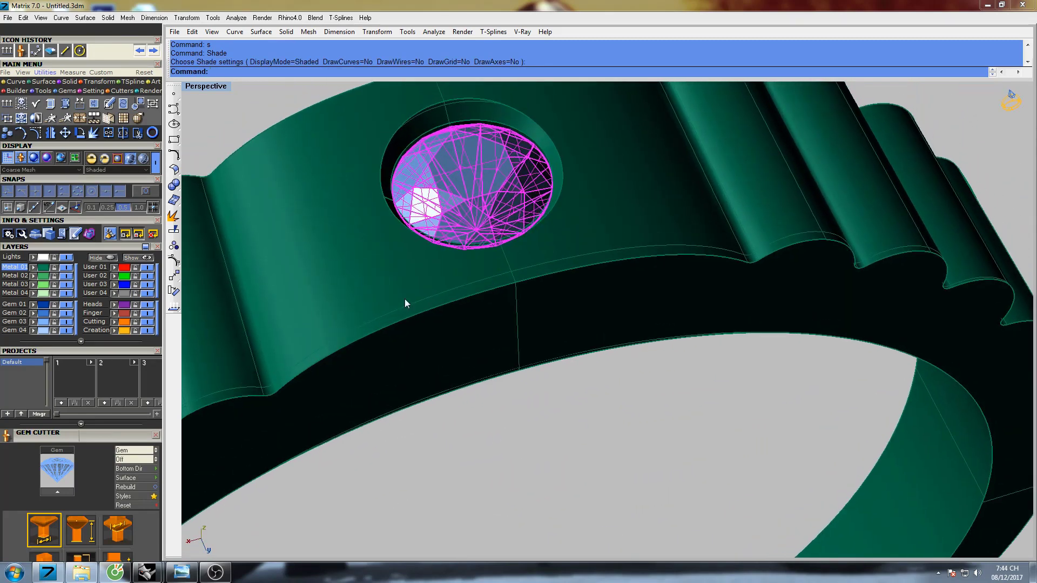
left_click(114, 269)
Step: Assign the ring band to the golden Creation layer
scroll(479, 300, "down", 7)
left_click(546, 237)
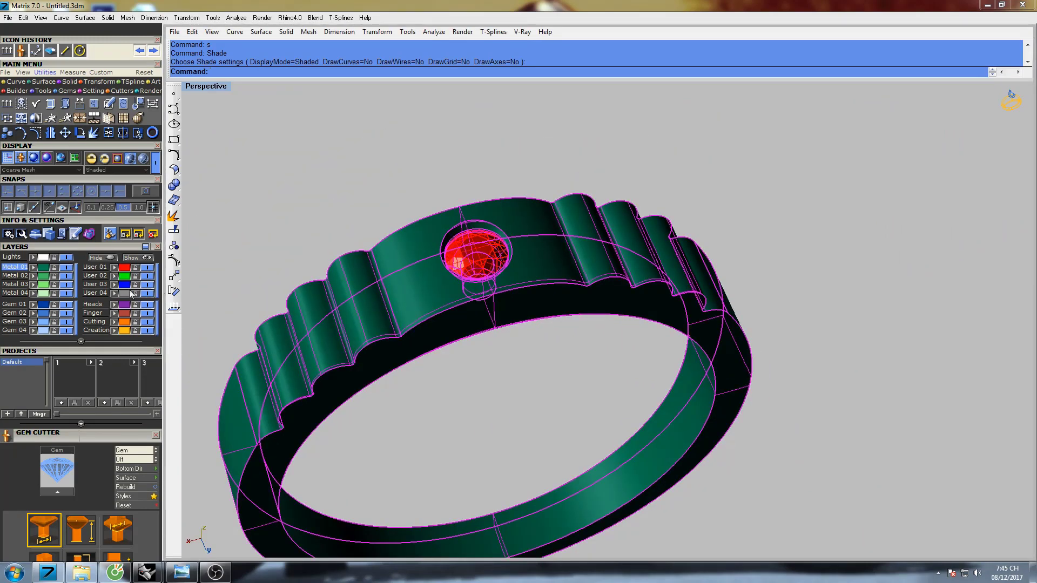
left_click(115, 330)
scroll(453, 204, "down", 3)
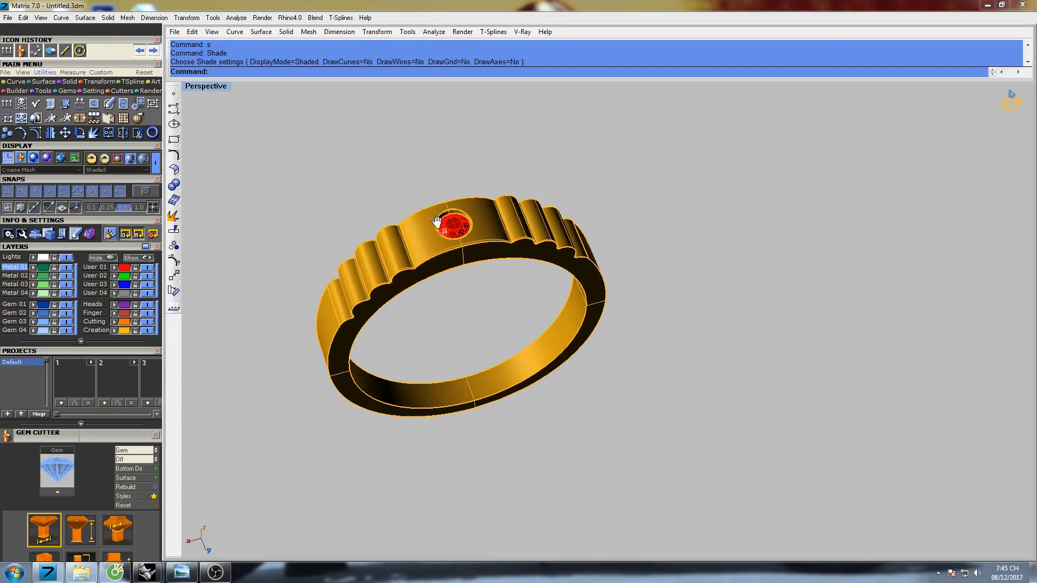
Step: Examine the finished ring with its set gem from several angles in a shaded preview
type("s")
key("Return")
right_click_drag(488, 237, 513, 260, "shift")
right_click_drag(569, 276, 495, 264)
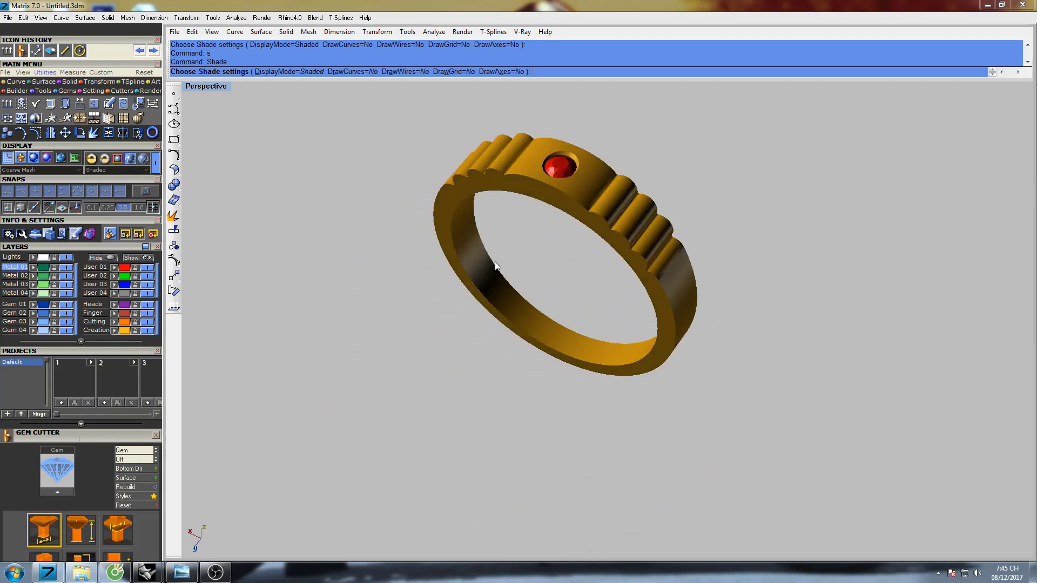
mouse_move(589, 218)
right_mouse_down("shift")
mouse_move(530, 255)
mouse_move(564, 243)
right_mouse_up("shift")
scroll(535, 250, "up", 3)
scroll(544, 266, "up", 2)
scroll(582, 222, "down", 2)
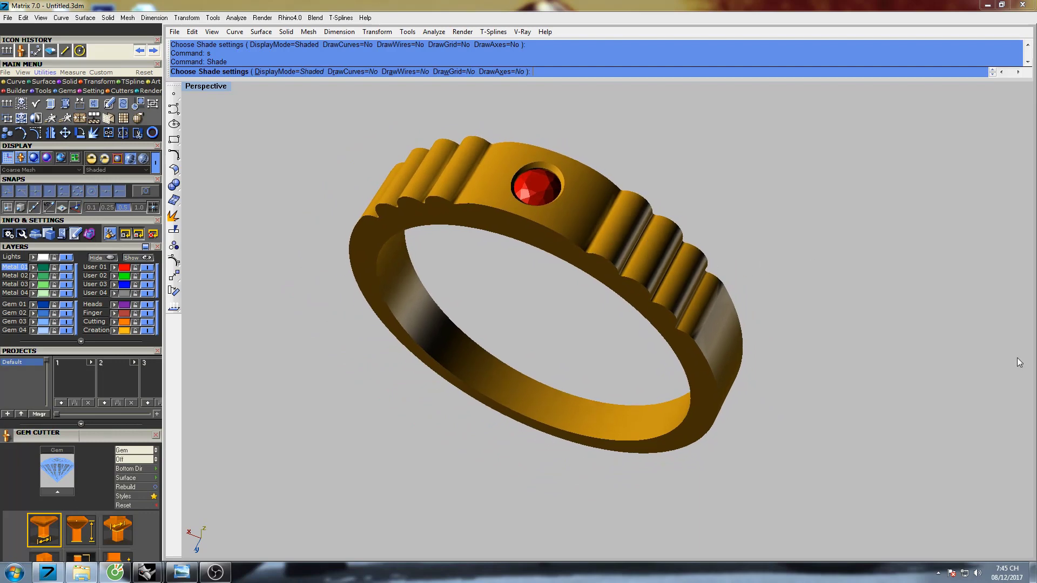